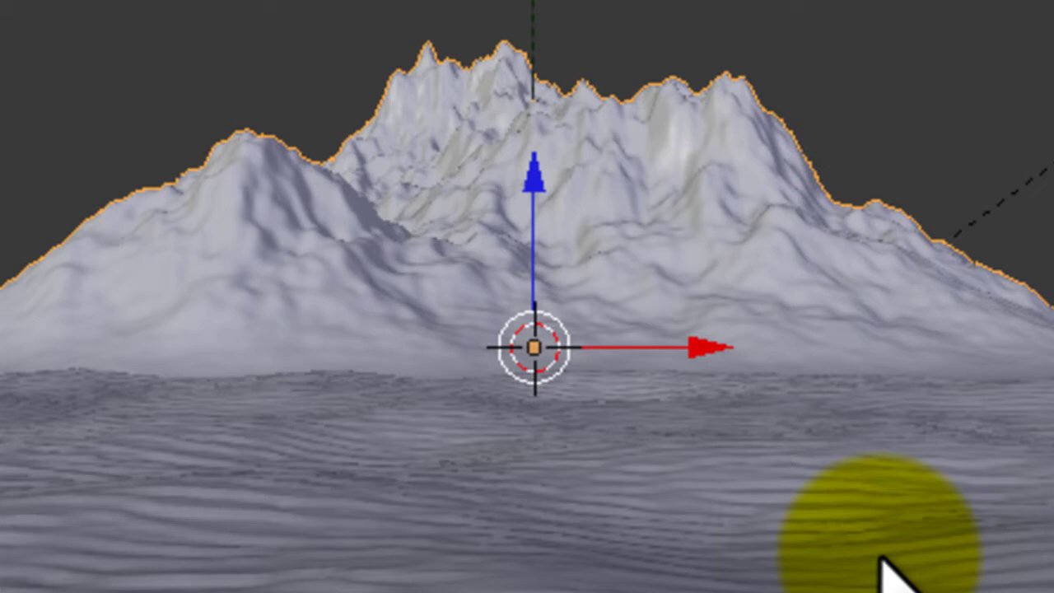
click(828, 487)
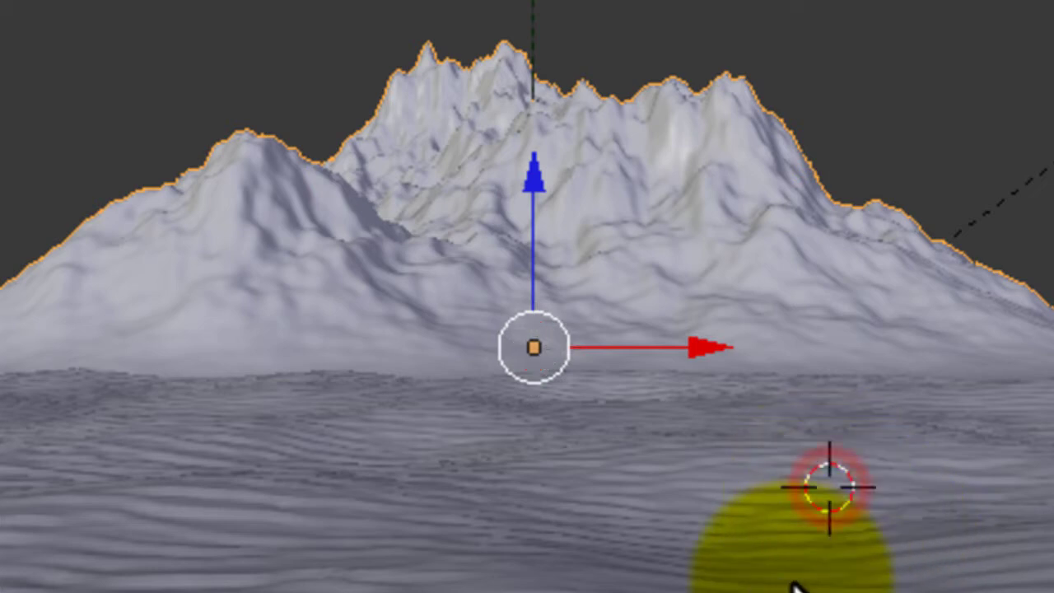
key(KP_5)
click(779, 485)
middle_drag(766, 509, 518, 592)
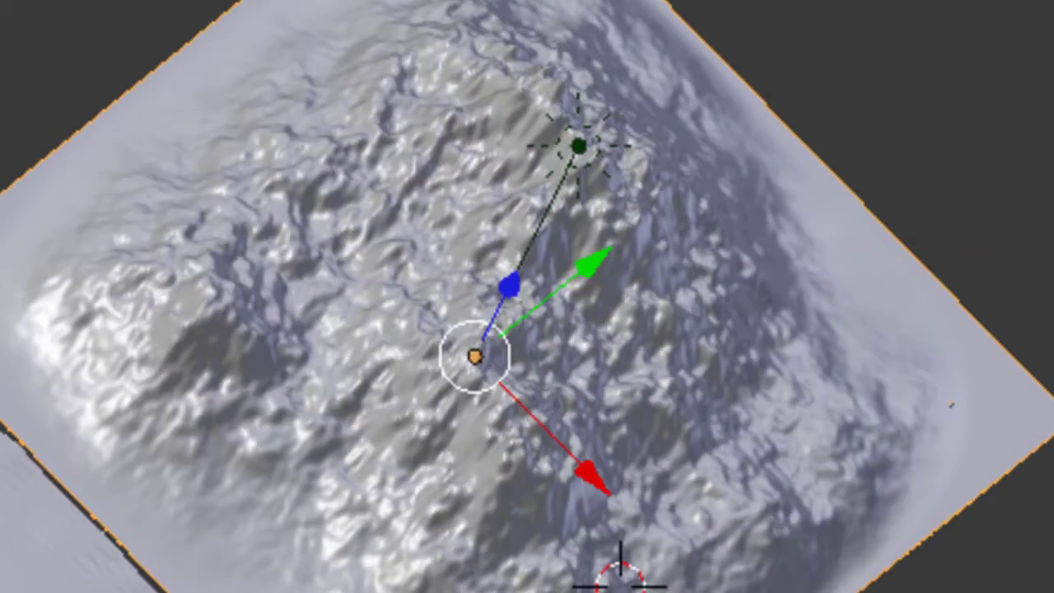
middle_drag(794, 587, 626, 557)
shift+middle_drag(626, 557, 482, 465)
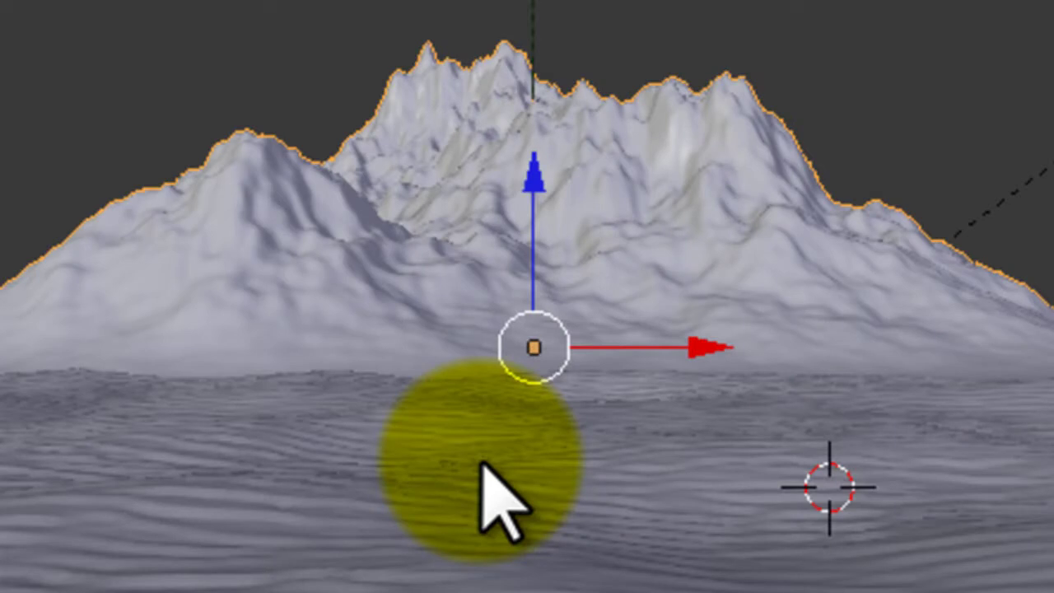
Save the file and render the landscape through the camera, closing the finished render.
key(ctrl+s)
click(772, 170)
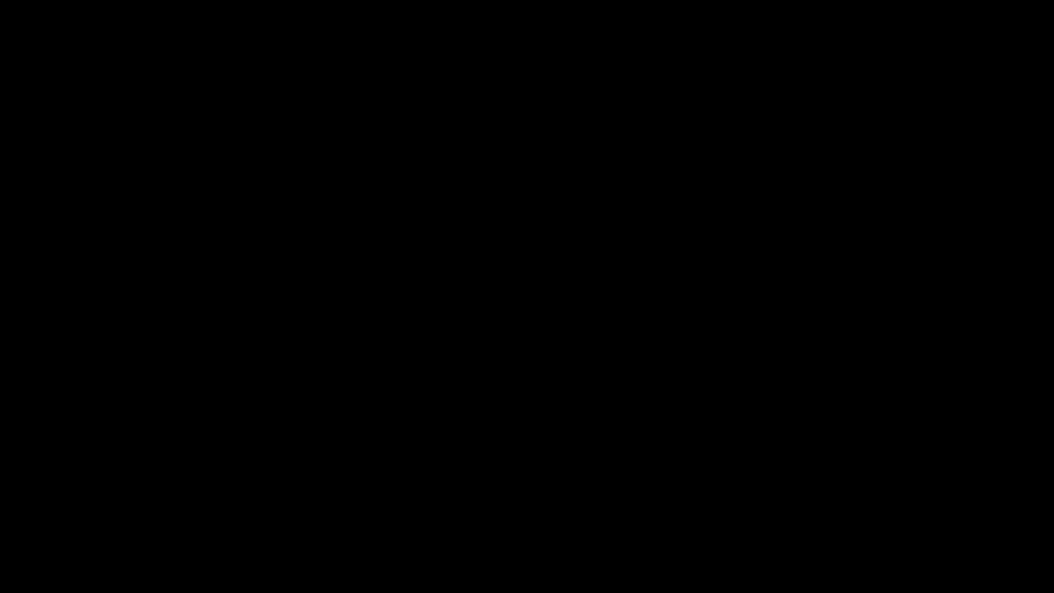
middle_drag(639, 272, 639, 271)
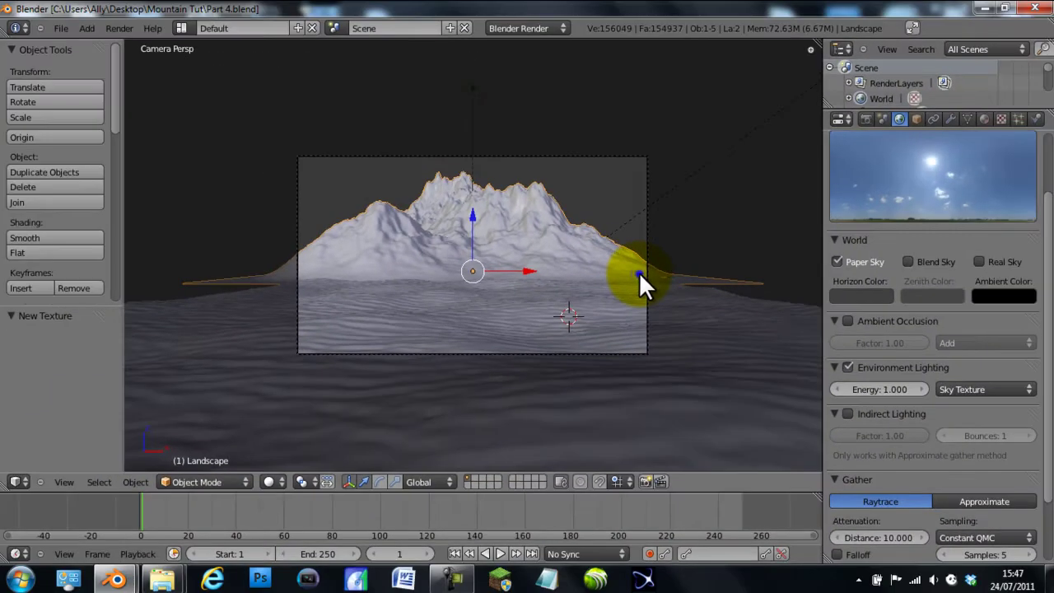
key(F12)
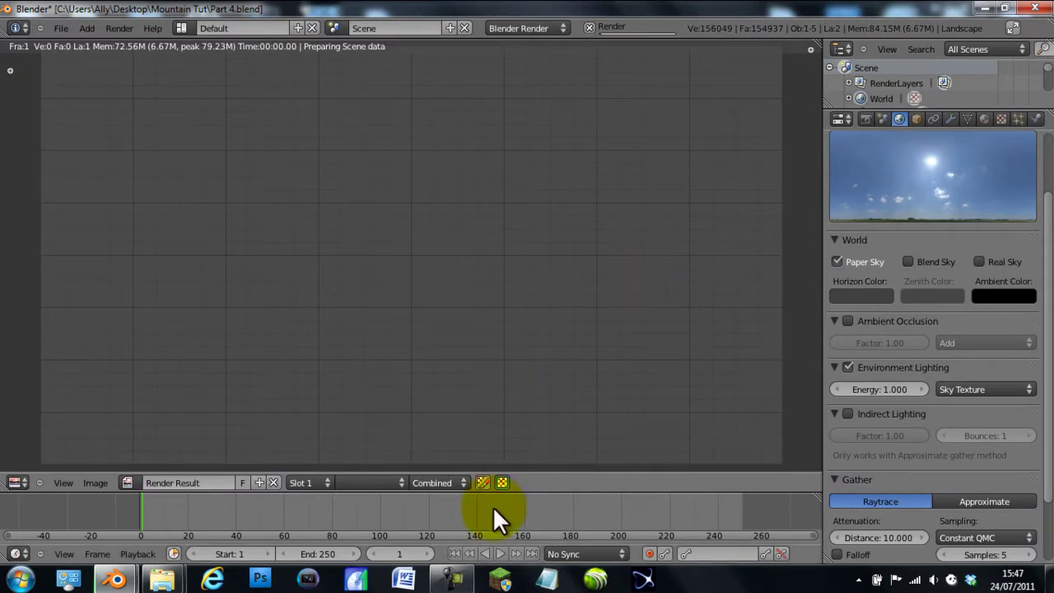
click(458, 583)
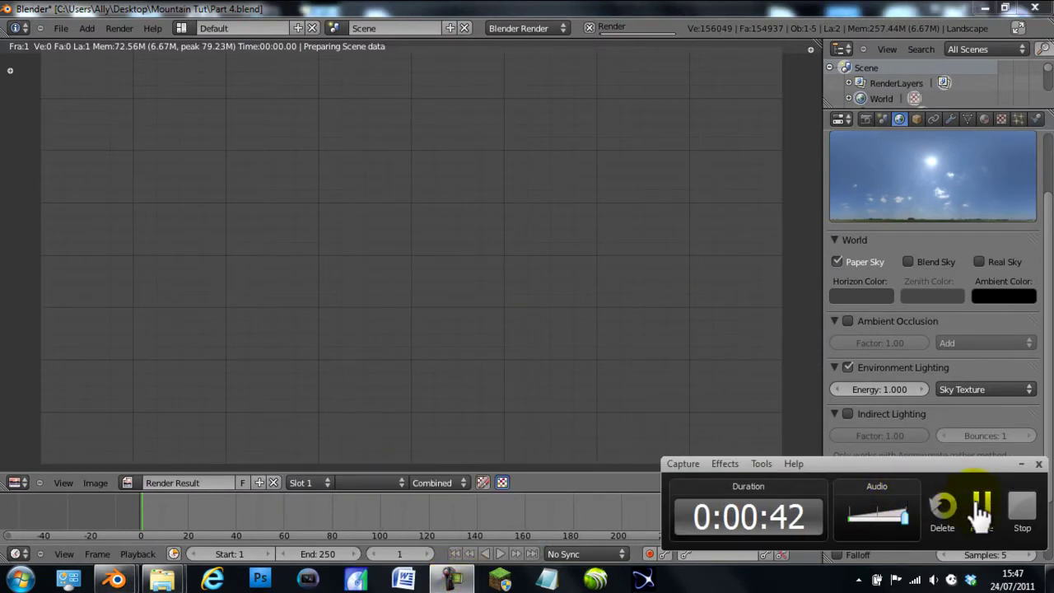
click(980, 504)
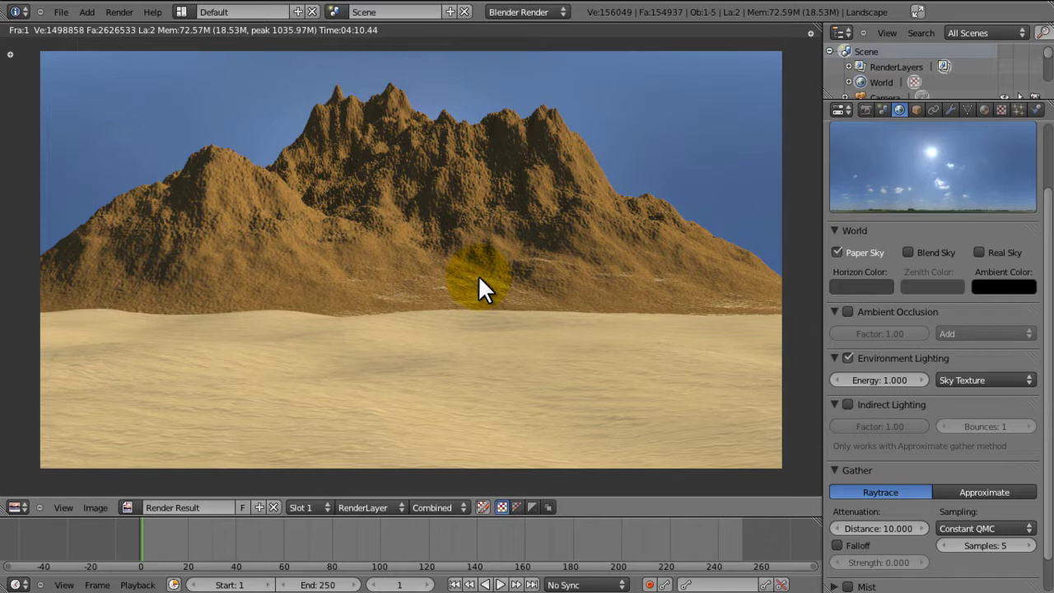
key(Escape)
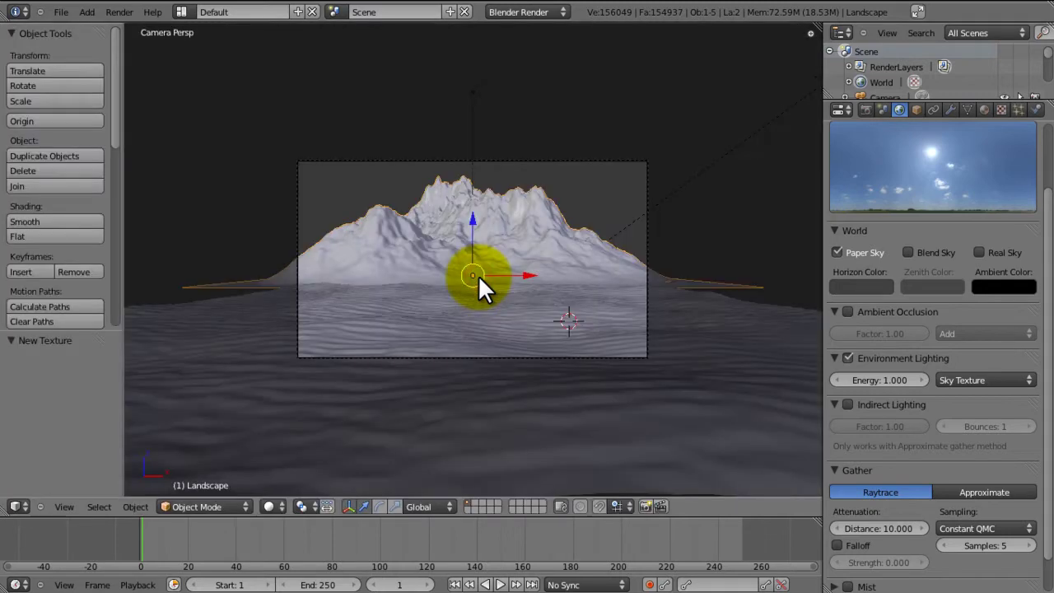
Split the 3D view into two side-by-side areas and switch the new area to the Node Editor.
drag(823, 27, 722, 379)
click(665, 504)
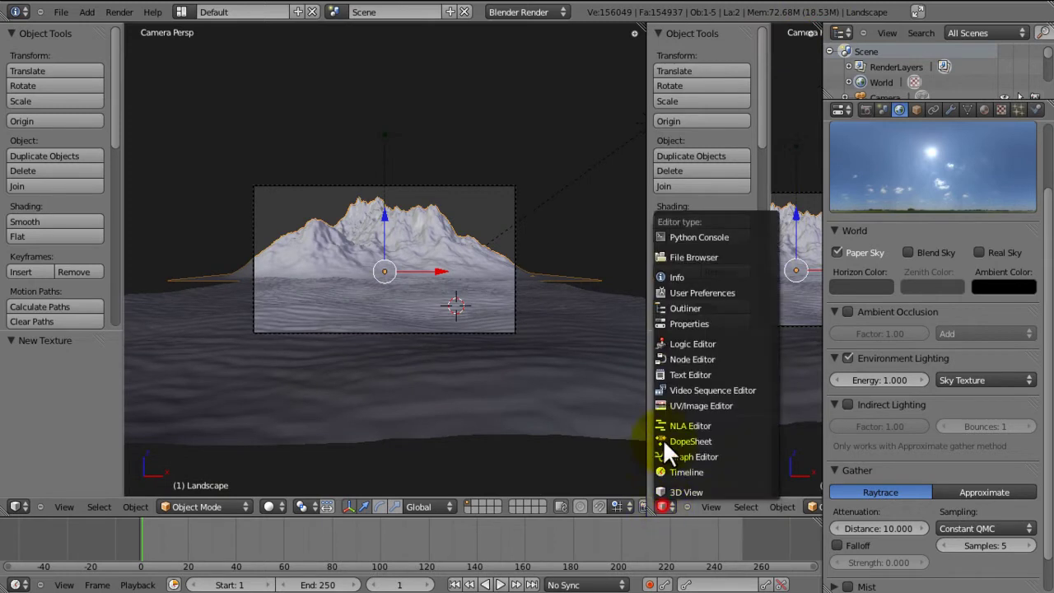
click(680, 360)
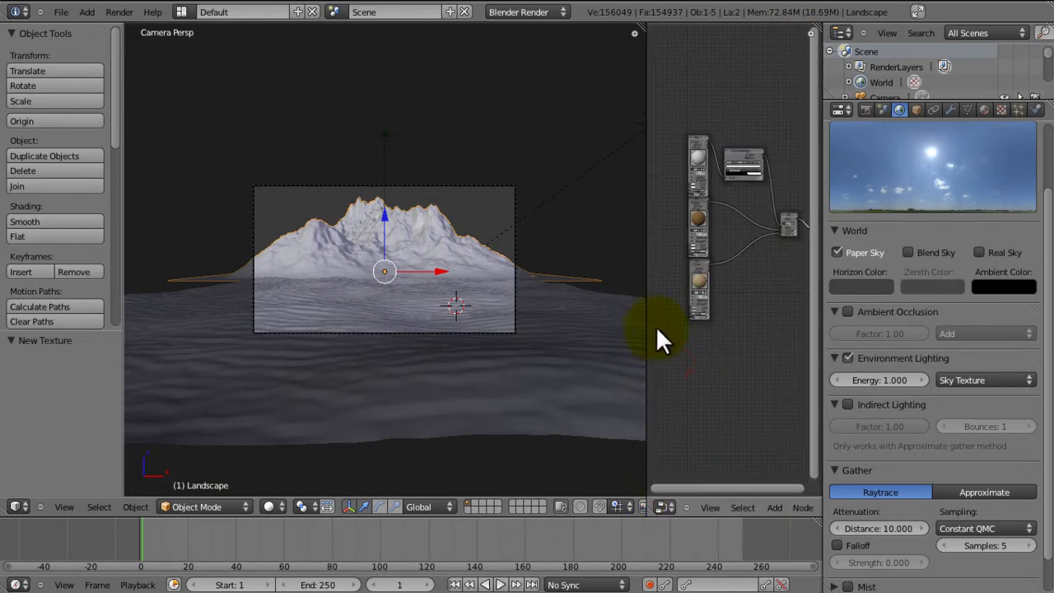
Shift the black-to-white transition of the landscape material's ColorRamp node to about the middle of the ramp.
middle_drag(667, 285, 657, 331)
mouse_move(750, 306)
ctrl+middle_down()
mouse_move(732, 258)
mouse_move(720, 386)
mouse_move(770, 303)
ctrl+middle_up()
middle_drag(750, 266, 737, 402)
ctrl+middle_drag(734, 385, 754, 345)
ctrl+middle_drag(754, 345, 735, 283)
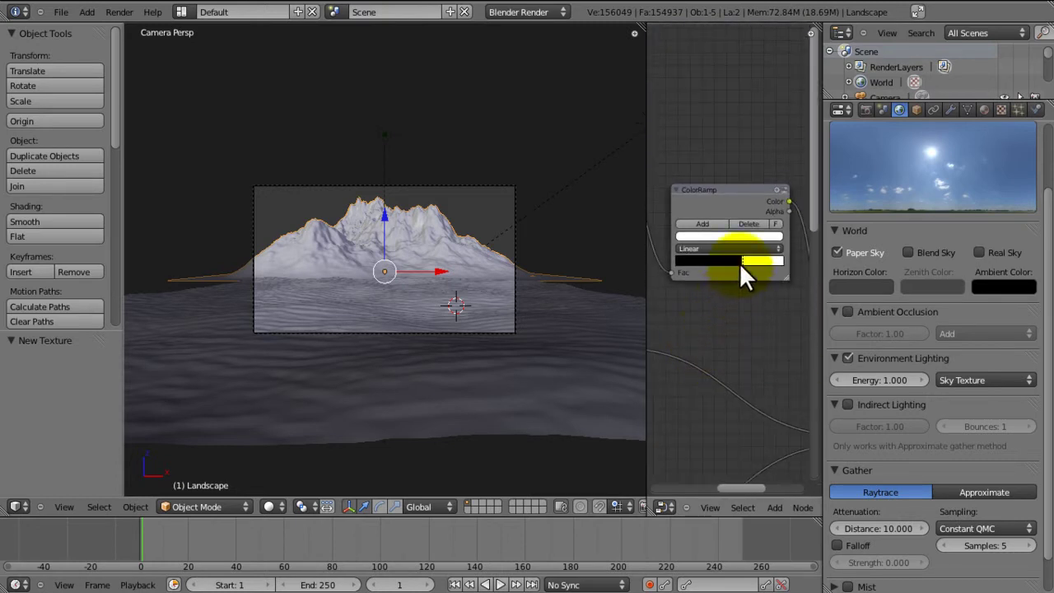
click(740, 262)
drag(738, 261, 724, 263)
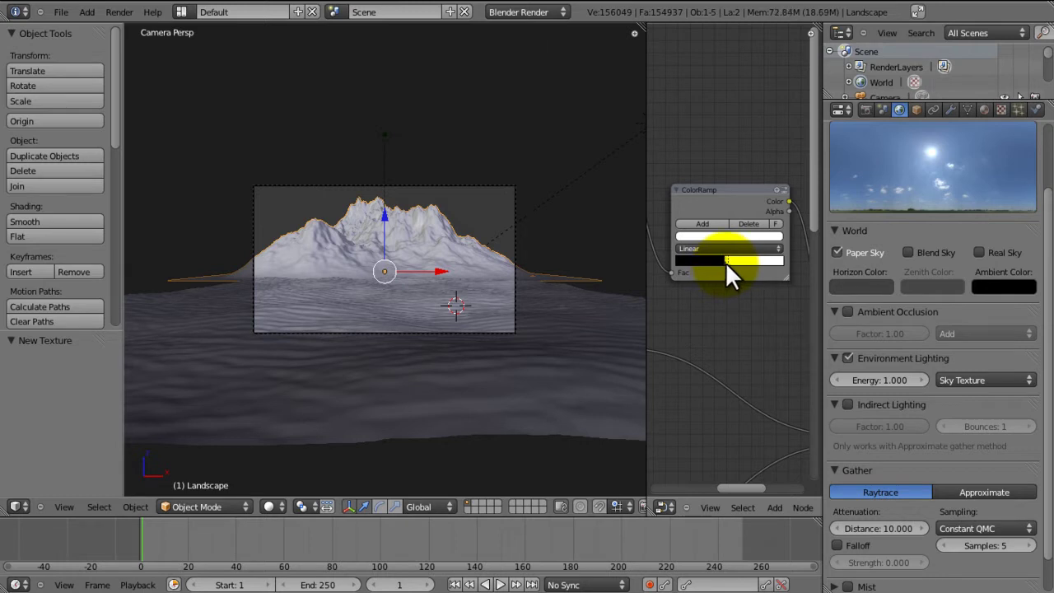
Fine-tune the ColorRamp's black stop so it sits right against the white stop with a sharp edge.
click(724, 262)
scroll(738, 301, up, 6)
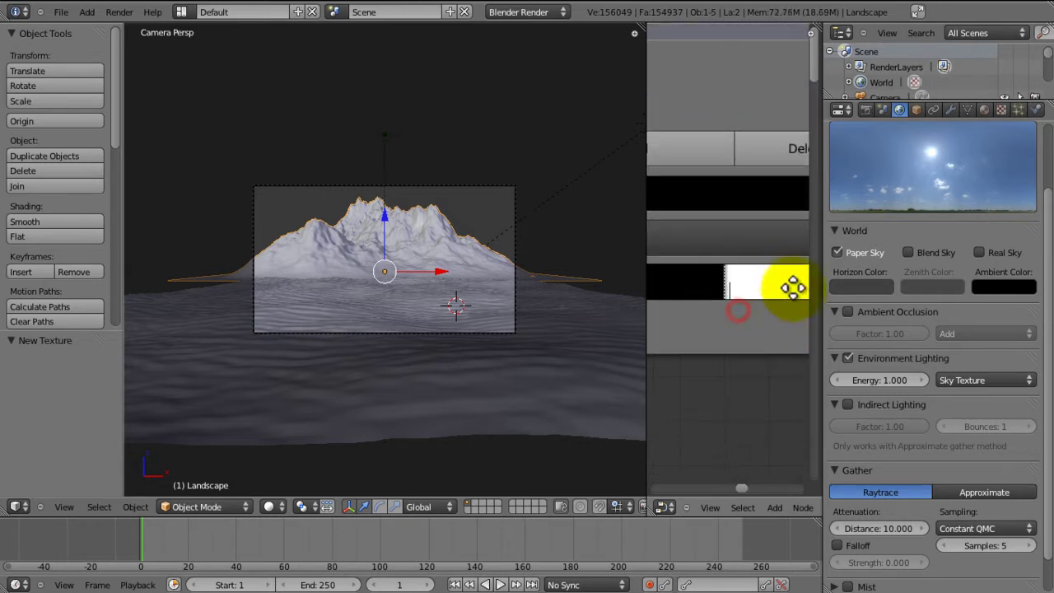
drag(726, 293, 734, 292)
middle_drag(745, 344, 745, 344)
scroll(745, 344, down, 6)
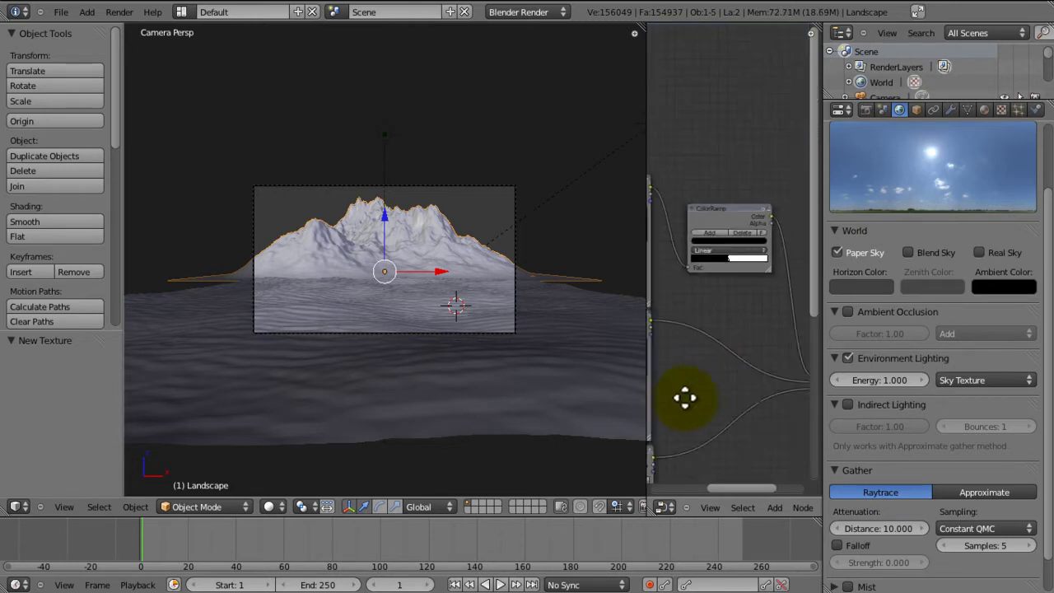
scroll(673, 402, up, 1)
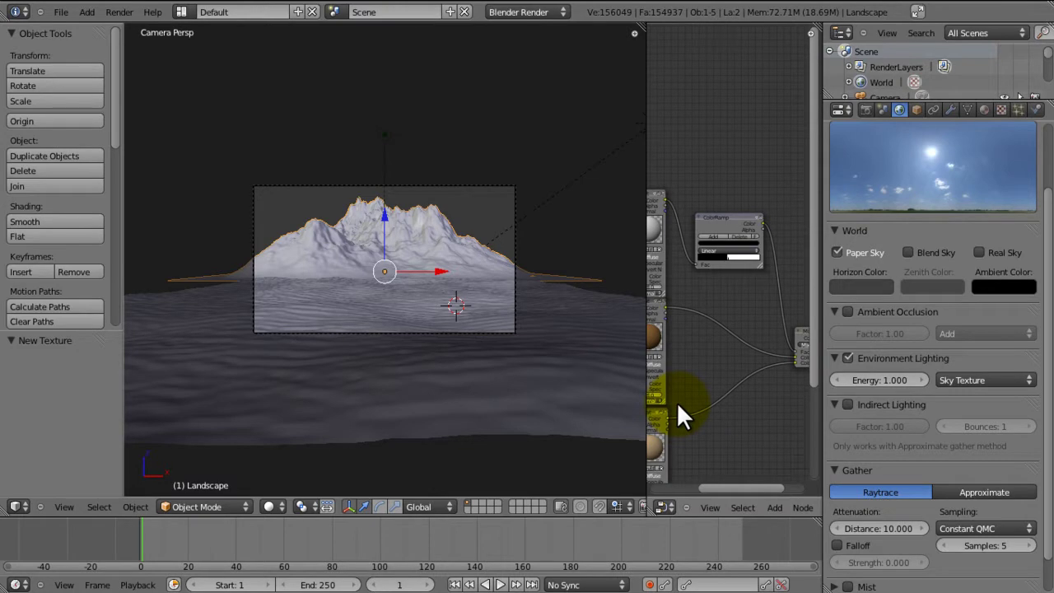
Merge the node editor area back into the 3D view and save the file.
drag(643, 25, 650, 132)
key(ctrl+s)
click(566, 195)
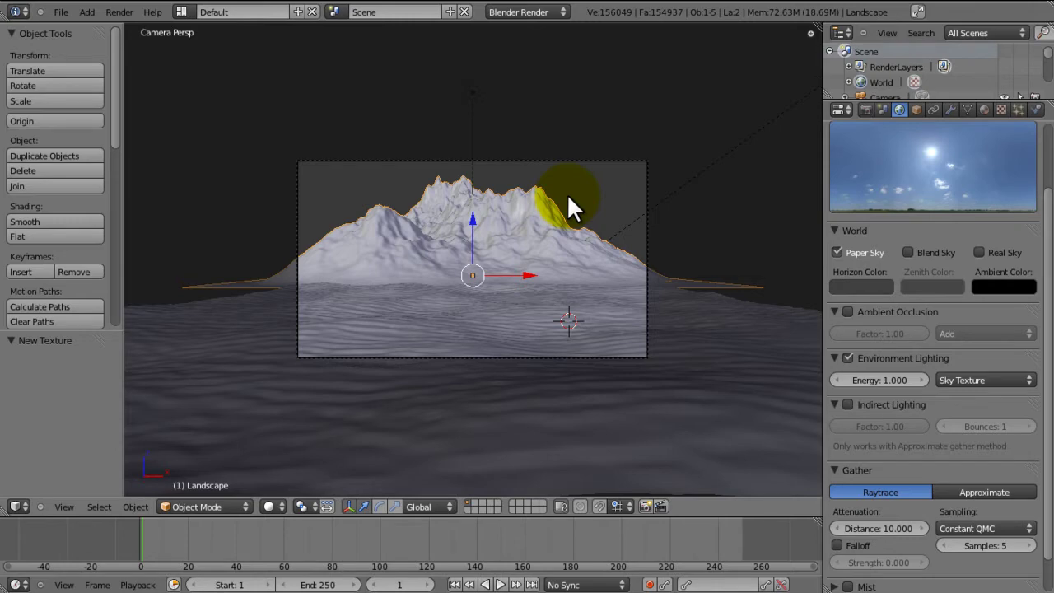
Select the camera and set its focal length to 50 mm.
right_click(646, 251)
middle_drag(638, 258, 471, 351)
key(KP_Decimal)
middle_drag(665, 285, 606, 399)
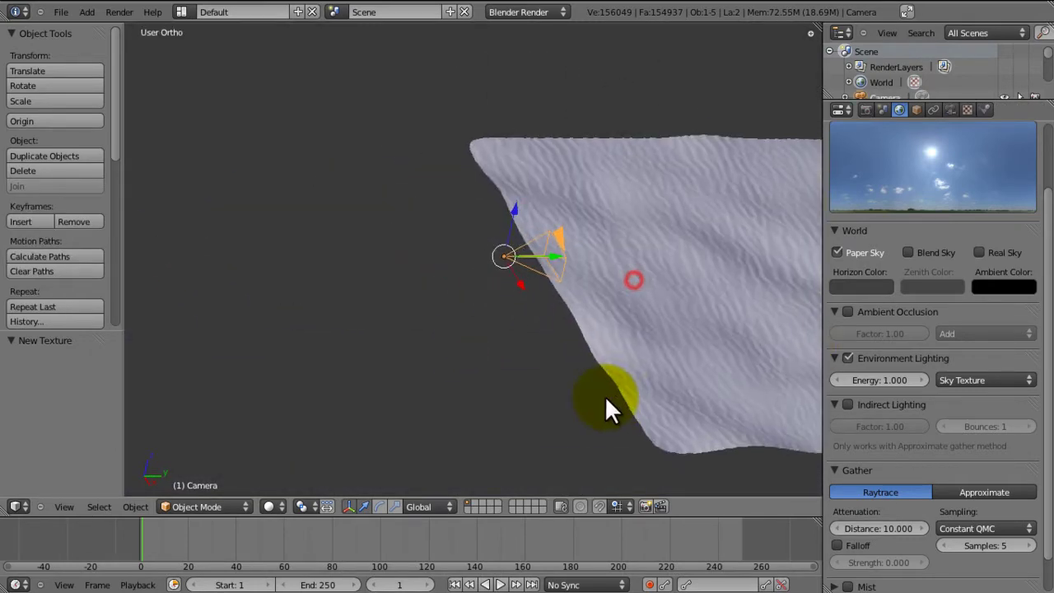
click(949, 110)
middle_drag(794, 173, 560, 229)
click(868, 223)
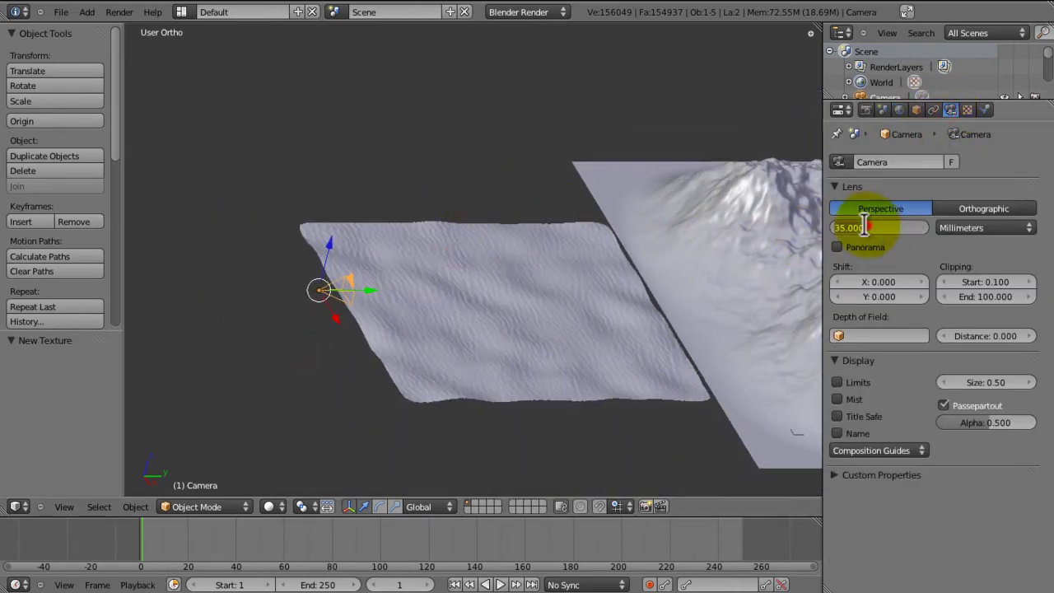
click(874, 245)
click(873, 228)
text(50)
key(Return)
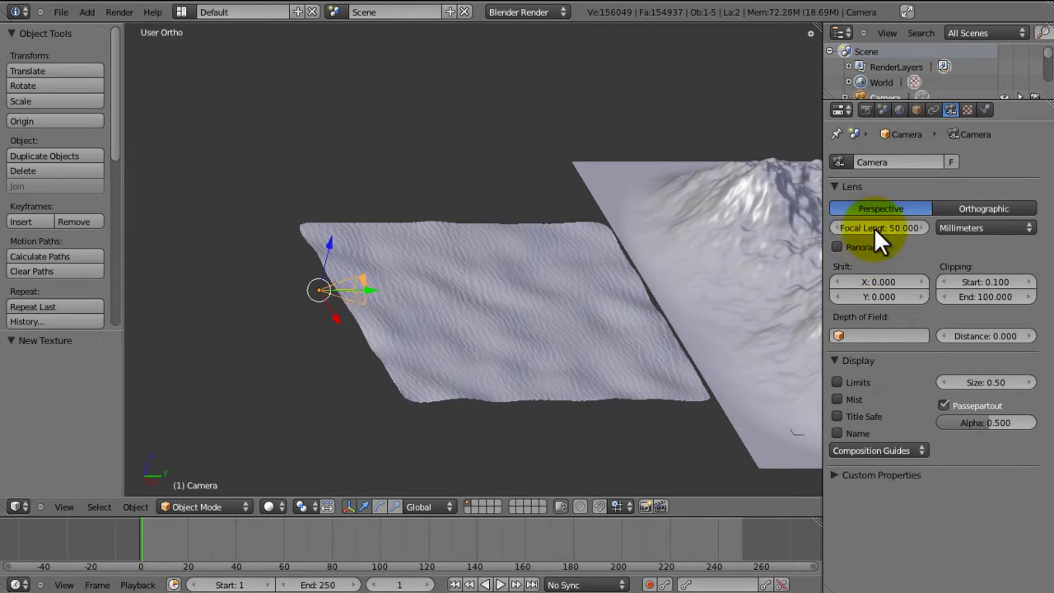
Move the camera back about 2.39 units along the global Y axis while looking through it.
key(KP_0)
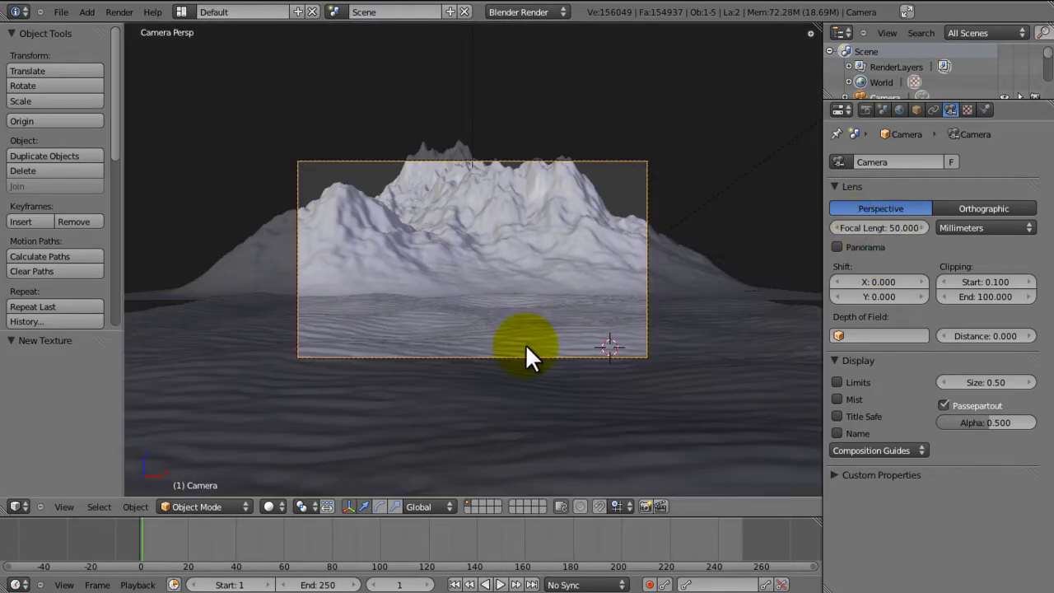
key(g)
key(y)
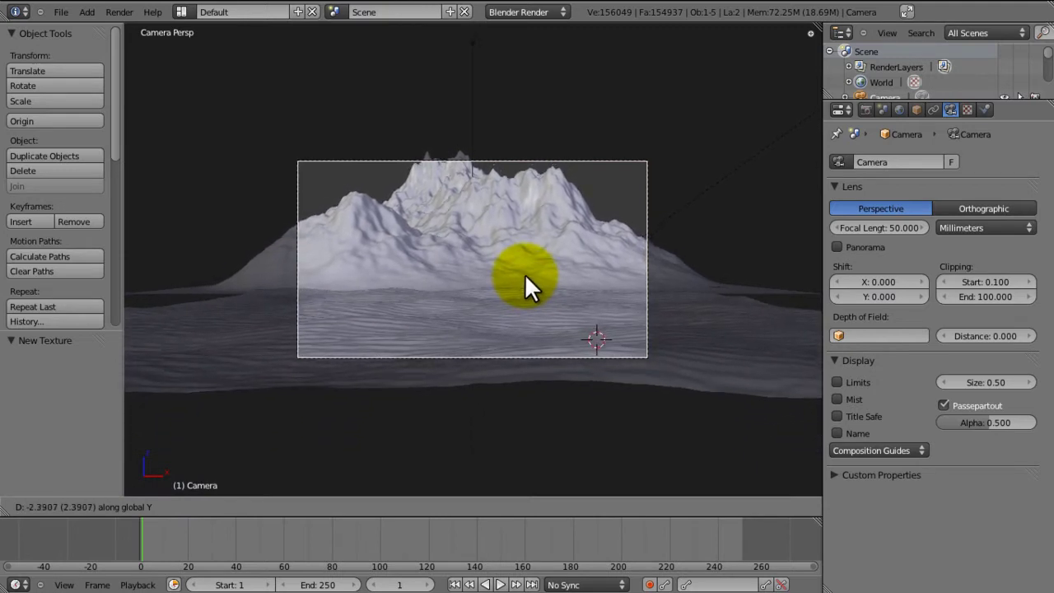
click(525, 274)
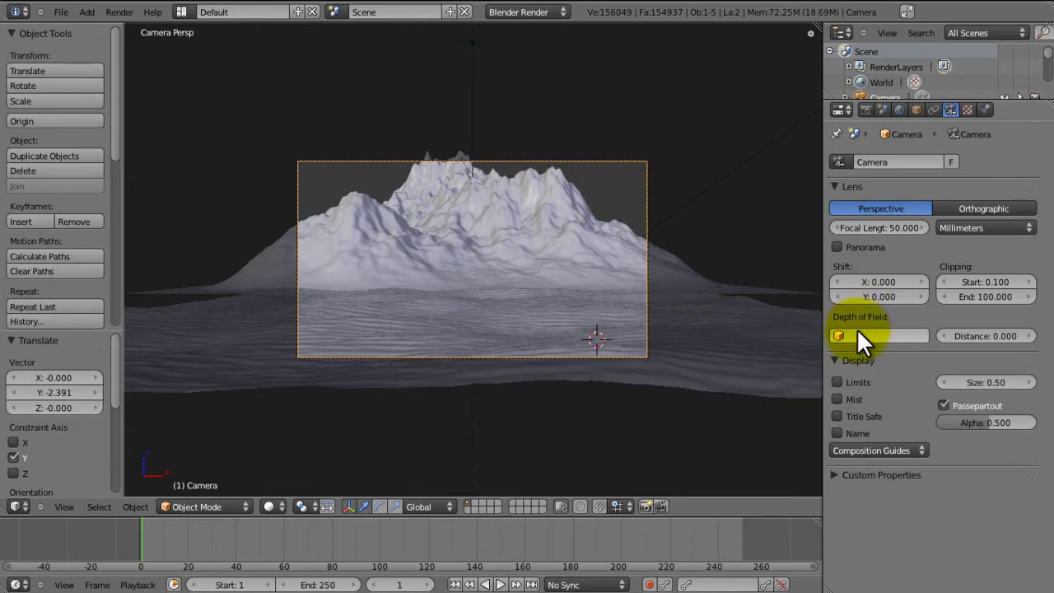
Display the camera's limits and set its depth of field distance to 15.34, near the foot of the mountain.
middle_drag(706, 349, 539, 301)
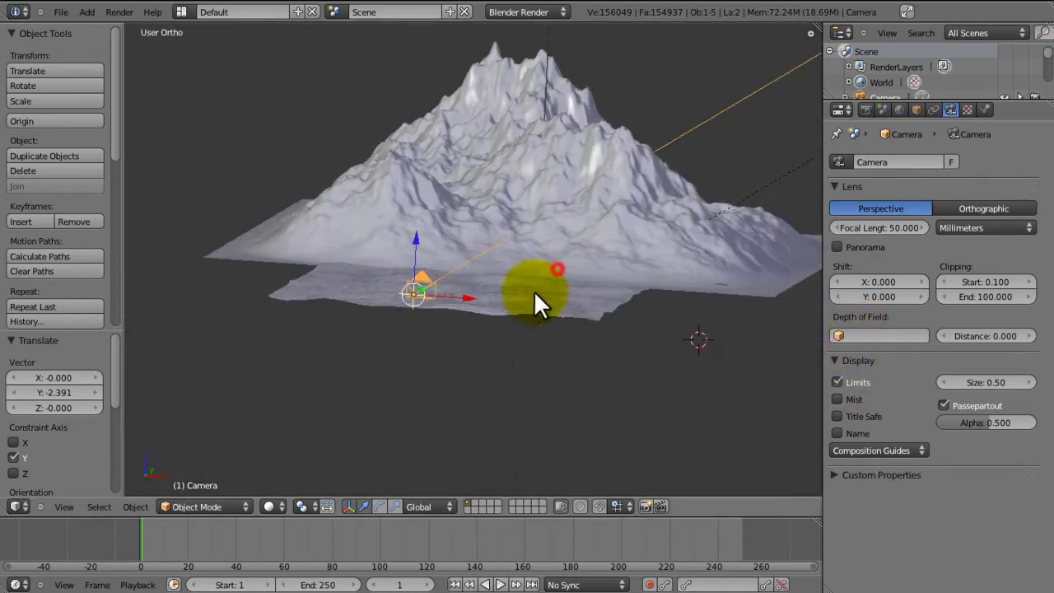
scroll(557, 299, up, 8)
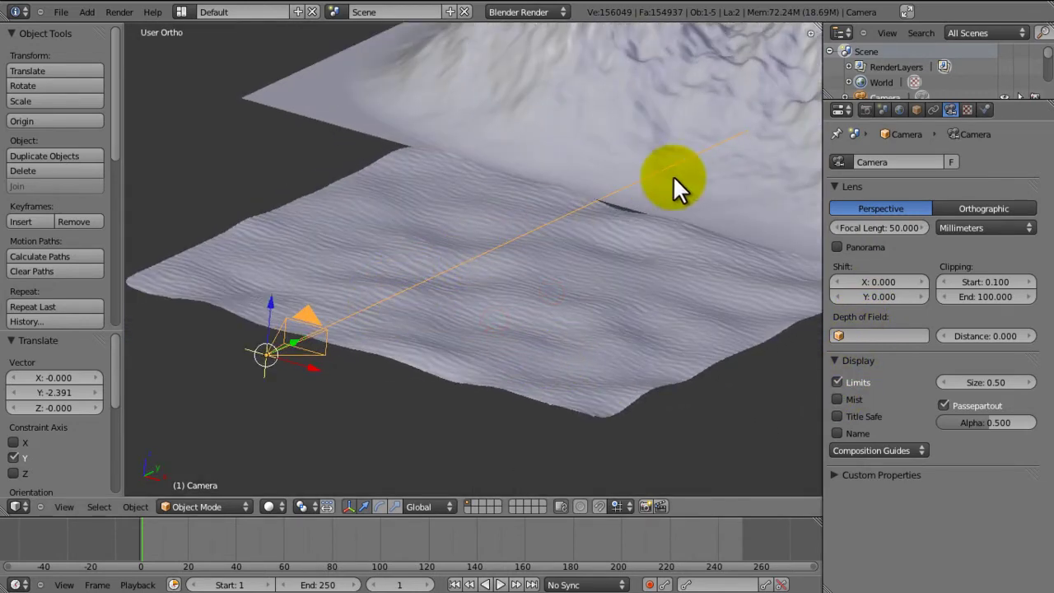
drag(956, 326, 990, 334)
middle_drag(731, 276, 610, 346)
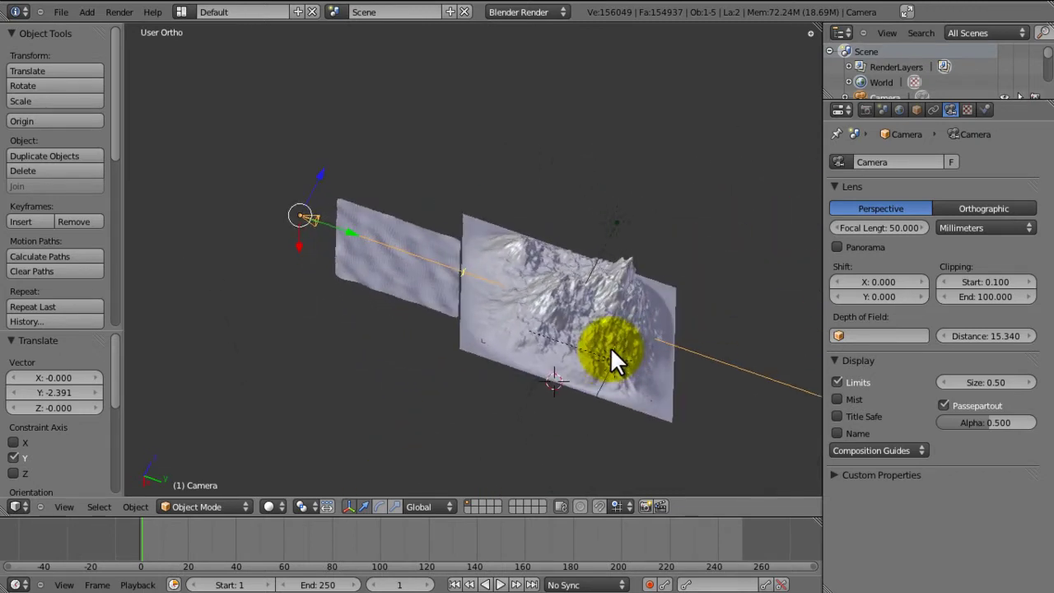
Deselect the camera, select the sun lamp beside the mountain and clear its rotation.
key(KP_0)
key(a)
middle_drag(542, 342, 427, 343)
scroll(426, 395, up, 5)
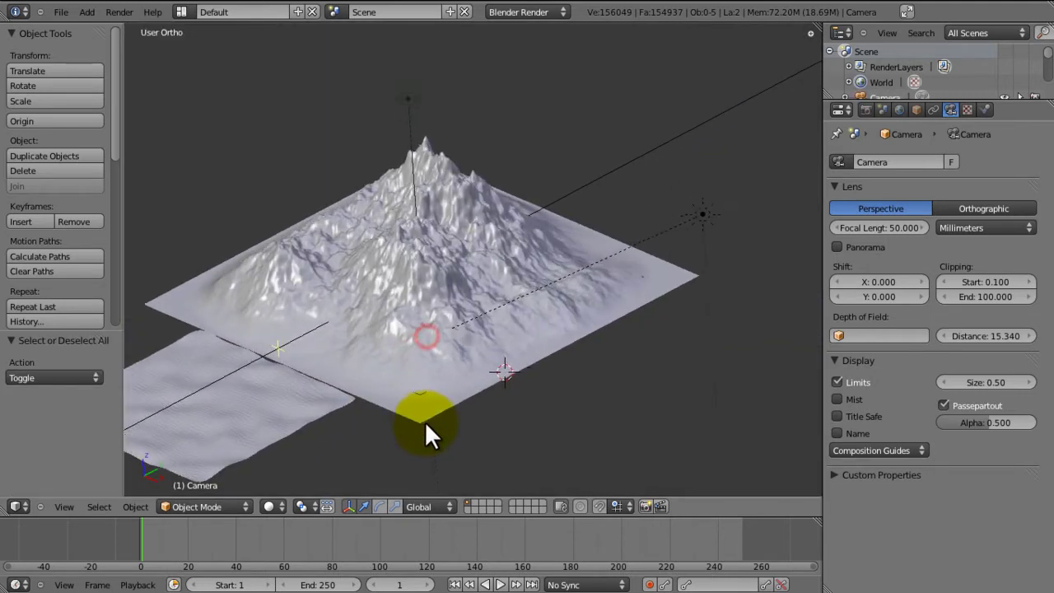
right_click(735, 218)
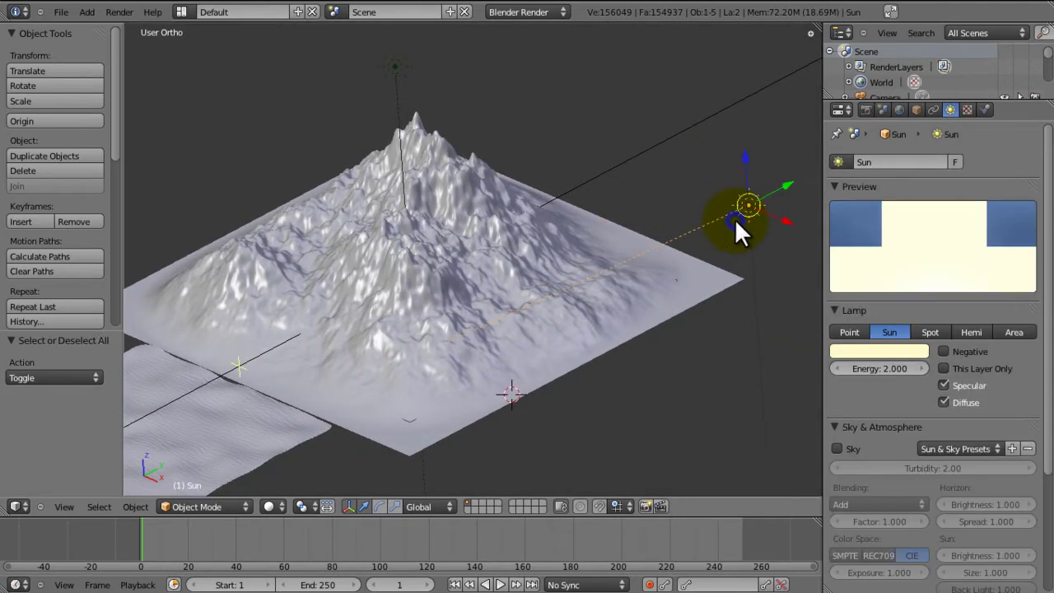
key(alt+r)
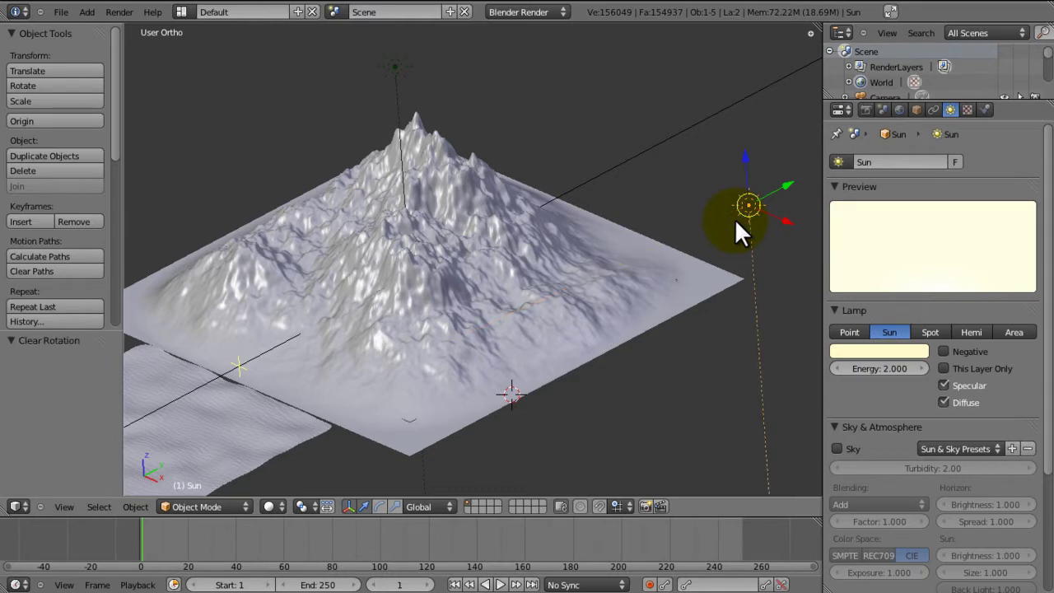
Move the sun lamp over the mountain's far corner in top view, about -15.25 in X and 8.16 in Y.
key(KP_7)
scroll(708, 283, down, 4)
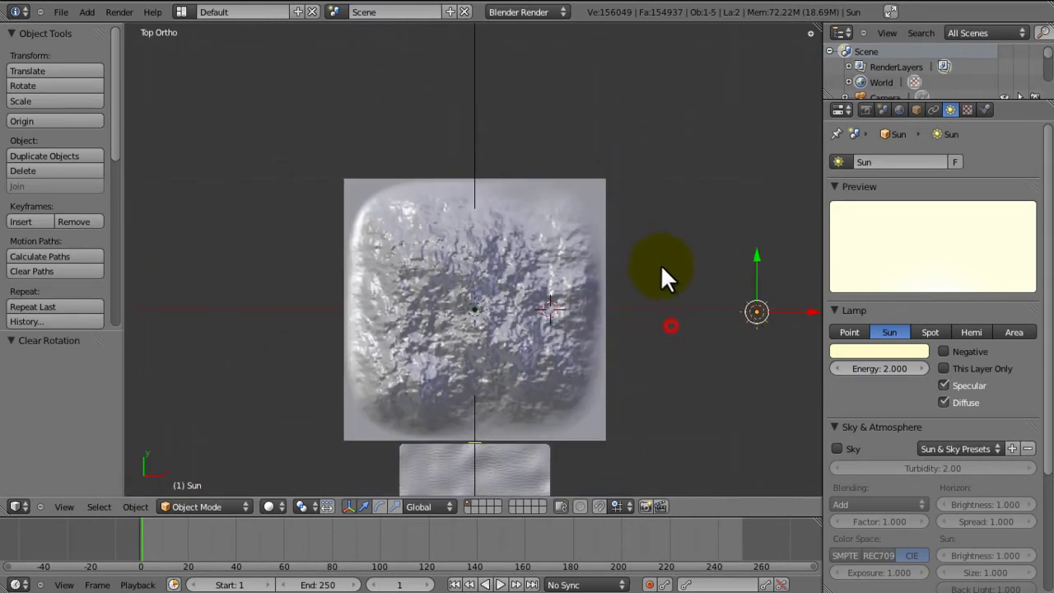
scroll(660, 264, up, 1)
key(g)
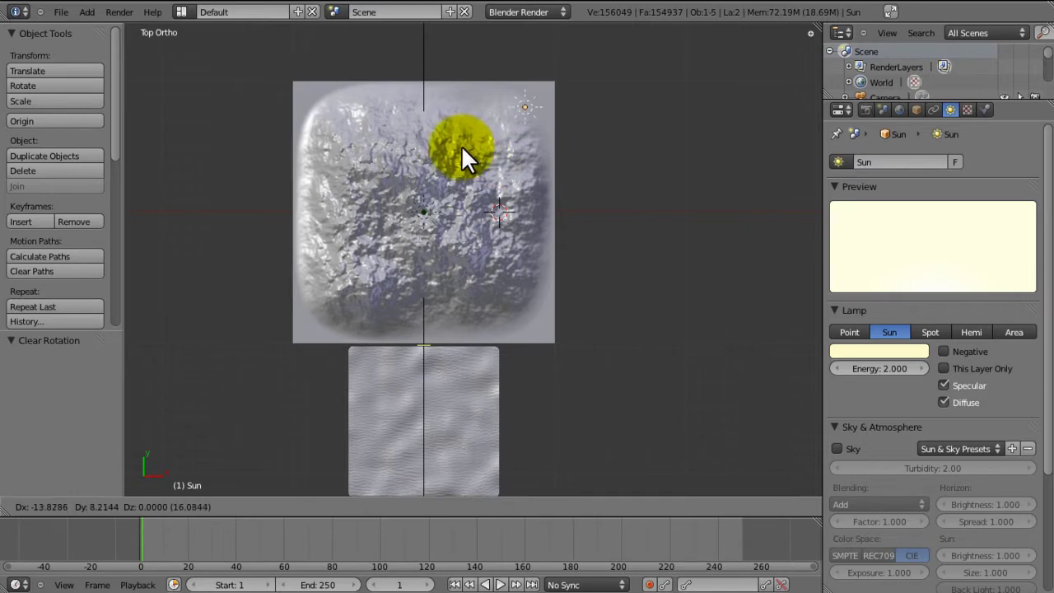
click(453, 162)
Raise the sun lamp about 1.42 units along the Z axis in side view.
middle_drag(453, 161, 334, 171)
key(KP_3)
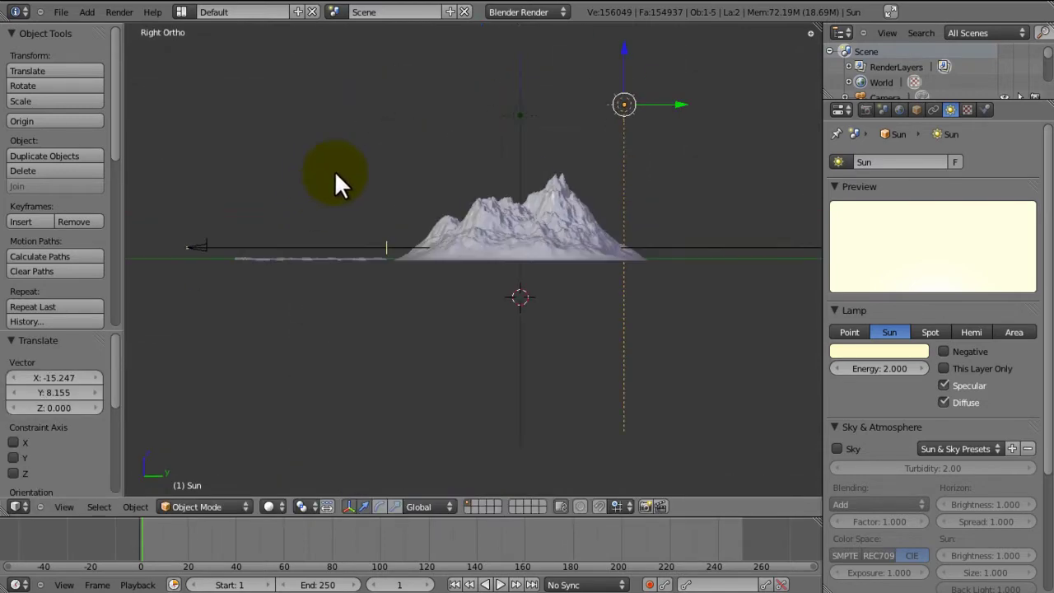
key(g)
key(z)
click(329, 151)
Place the sun lamp in the upper-right sky of the camera frame, about 2.51 in X and -7.64 in Z.
key(KP_0)
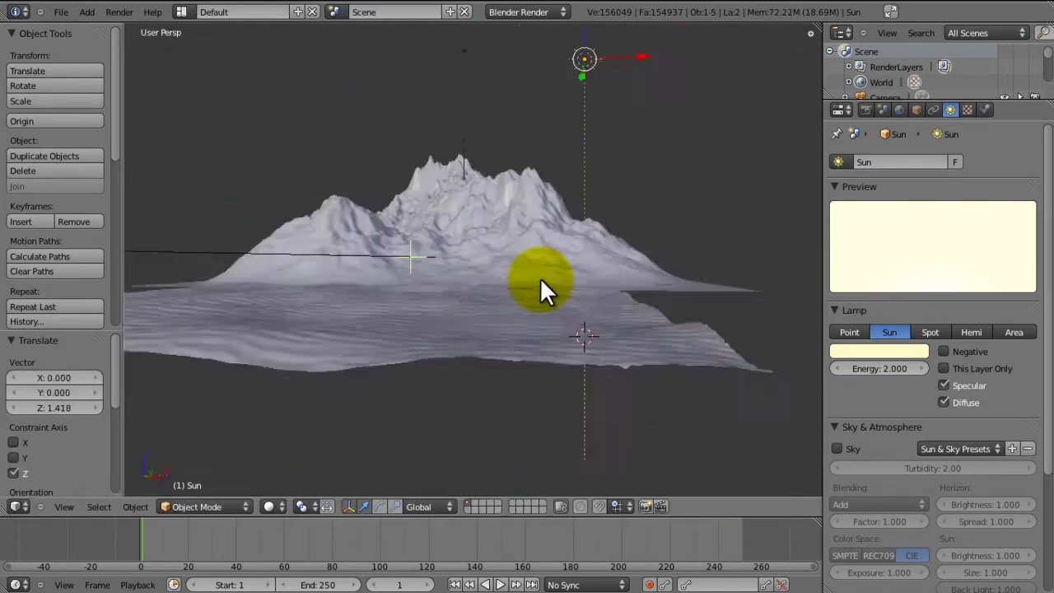
key(g)
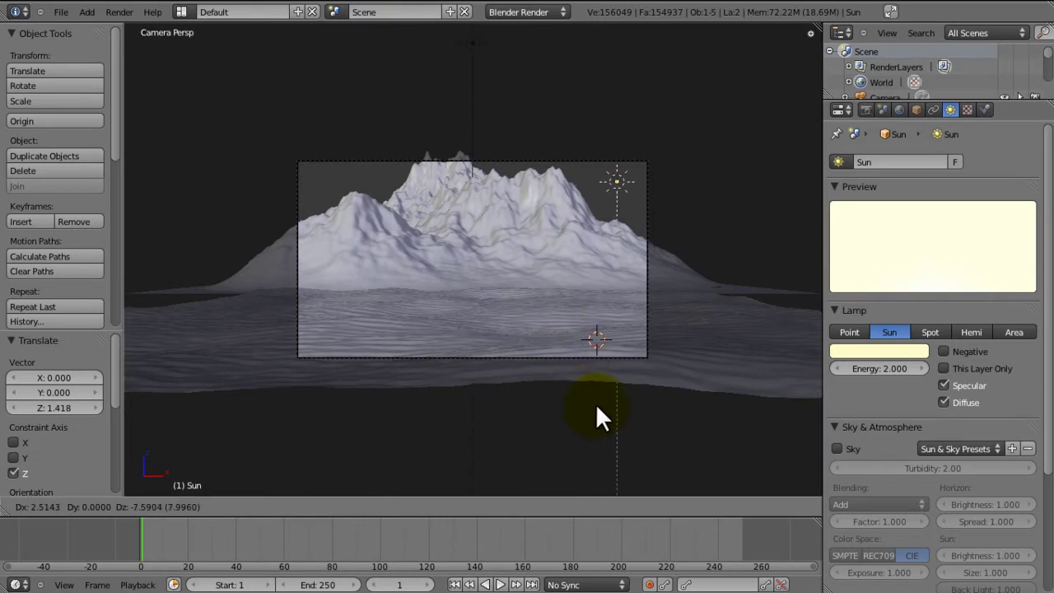
click(595, 403)
key(KP_3)
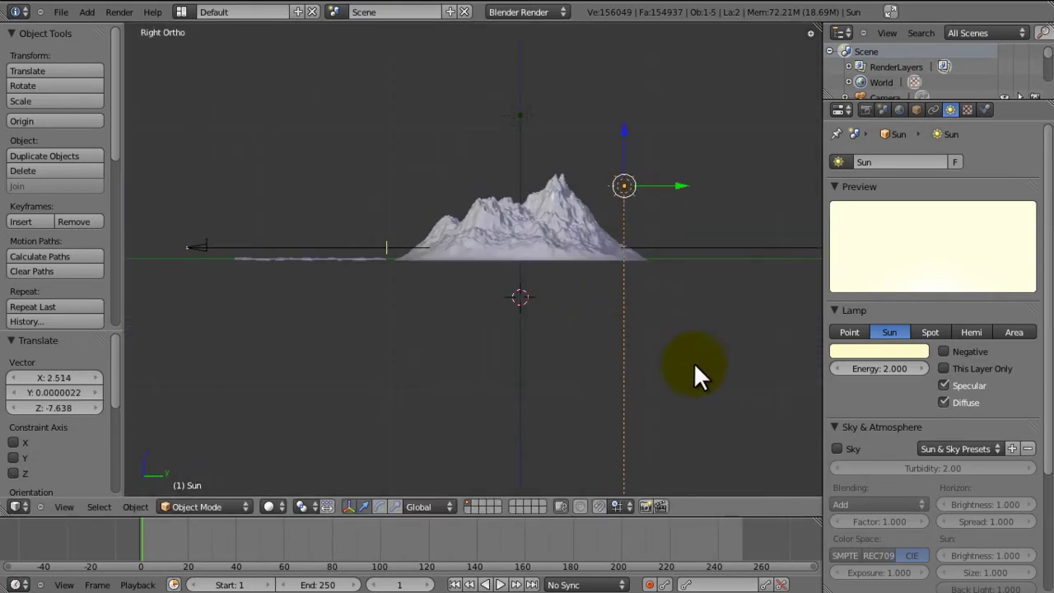
Aim the sun lamp at the mountain by rotating it about 74 degrees in side view and about -30 degrees around global Z.
key(r)
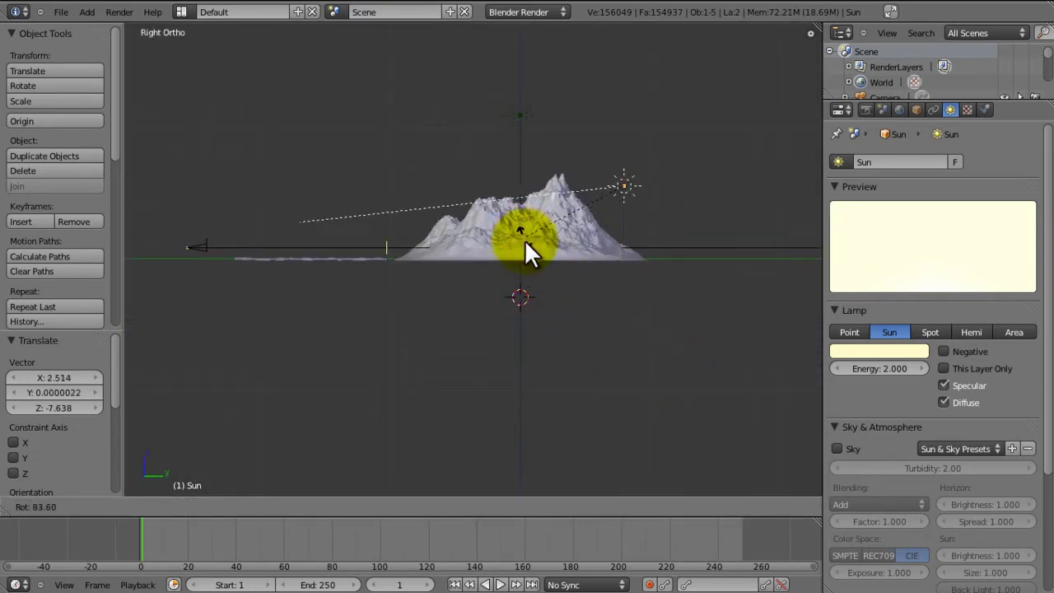
click(533, 257)
middle_drag(563, 278, 652, 372)
key(r)
key(z)
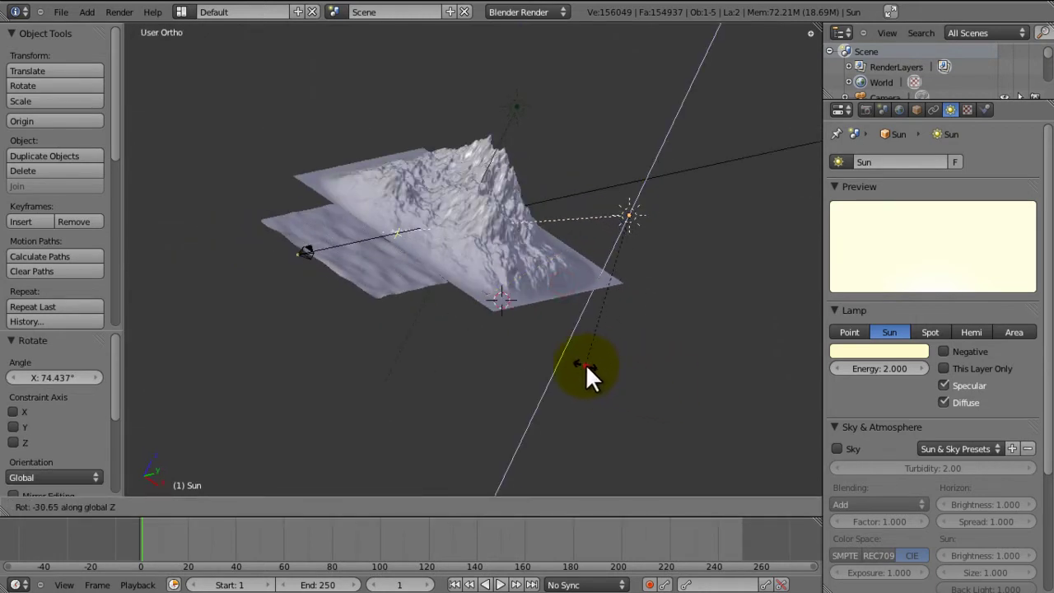
click(586, 364)
middle_drag(718, 358, 627, 275)
key(KP_1)
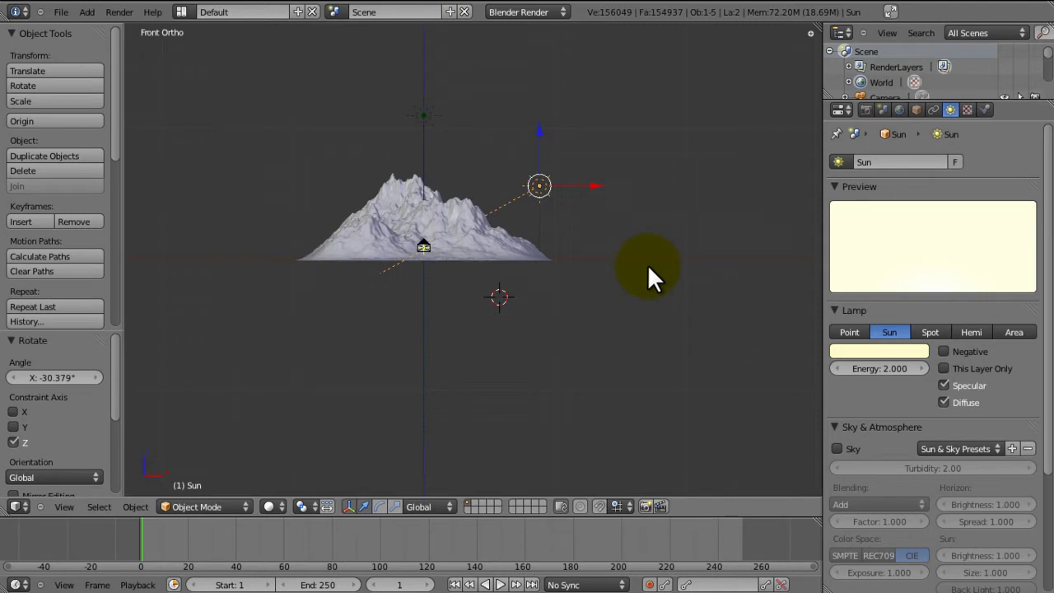
shift+middle_drag(575, 226, 595, 303)
ctrl+middle_drag(594, 303, 800, 365)
Change the sun lamp's light colour to a pale orange.
click(861, 346)
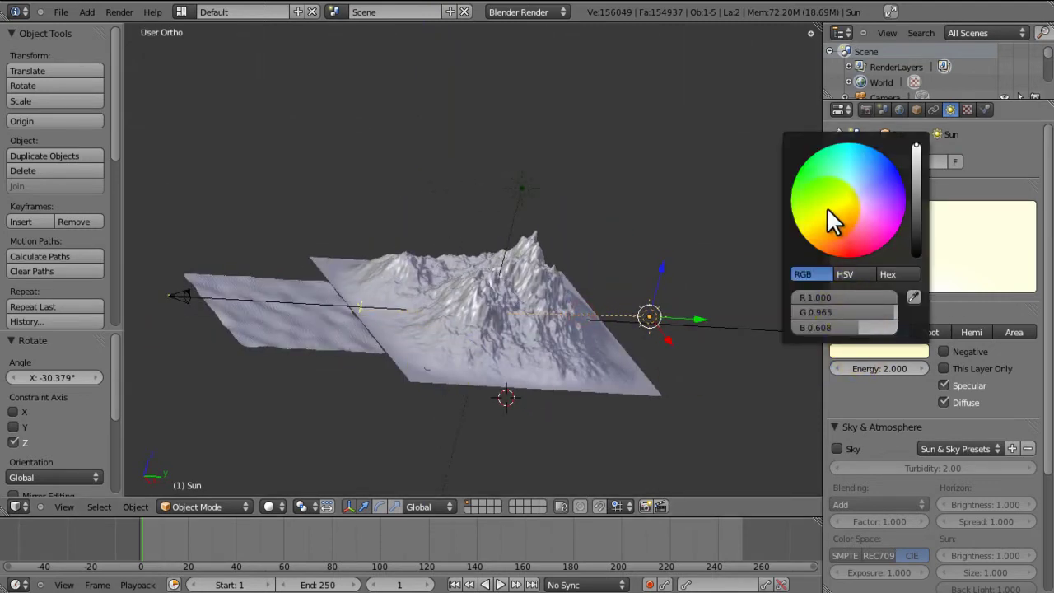
drag(830, 218, 831, 221)
click(891, 375)
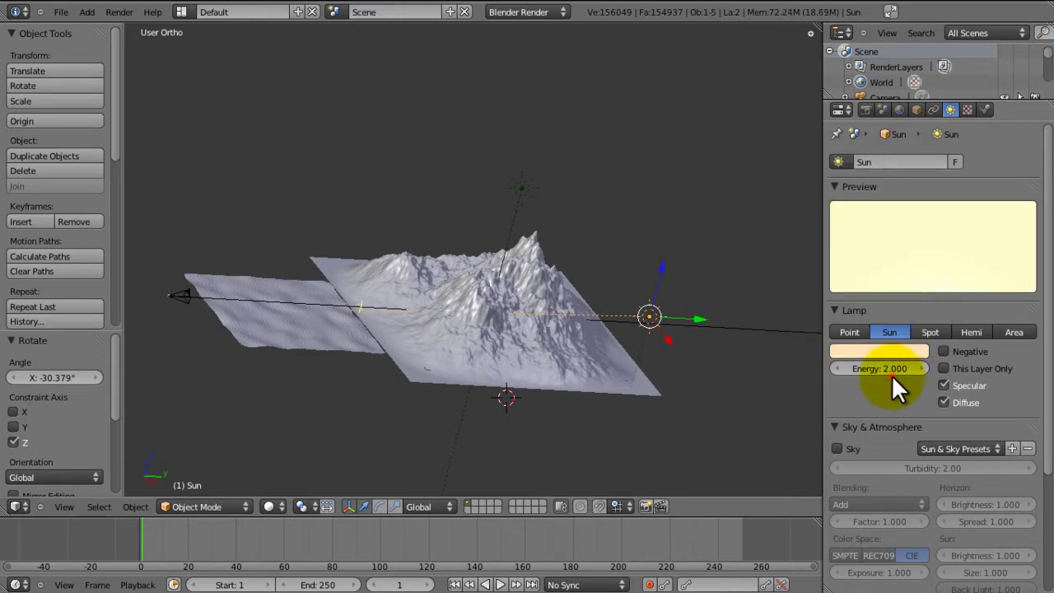
Snap the 3D cursor to the sun lamp, deselect everything and add a UV sphere at that spot.
middle_drag(496, 335, 508, 312)
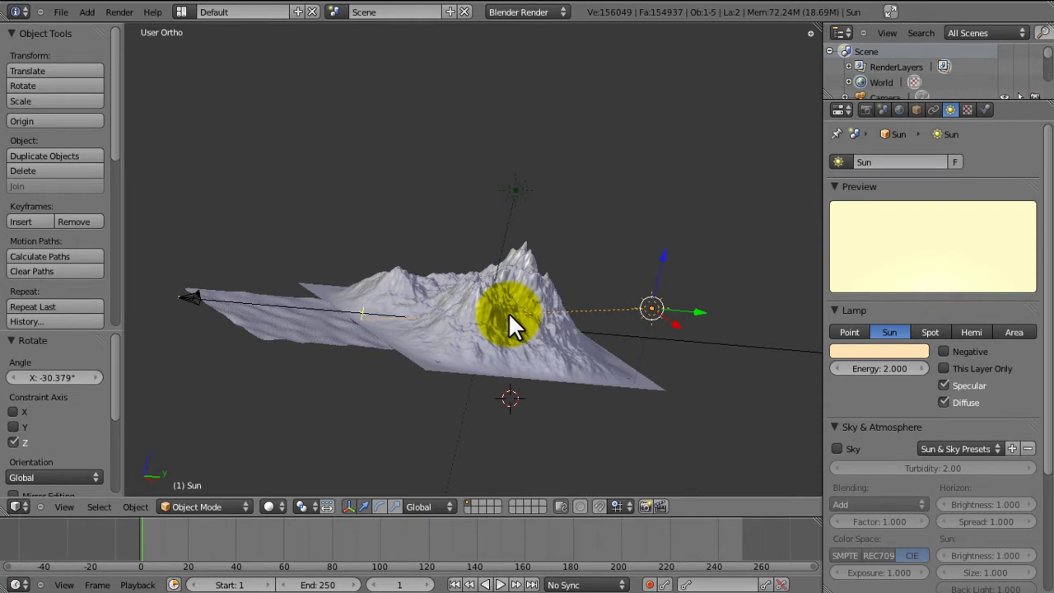
key(shift+s)
click(494, 317)
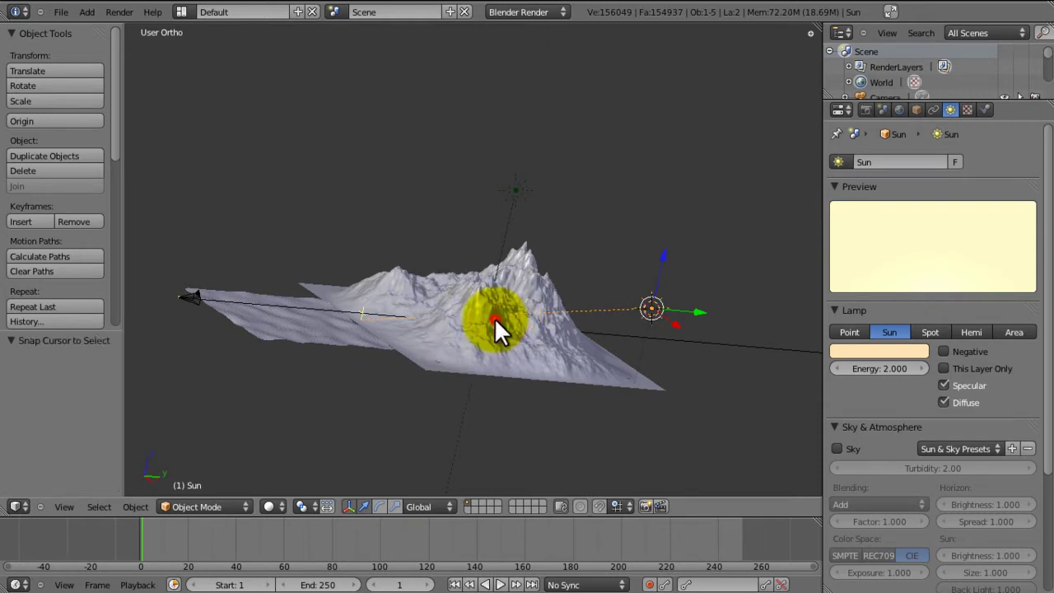
key(a)
key(shift+a)
mouse_move(497, 318)
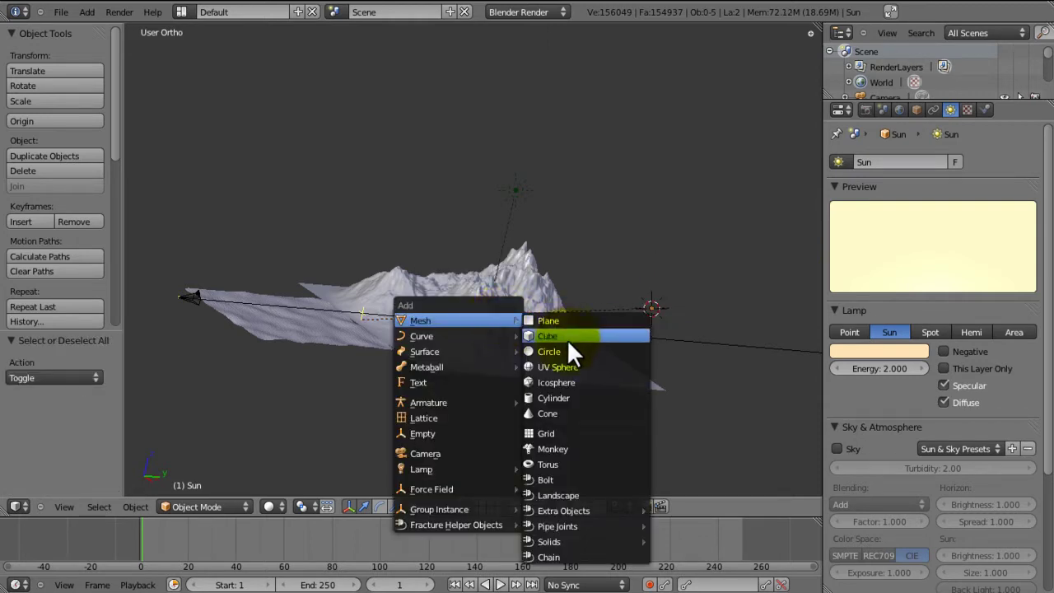
middle_drag(329, 381, 606, 377)
Set the UV sphere's segment count to 32.
click(54, 376)
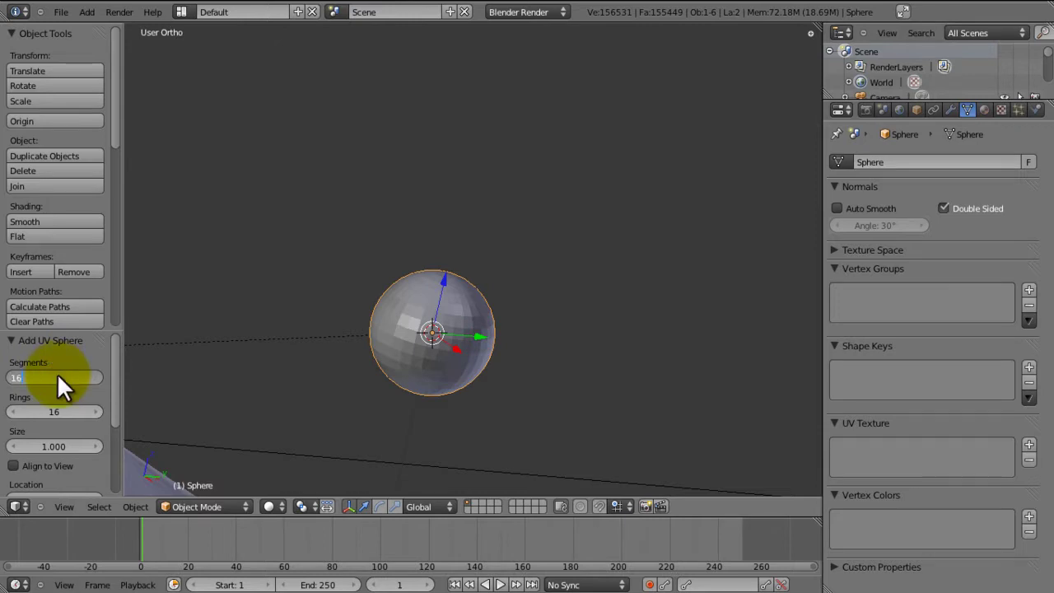
text(16)
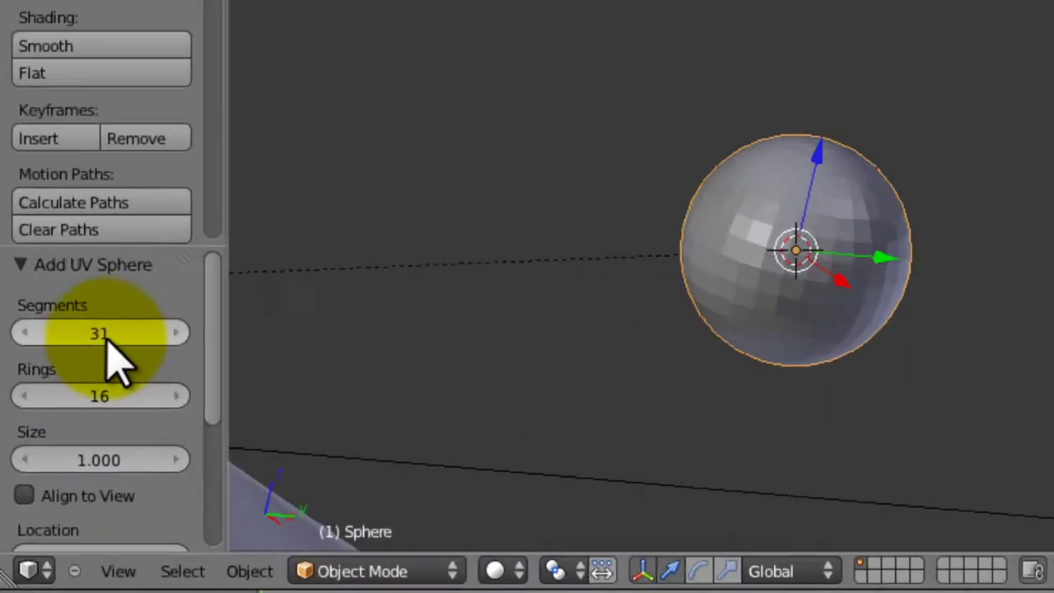
click(50, 380)
text(32)
key(Return)
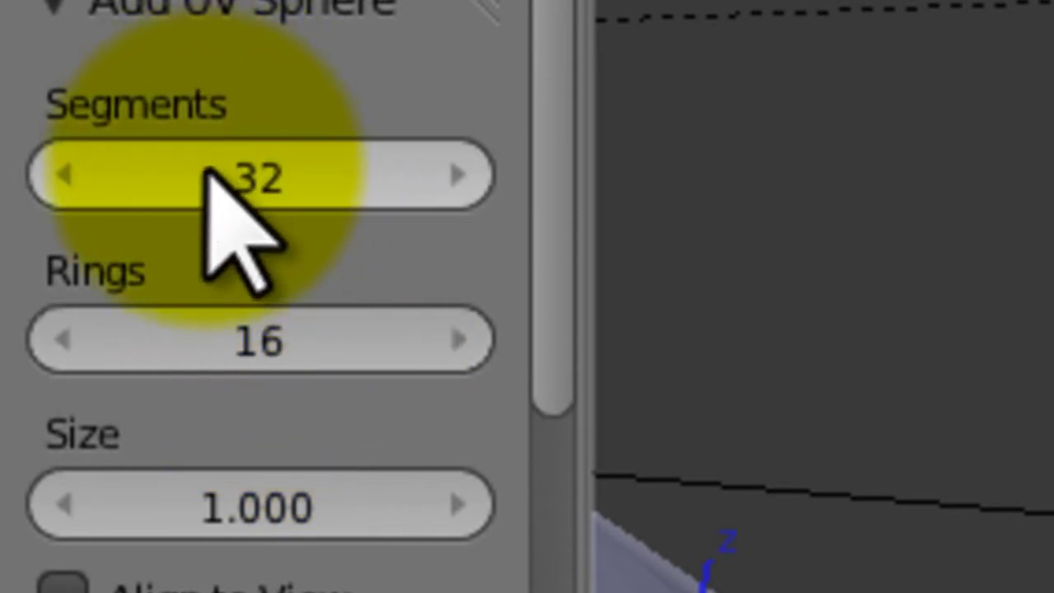
Halve the UV sphere's segments to 16 by entering the expression 32/2.
click(206, 179)
click(200, 179)
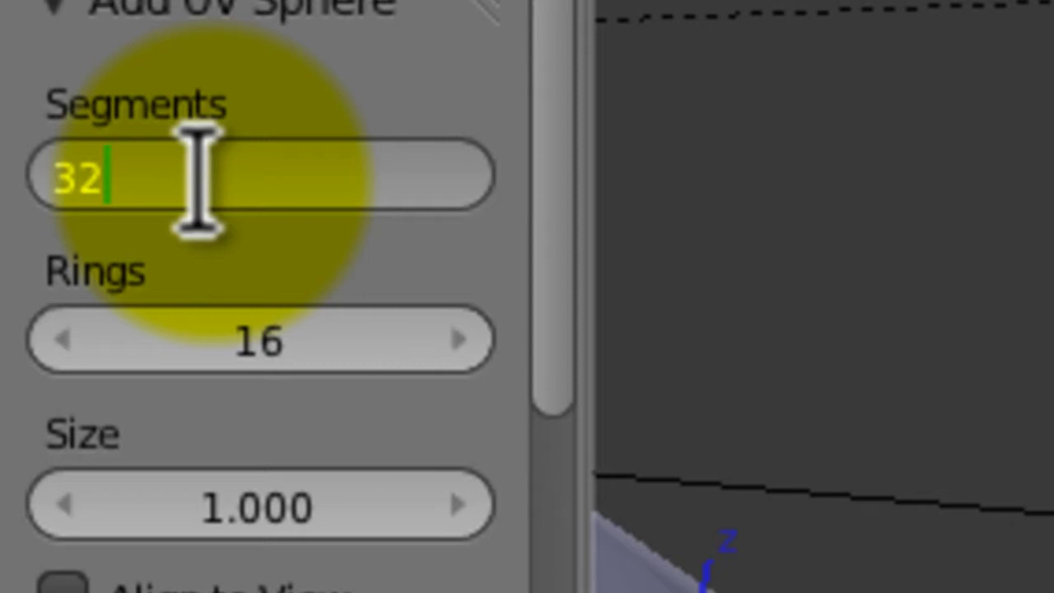
text(/2)
key(BackSpace)
key(BackSpace)
text(/2)
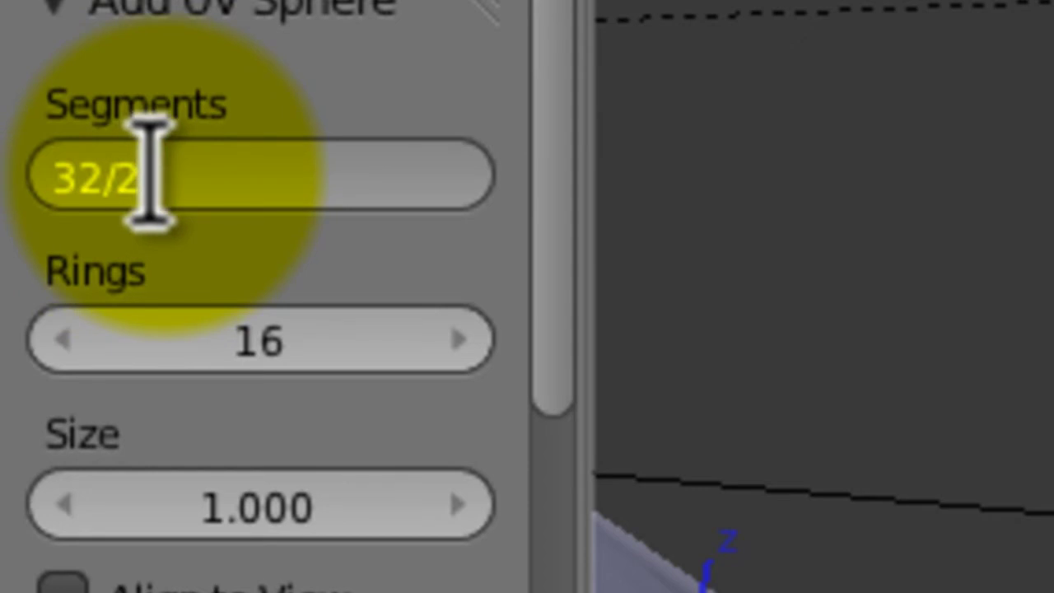
key(Return)
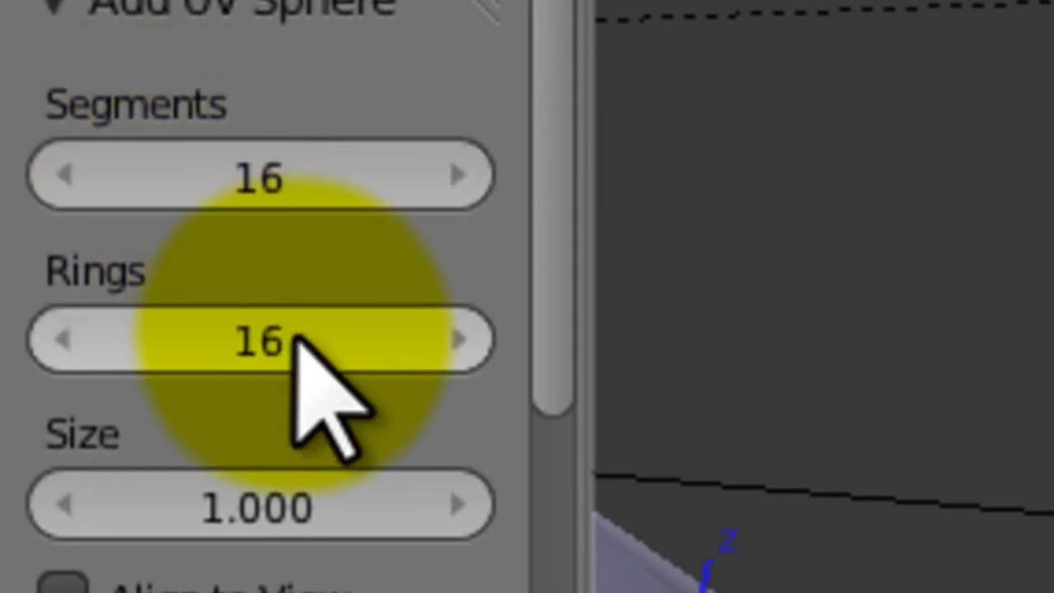
Halve the UV sphere's rings to 8 by entering the expression 16/2.
click(280, 335)
text(*)
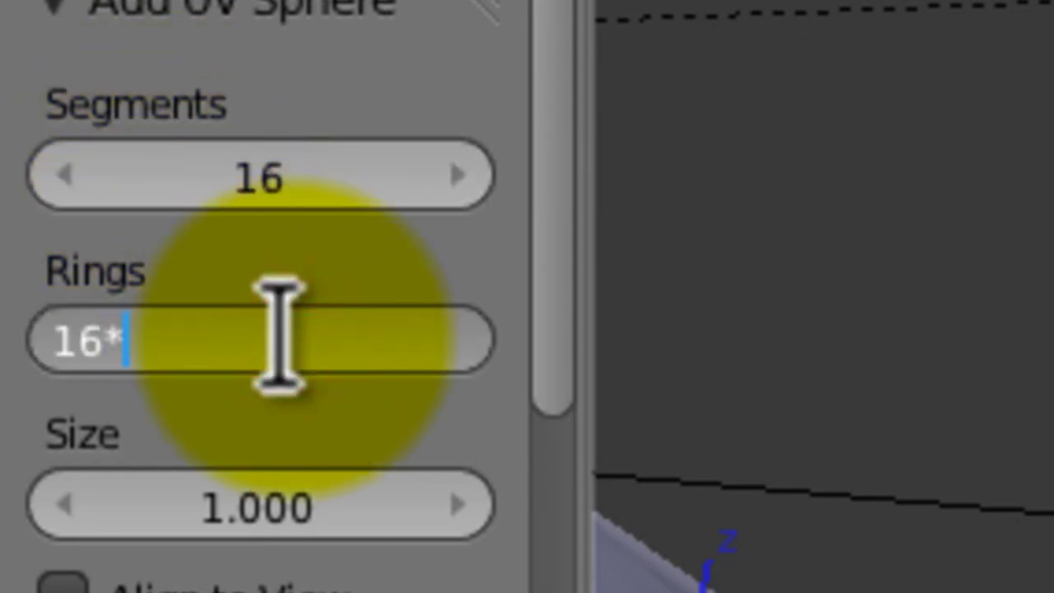
key(BackSpace)
text(/2)
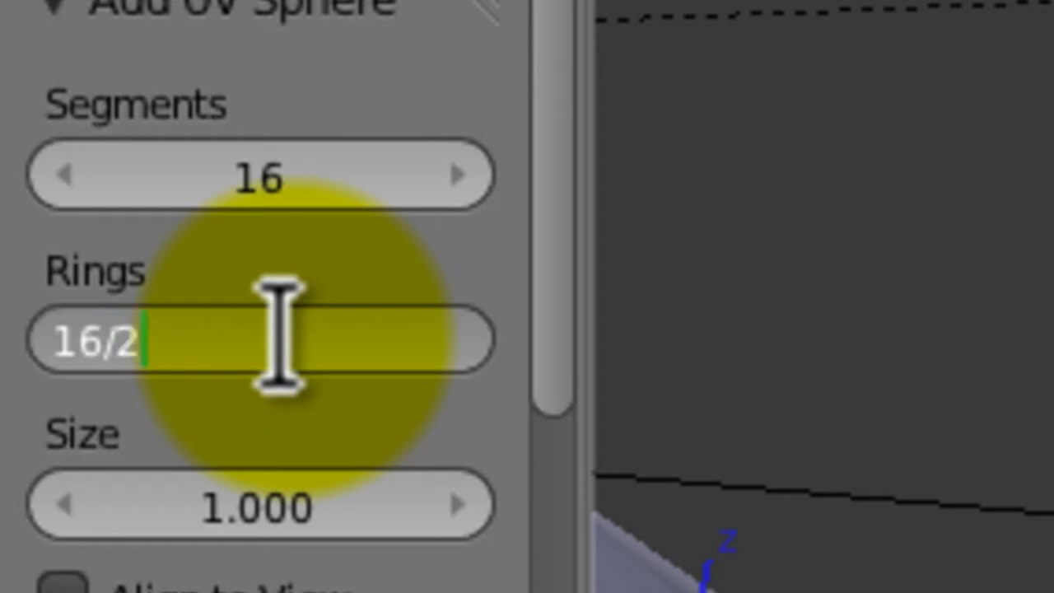
key(Return)
mouse_move(824, 297)
middle_down()
mouse_move(890, 297)
mouse_move(923, 313)
mouse_move(889, 321)
middle_up()
middle_drag(936, 66, 884, 41)
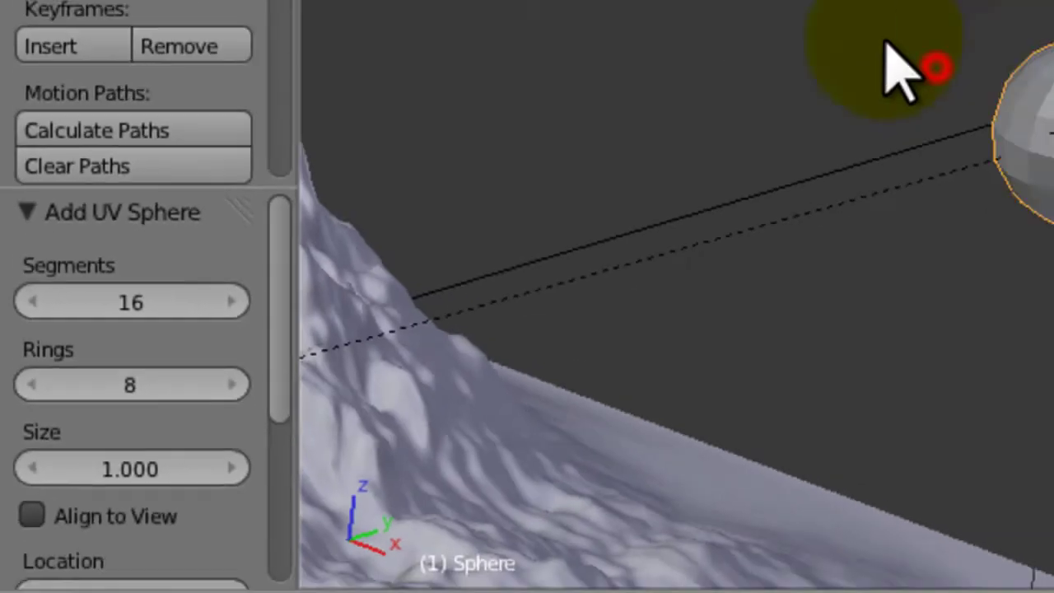
Scale the sphere down to about 0.22 in camera view so it reads as a small sun beside the mountain.
key(KP_0)
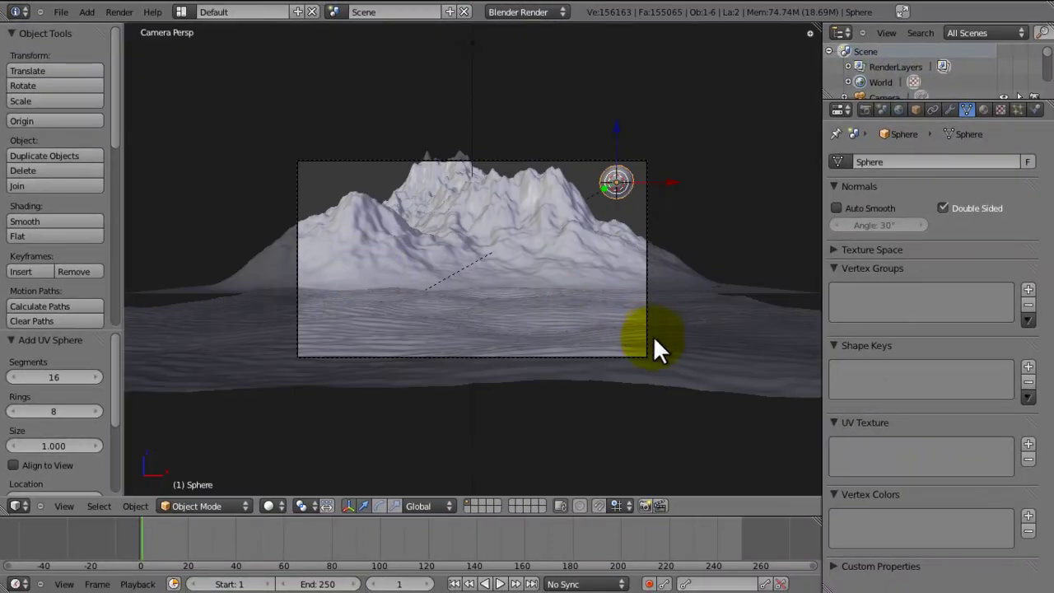
key(s)
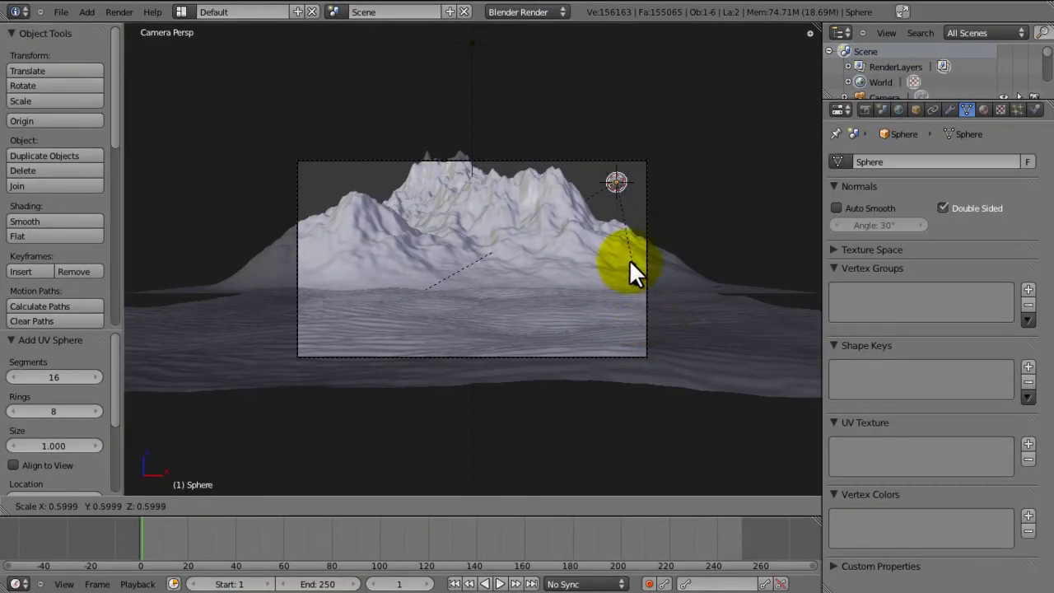
click(619, 216)
middle_drag(620, 215, 649, 236)
Create a new material for the sphere and name it Sun.
click(984, 110)
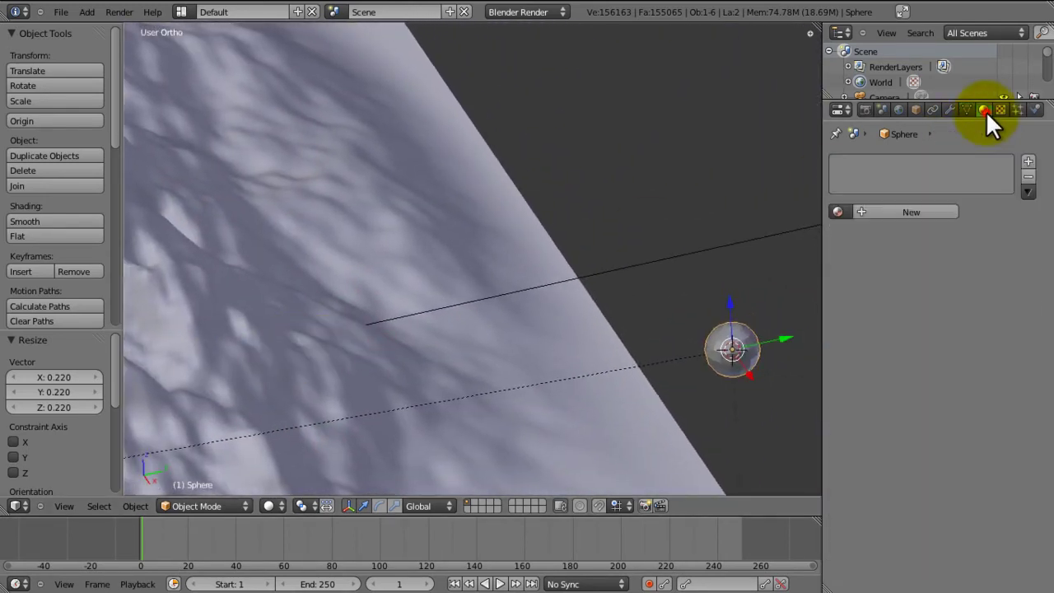
click(886, 214)
double_click(887, 213)
text(Sun)
key(Return)
Give the Sun material a pale orange diffuse colour, a specular intensity of 0 and an emit value of 2.00.
click(872, 401)
drag(829, 265, 832, 276)
scroll(1033, 308, down, 5)
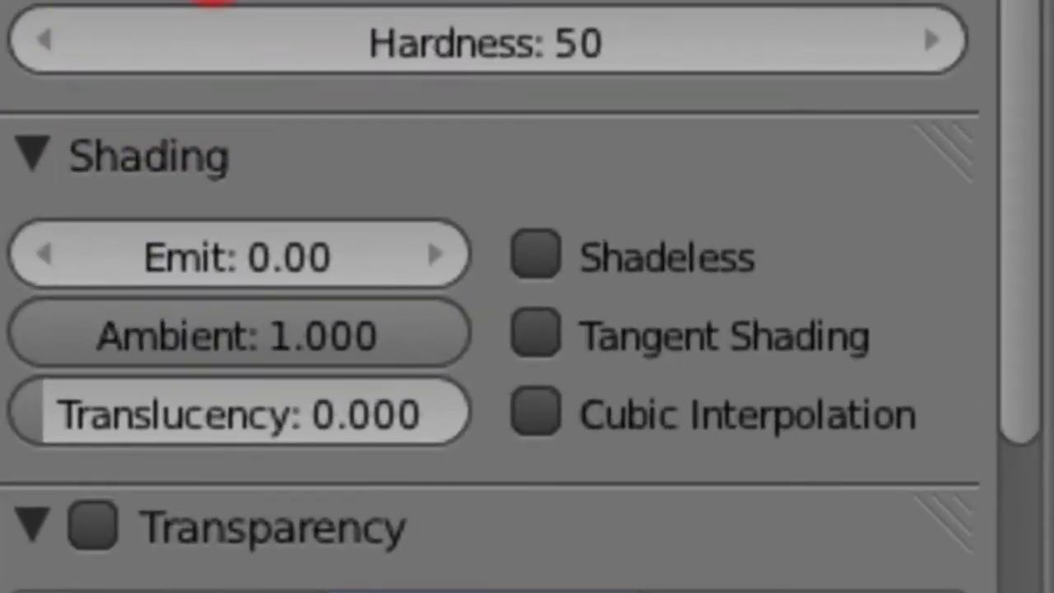
click(195, 258)
text(2)
key(Return)
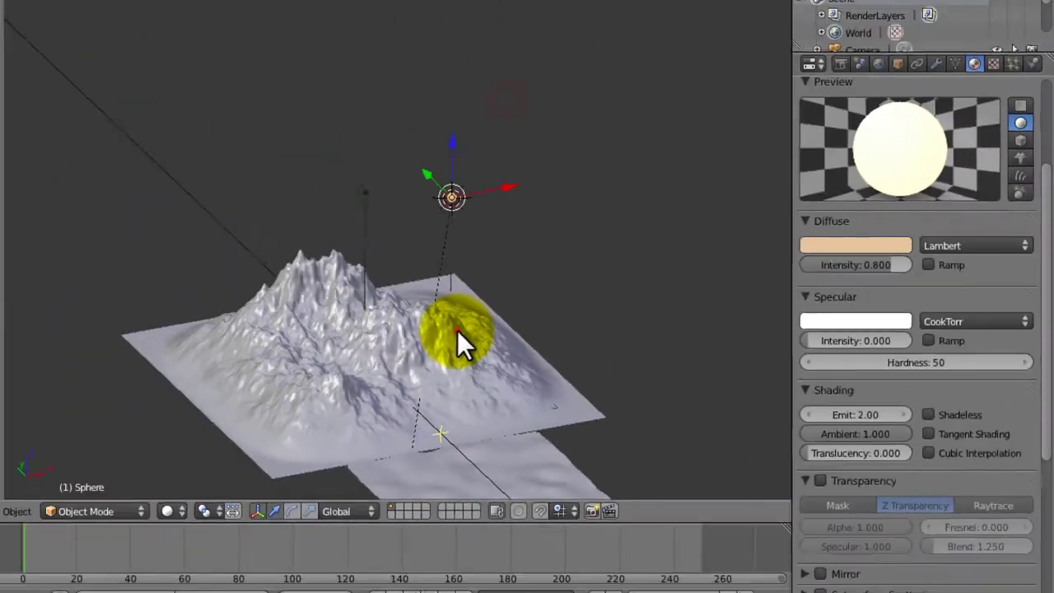
mouse_move(458, 332)
middle_down()
mouse_move(487, 346)
mouse_move(436, 348)
mouse_move(479, 381)
middle_up()
Set the render resolution to 1280 by 720 and save the project over the existing file.
click(864, 110)
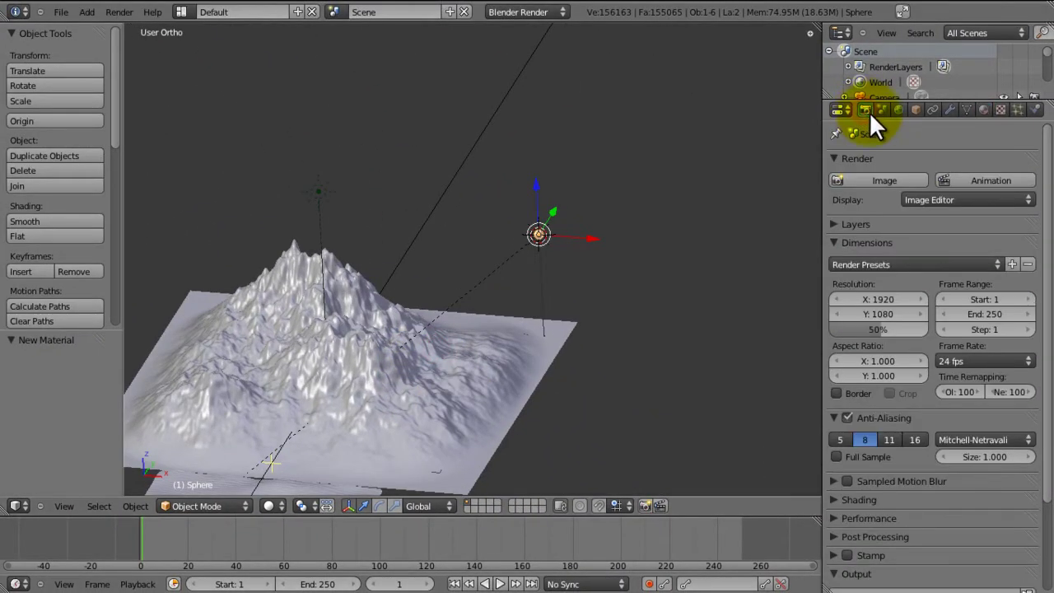
click(876, 298)
text(1280)
key(Tab)
text(720)
key(Return)
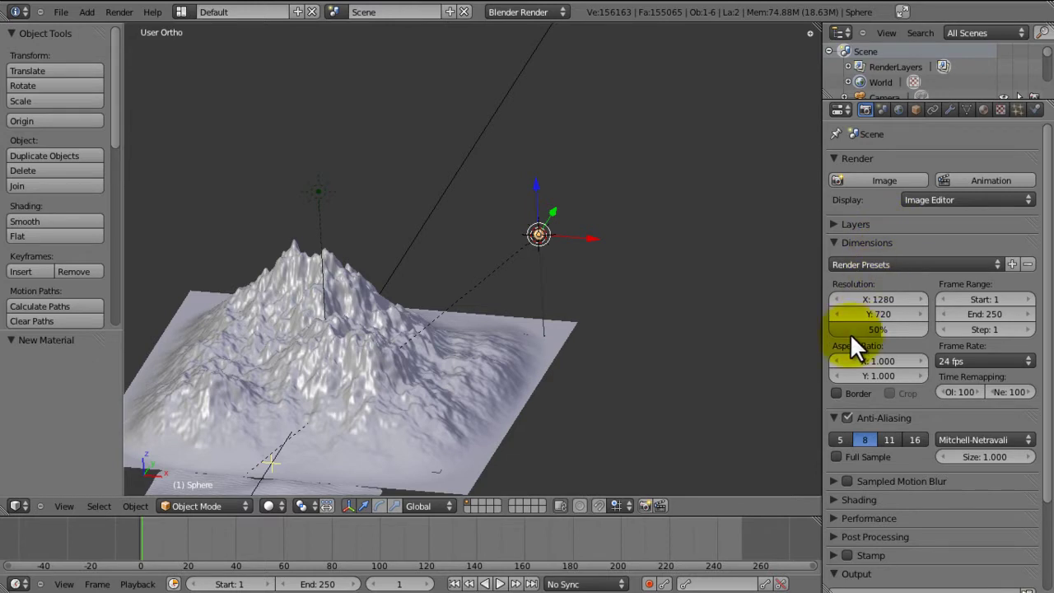
key(ctrl+s)
click(725, 270)
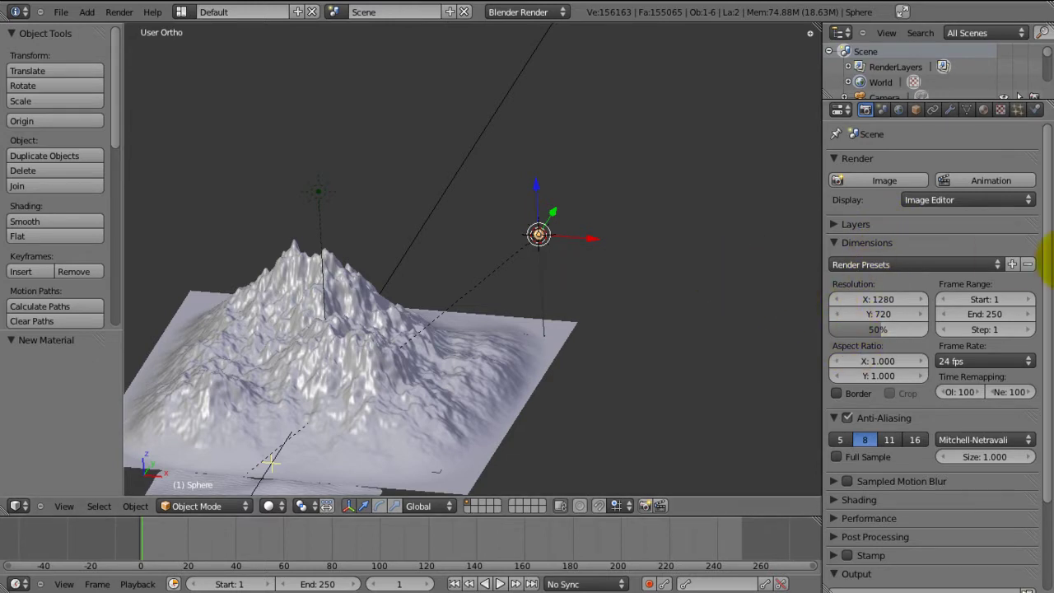
Expand the Layers settings of the render properties.
scroll(1042, 285, down, 1)
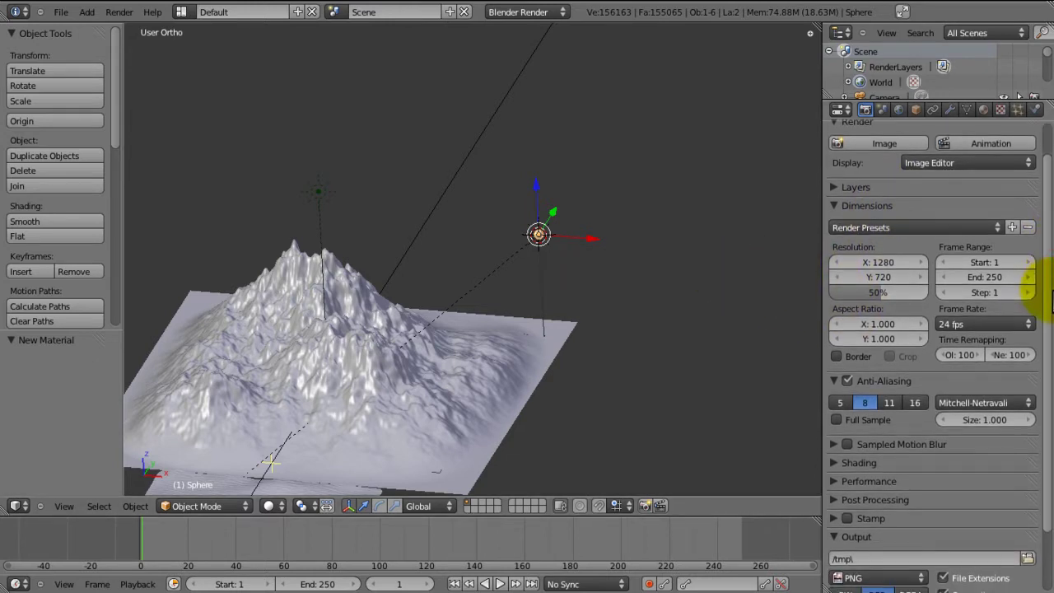
scroll(1041, 362, down, 1)
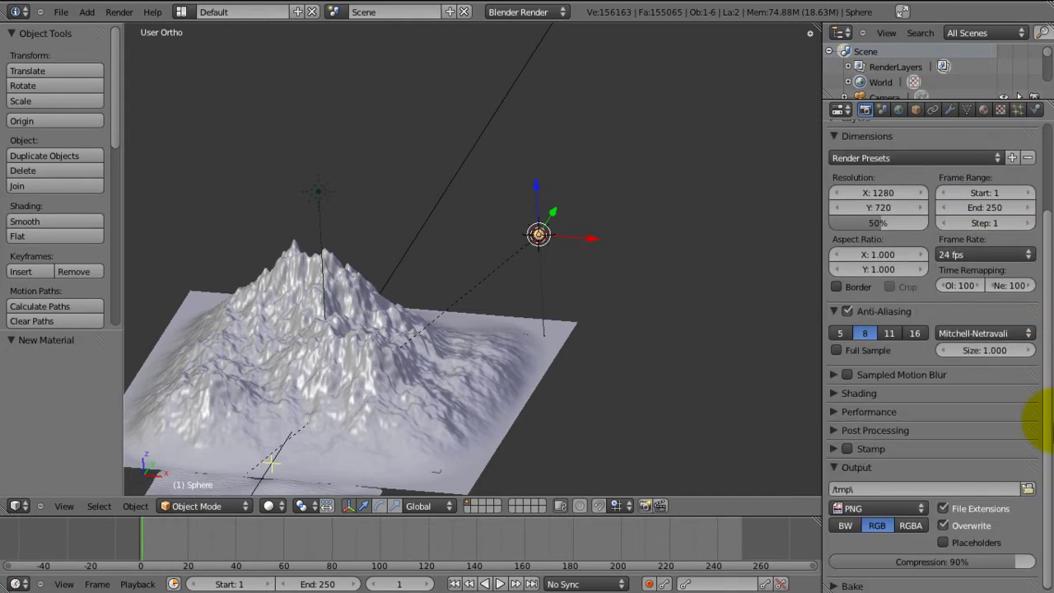
scroll(1025, 346, up, 2)
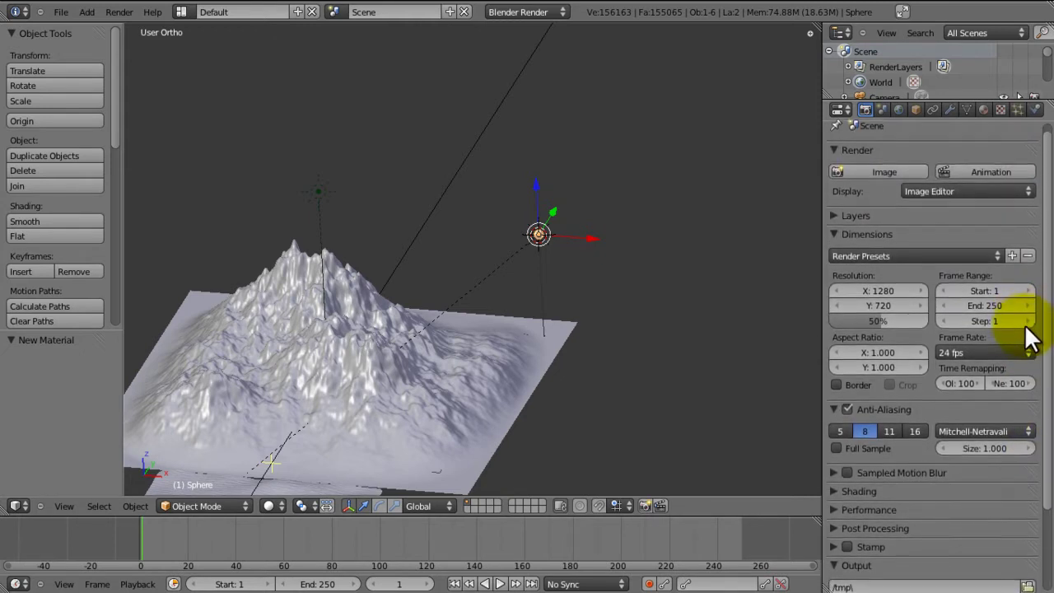
scroll(1033, 344, down, 1)
middle_drag(577, 374, 554, 322)
click(838, 198)
Move the sun sphere to layer 11, the first cell of the lower row.
middle_drag(765, 247, 565, 305)
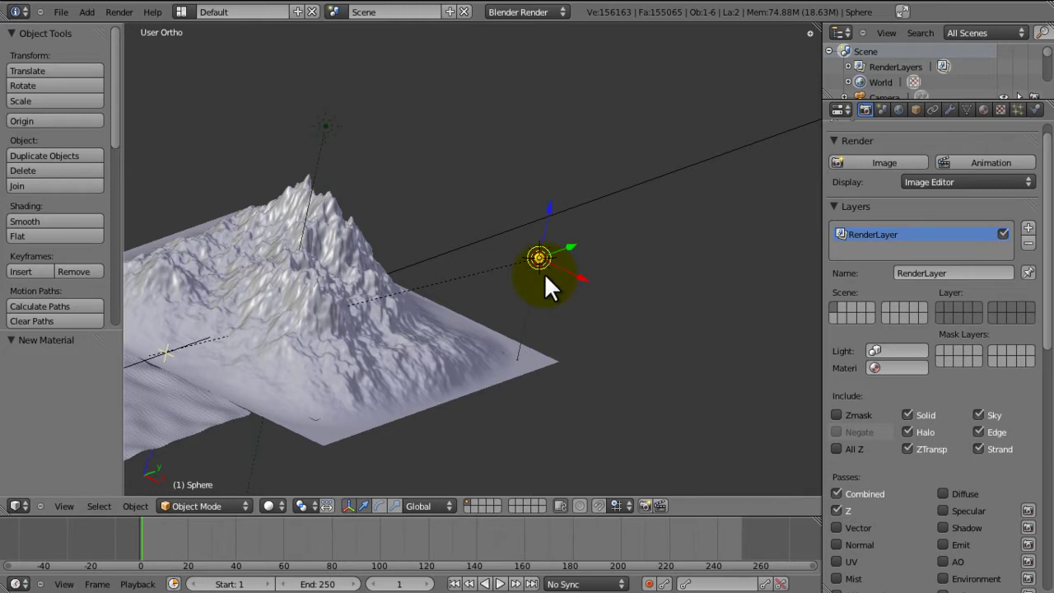
key(m)
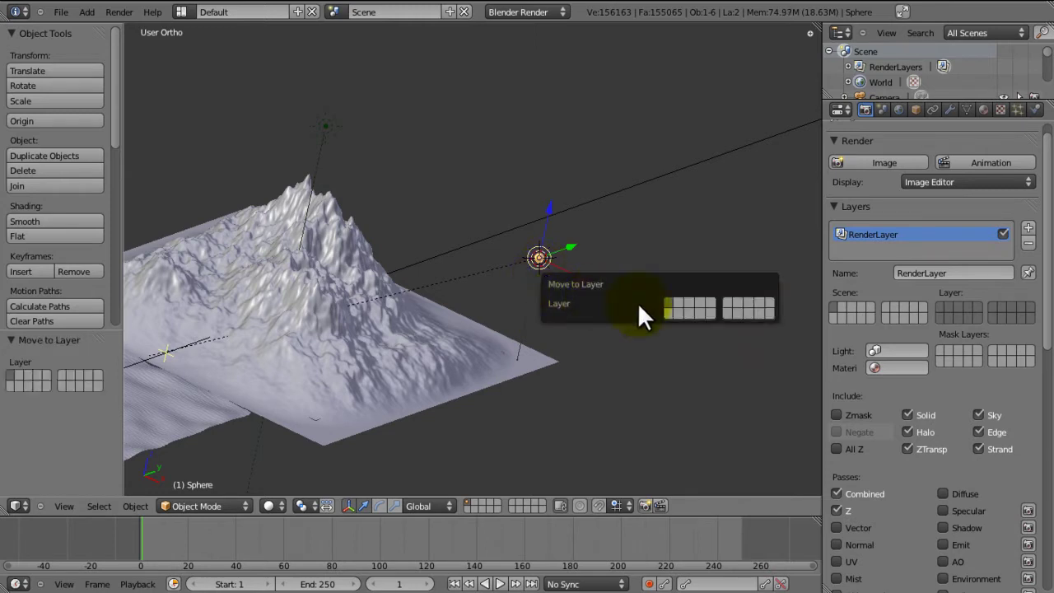
click(667, 311)
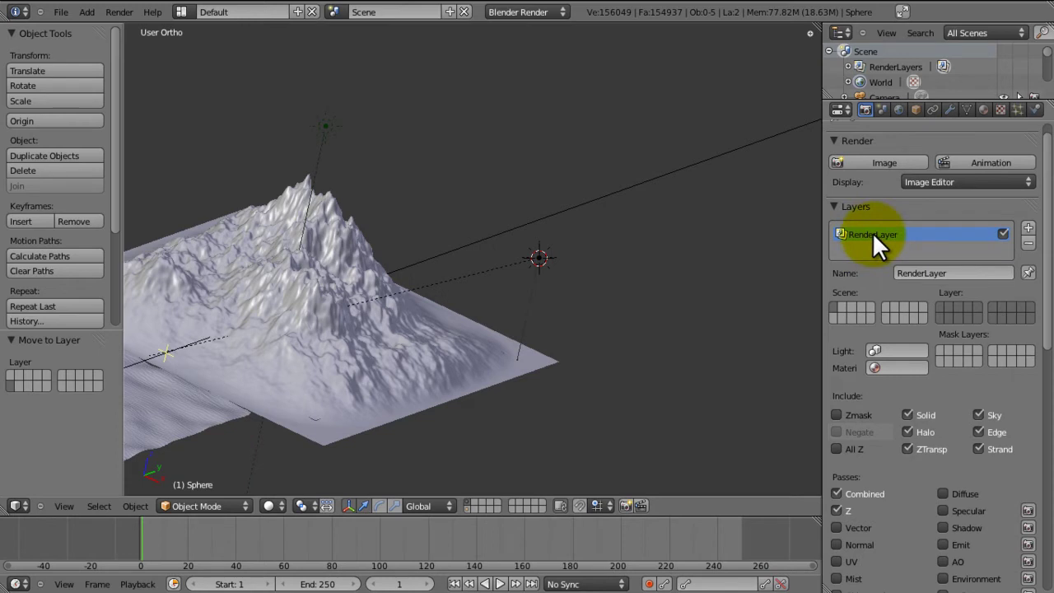
Rename the existing render layer as Scene.
click(958, 267)
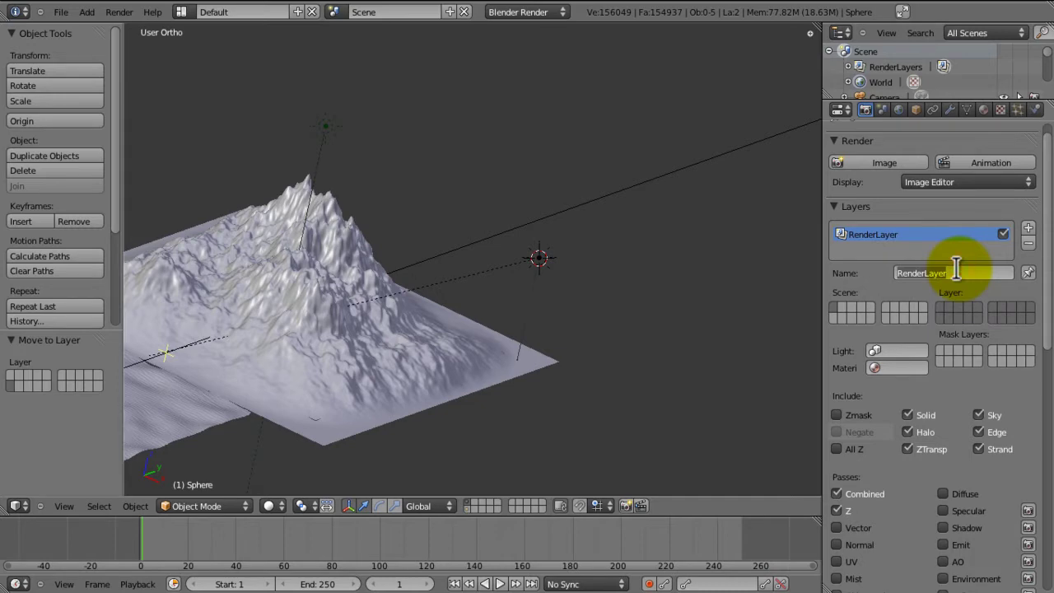
text(Scene)
key(Return)
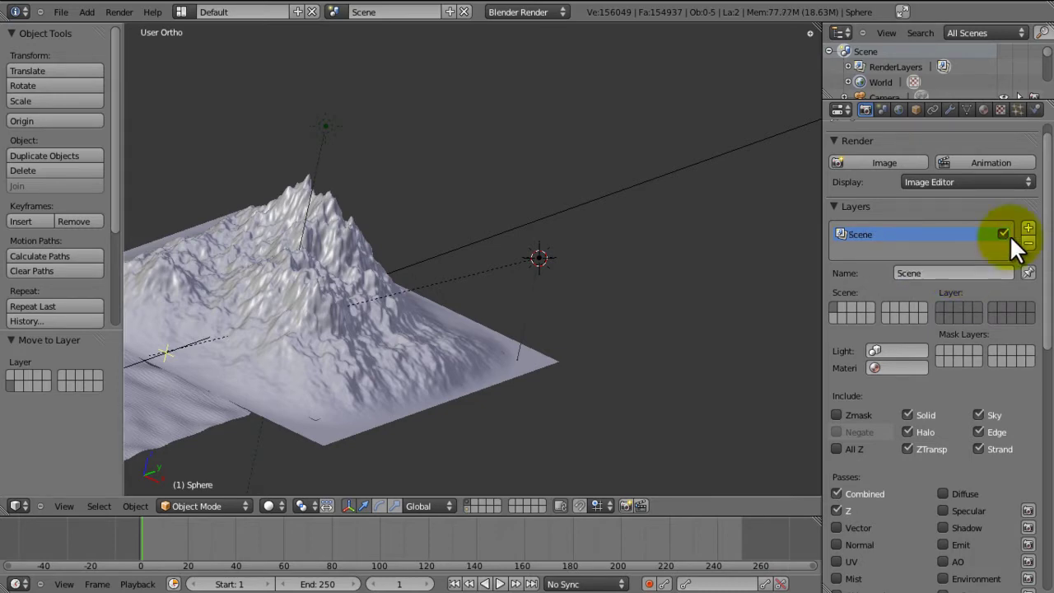
Add two render layers and name them Sun and Sky.
click(1028, 228)
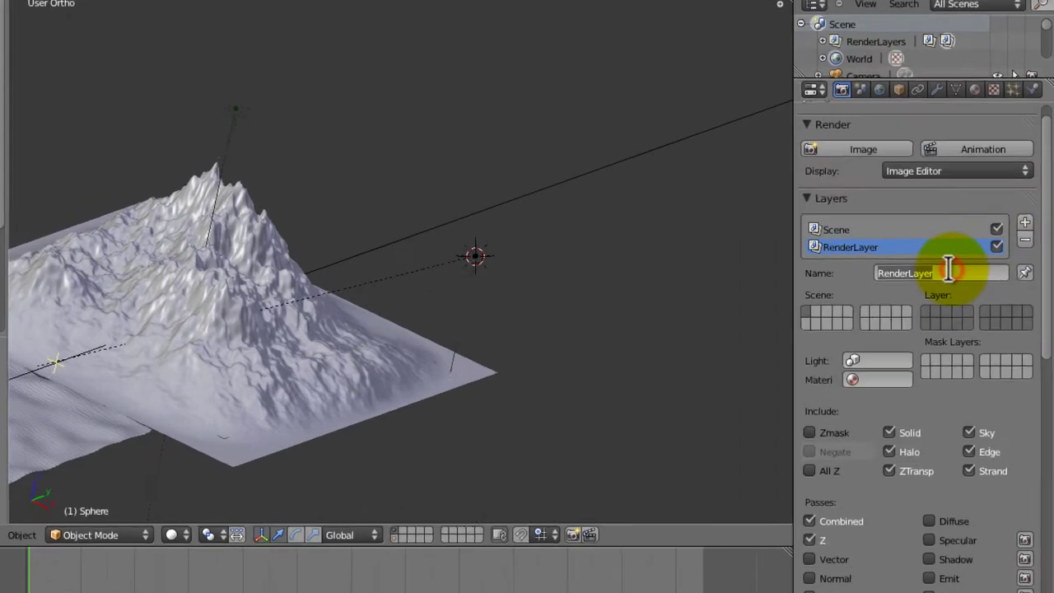
text(S)
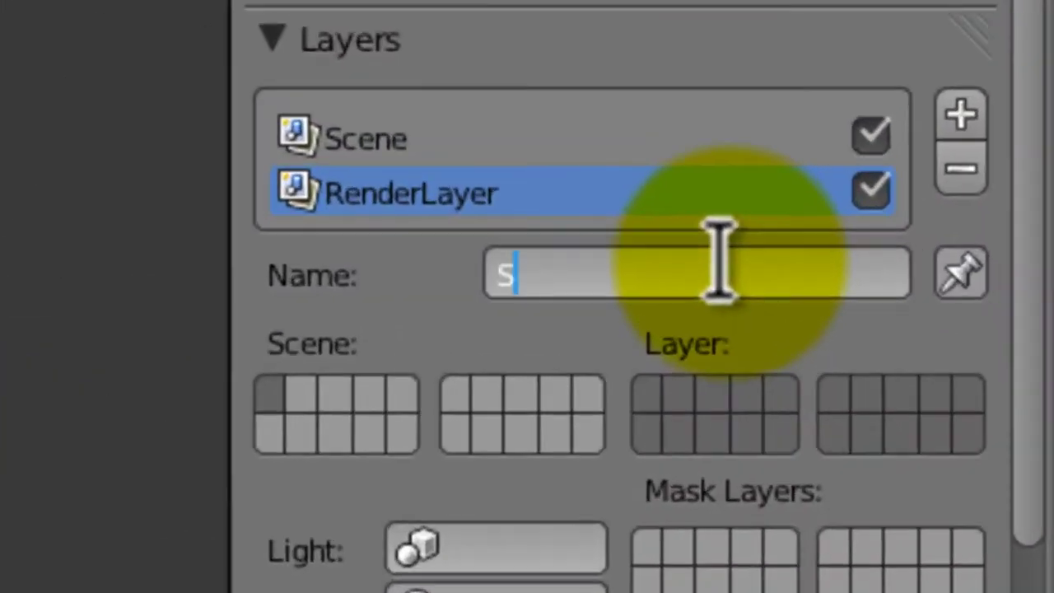
text(un)
key(Return)
click(1025, 222)
double_click(574, 301)
text(Sky)
key(Return)
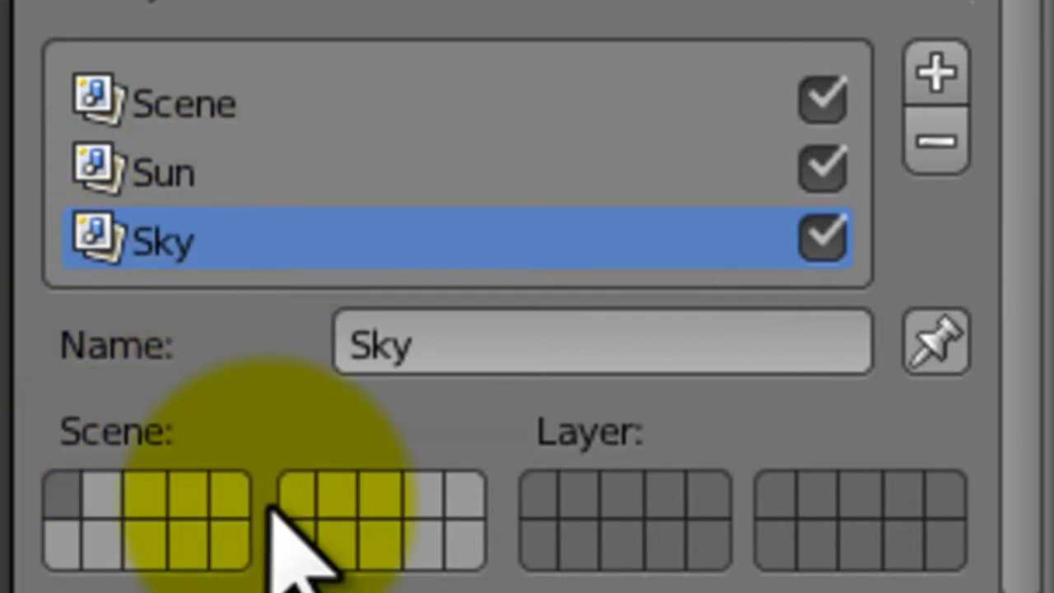
Restrict the Scene render layer to layer 1 and the Sun render layer to layer 11.
click(208, 103)
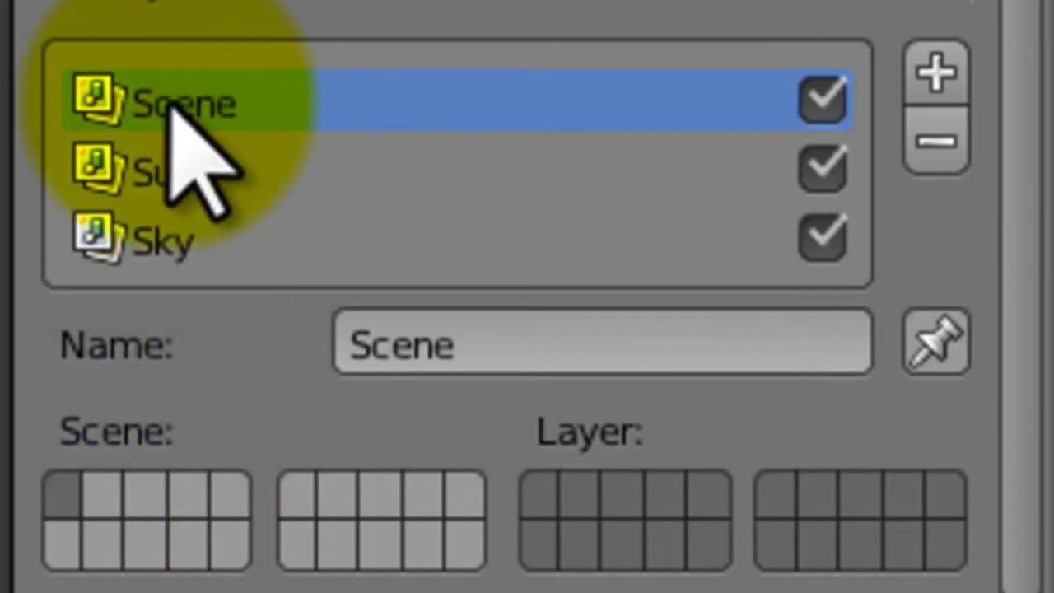
click(536, 494)
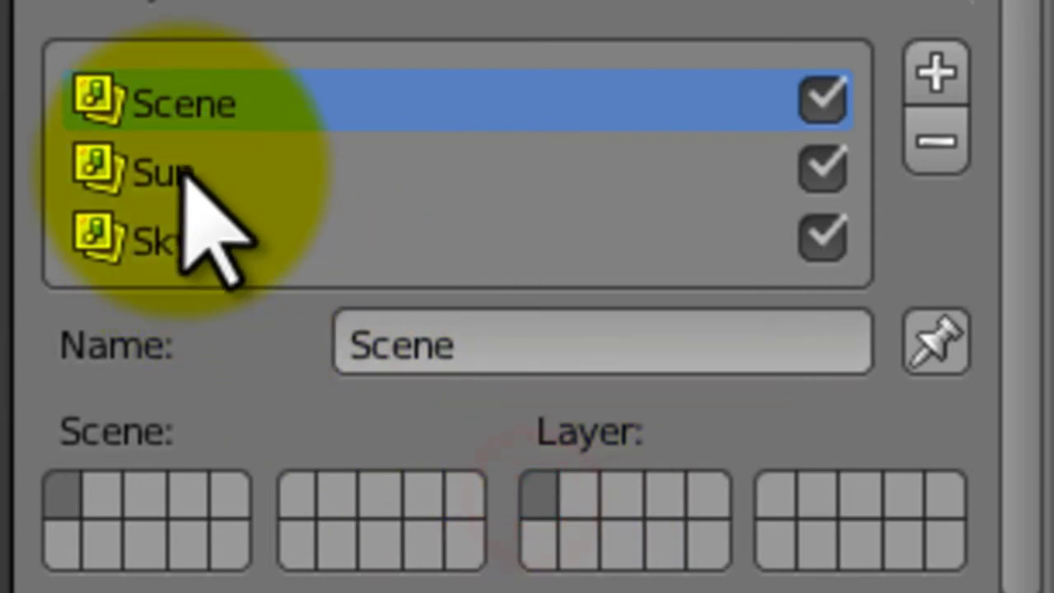
click(177, 169)
click(554, 544)
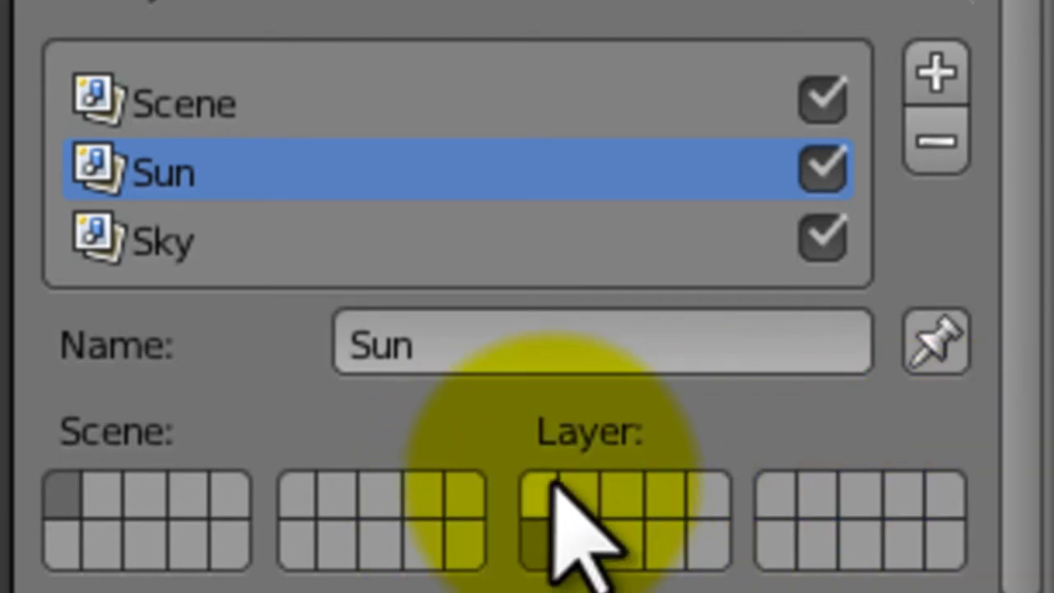
Restrict the Sky render layer to layer 2 and enable scene layers 2 and 11 alongside layer 1.
click(217, 235)
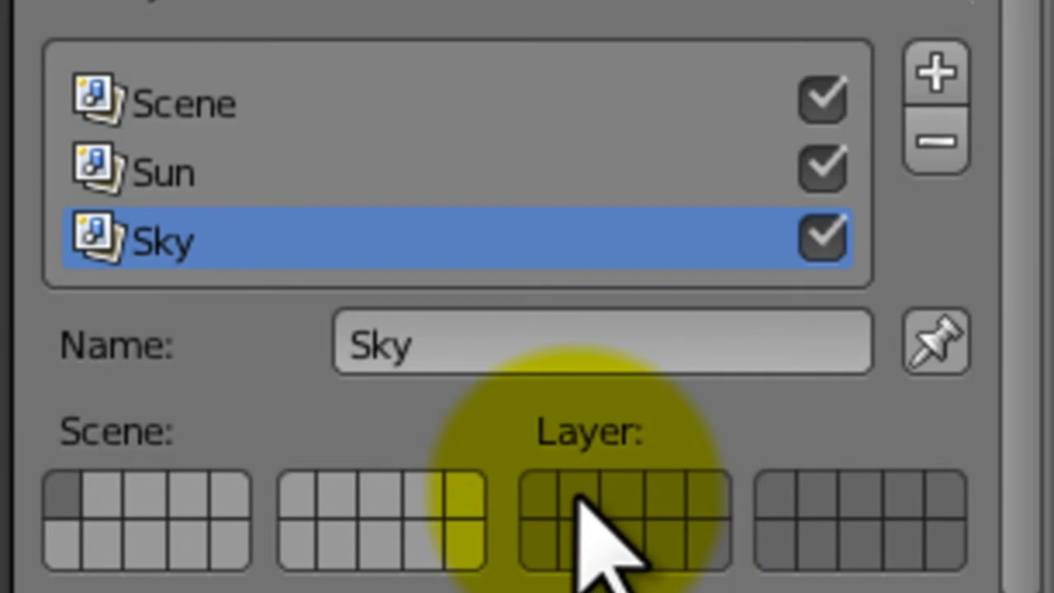
click(578, 494)
click(70, 536)
click(107, 492)
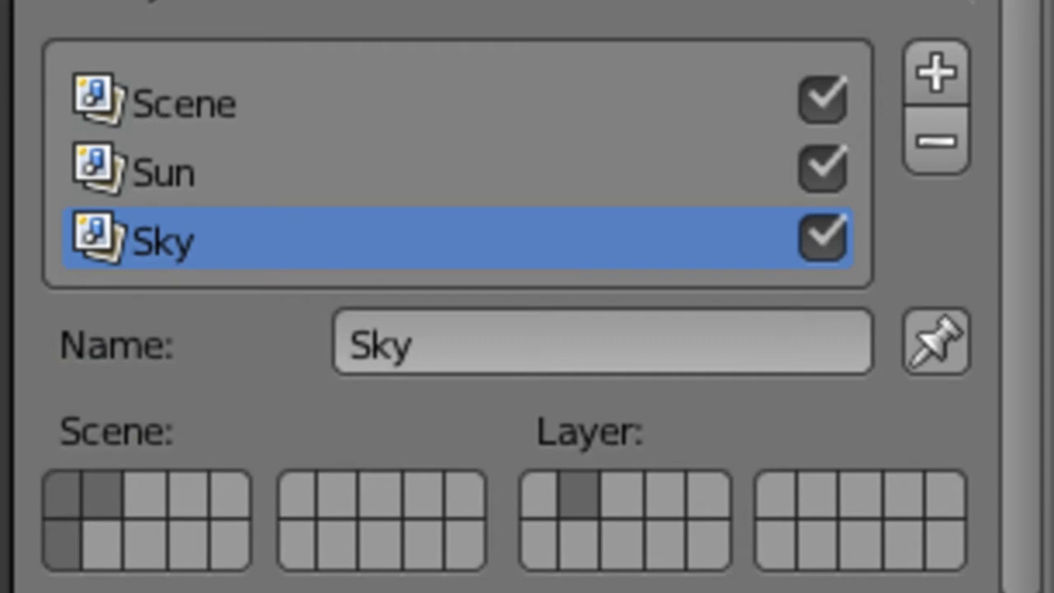
Exclude the sky from the Scene and Sun render layers.
click(203, 104)
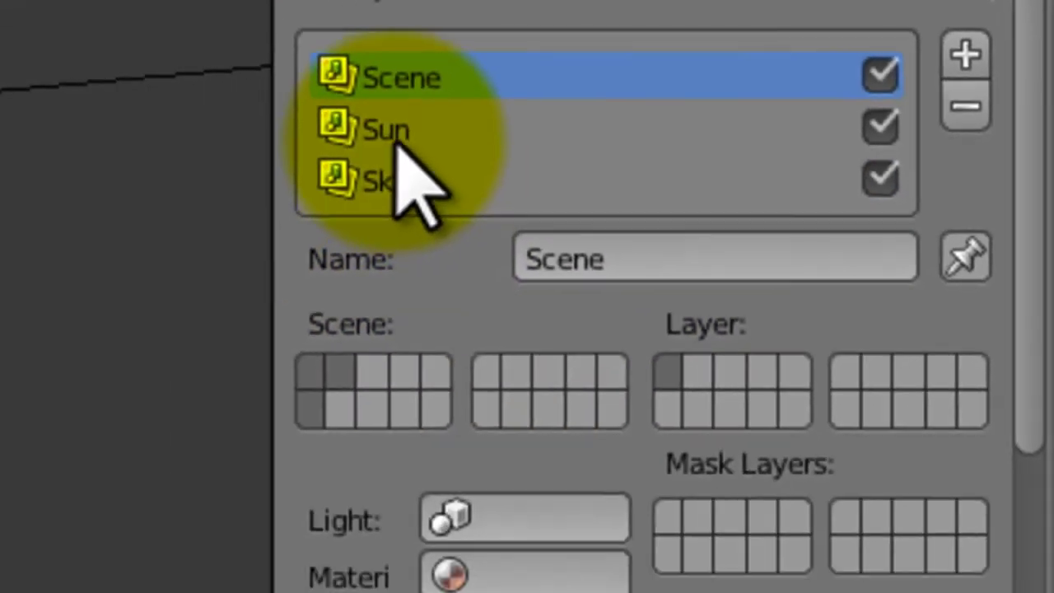
click(95, 173)
click(883, 489)
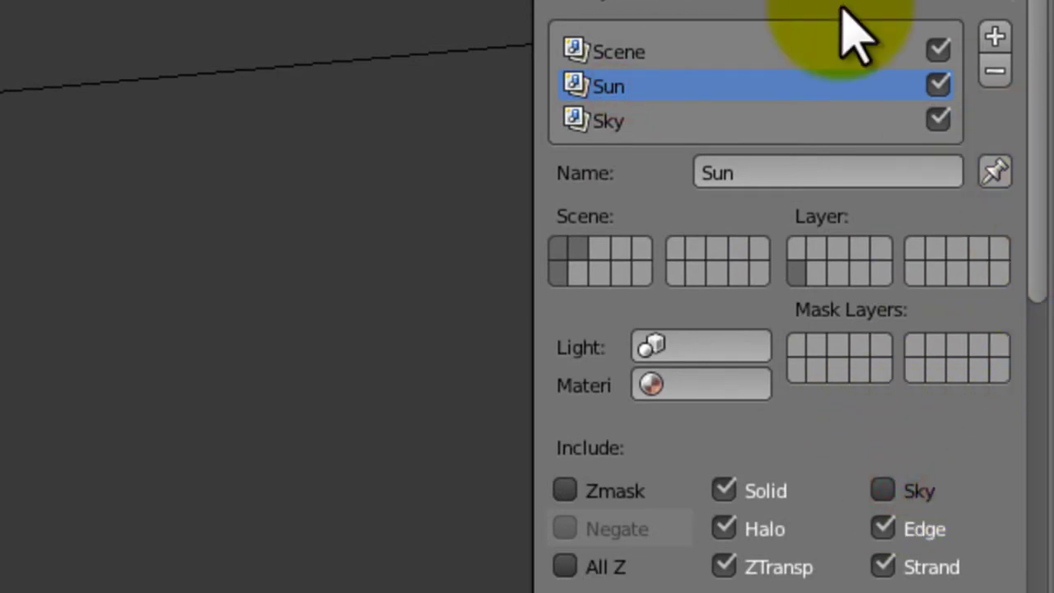
Set the world's horizon color to black.
click(713, 2)
click(639, 160)
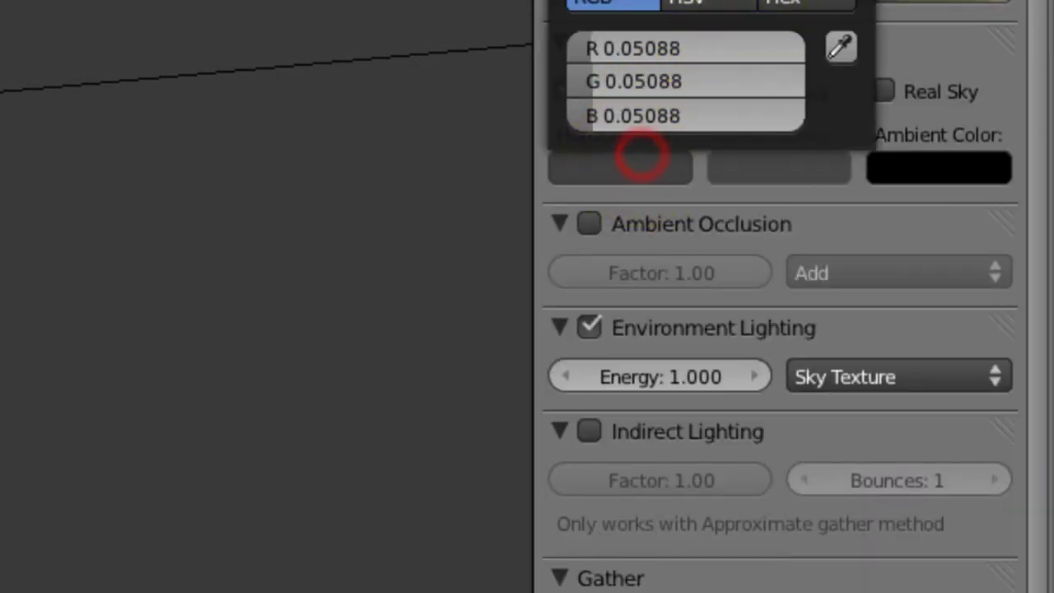
click(863, 4)
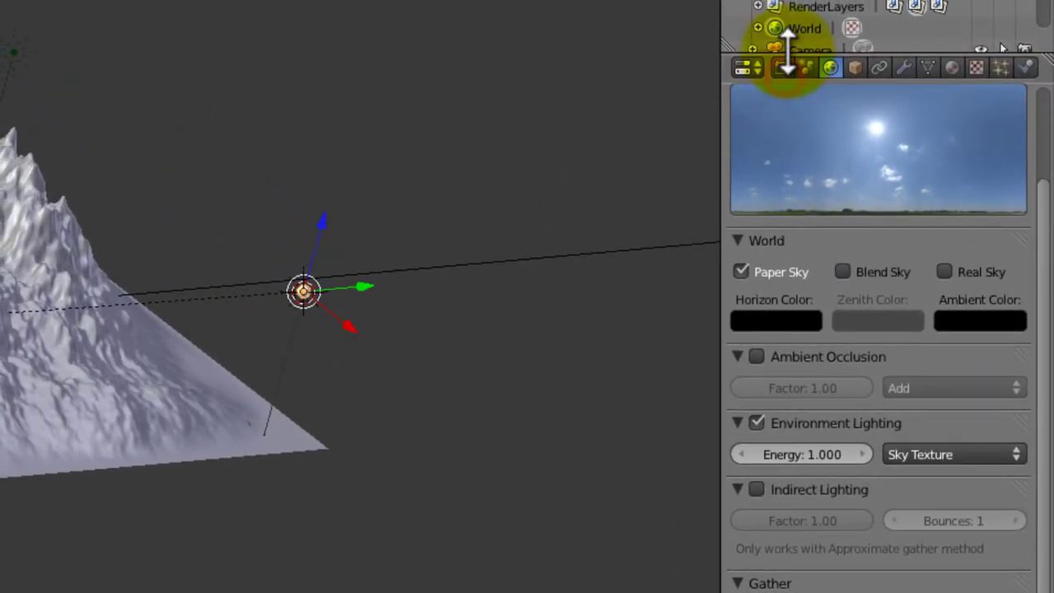
Review the layer assignments and sky inclusion of the Scene, Sun and Sky render layers.
click(782, 67)
drag(1048, 297, 1049, 319)
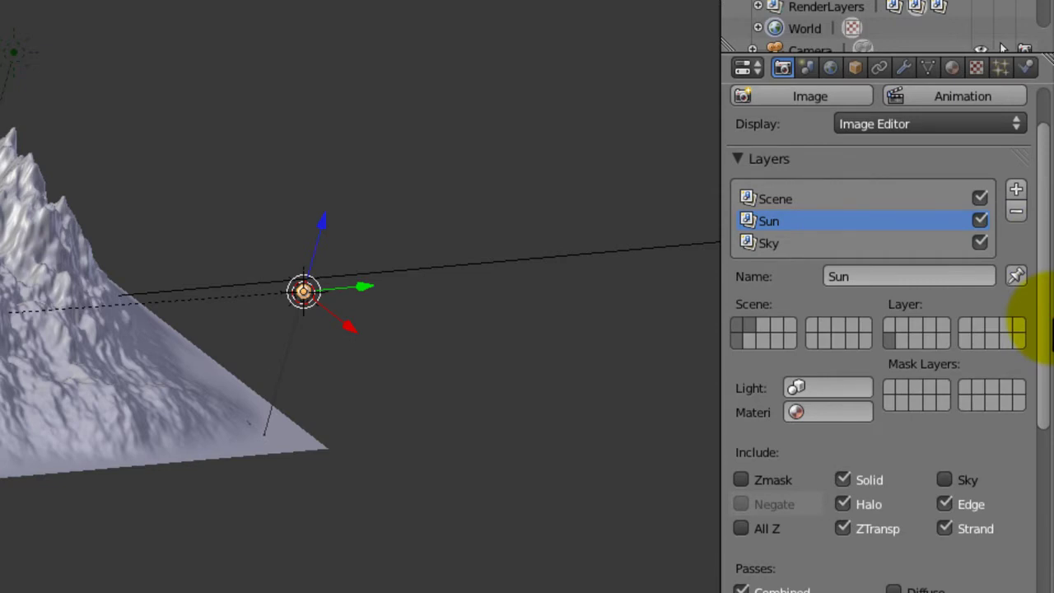
click(811, 244)
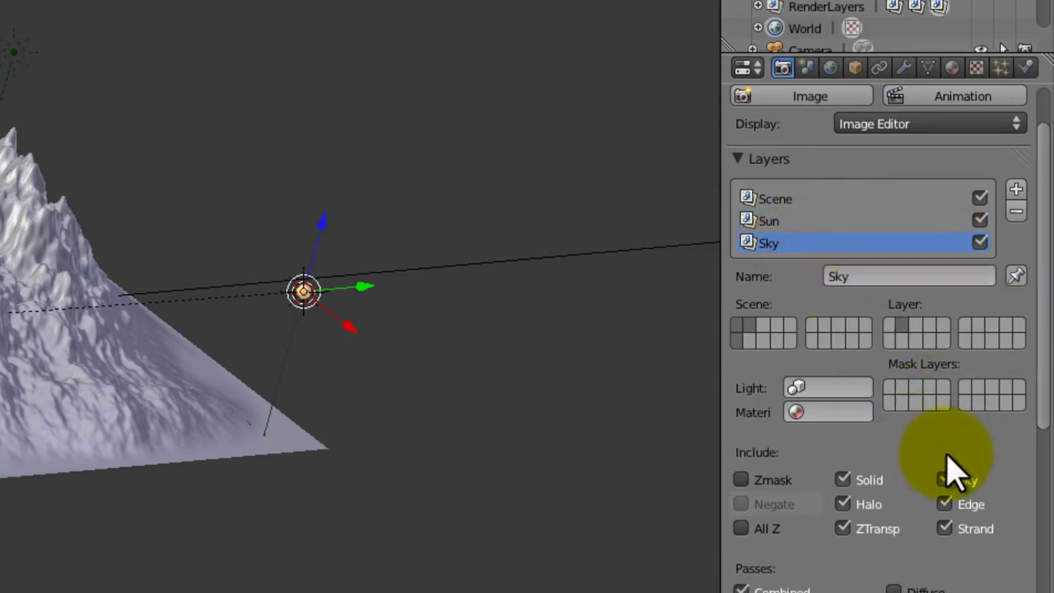
click(804, 221)
click(798, 199)
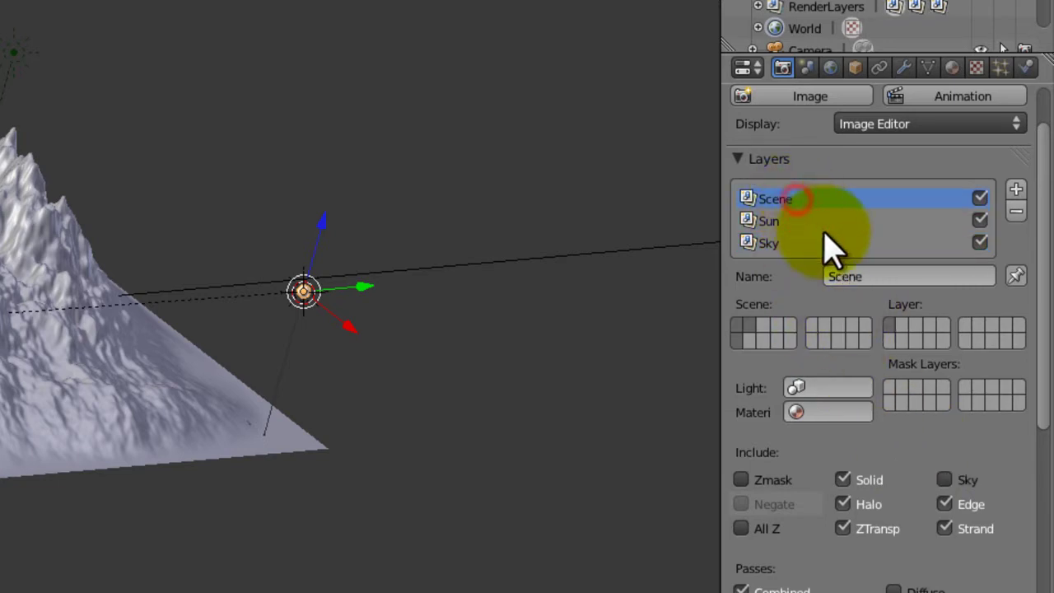
click(824, 237)
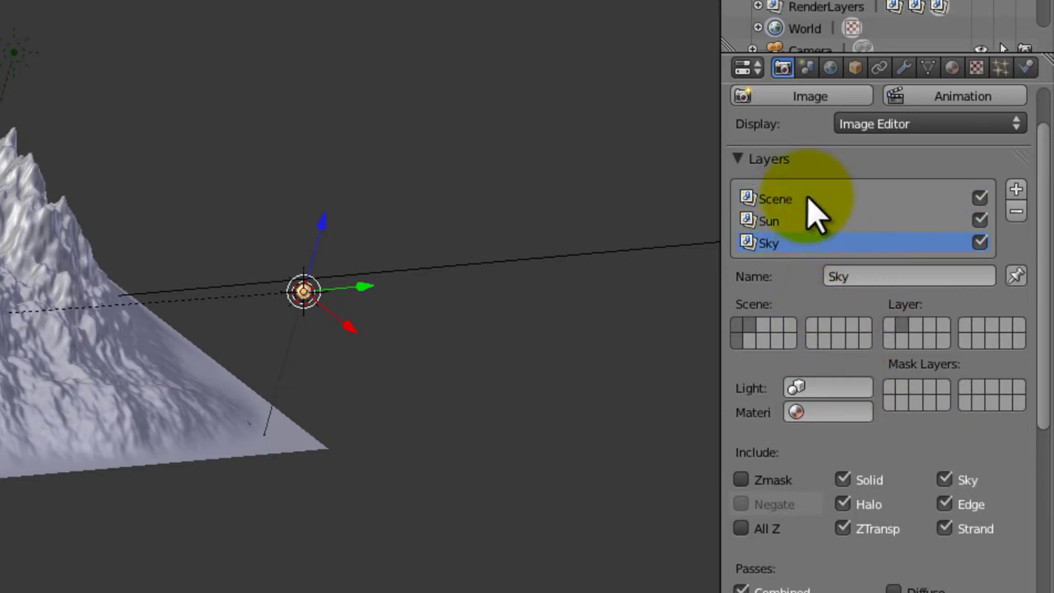
click(807, 198)
click(803, 220)
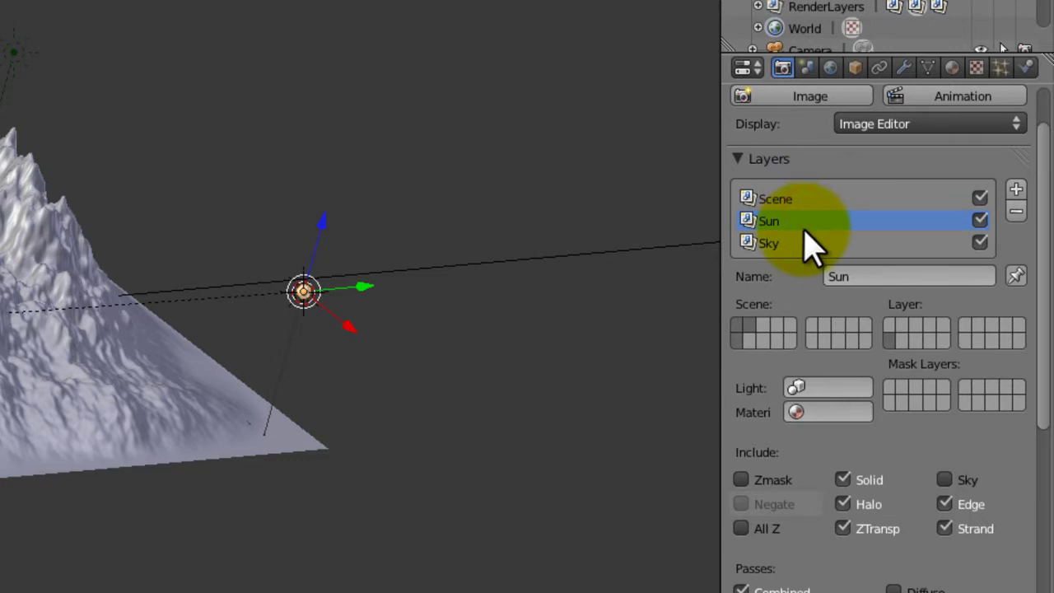
click(807, 244)
click(795, 222)
click(787, 201)
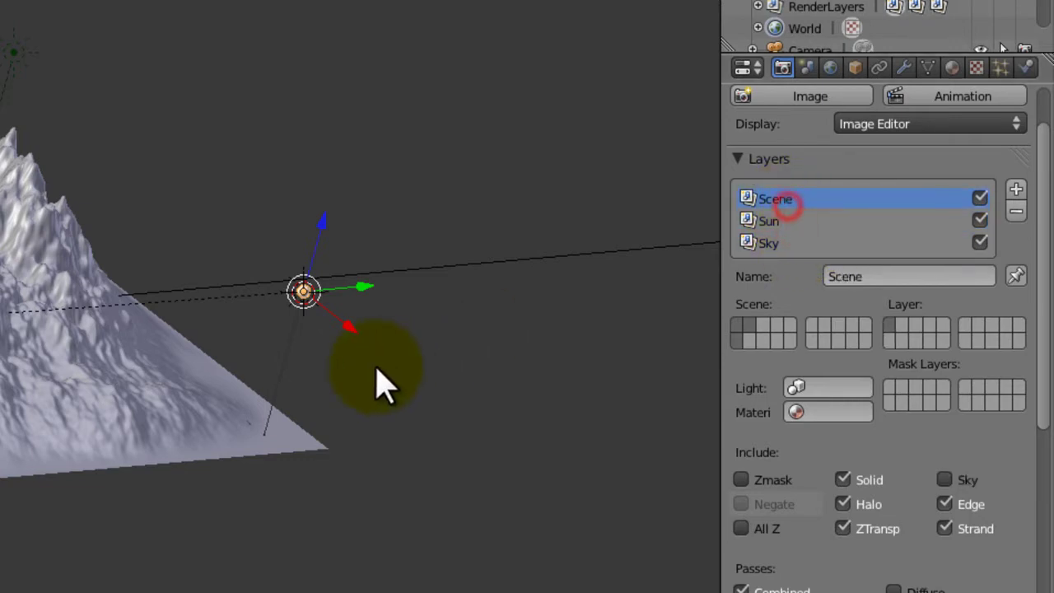
Show the scene through the camera and save the project over Part 4.blend.
key(KP_0)
key(ctrl+s)
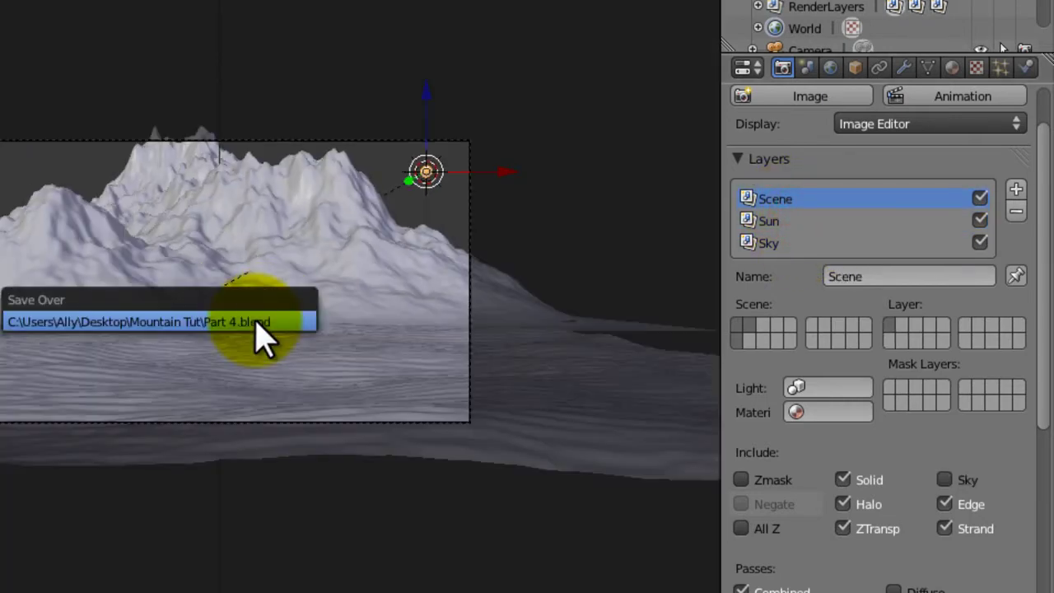
click(258, 323)
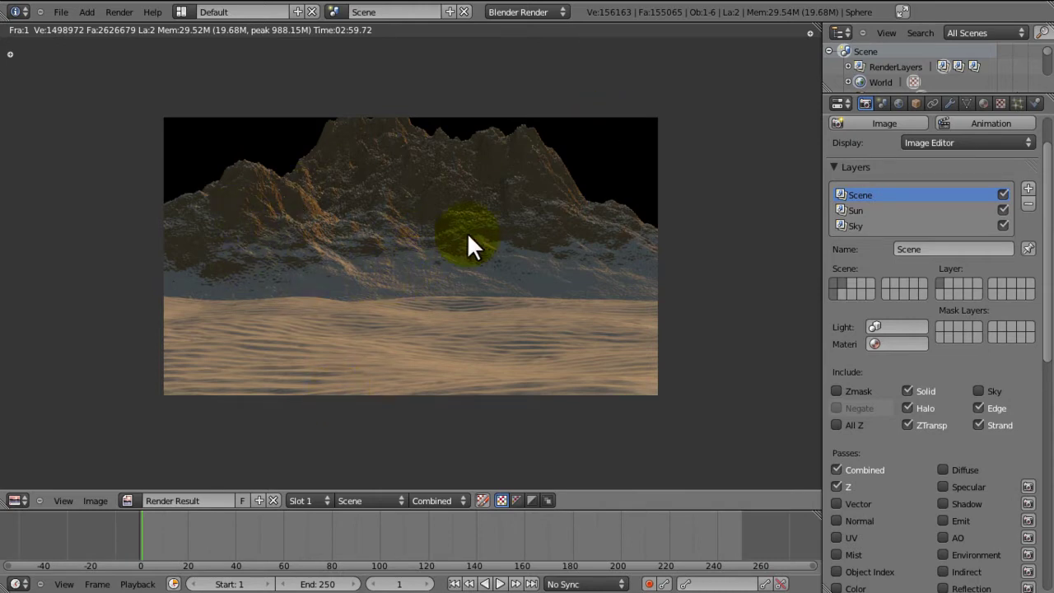
Switch to the Compositing screen layout and maximize the node editor.
key(ctrl+Left)
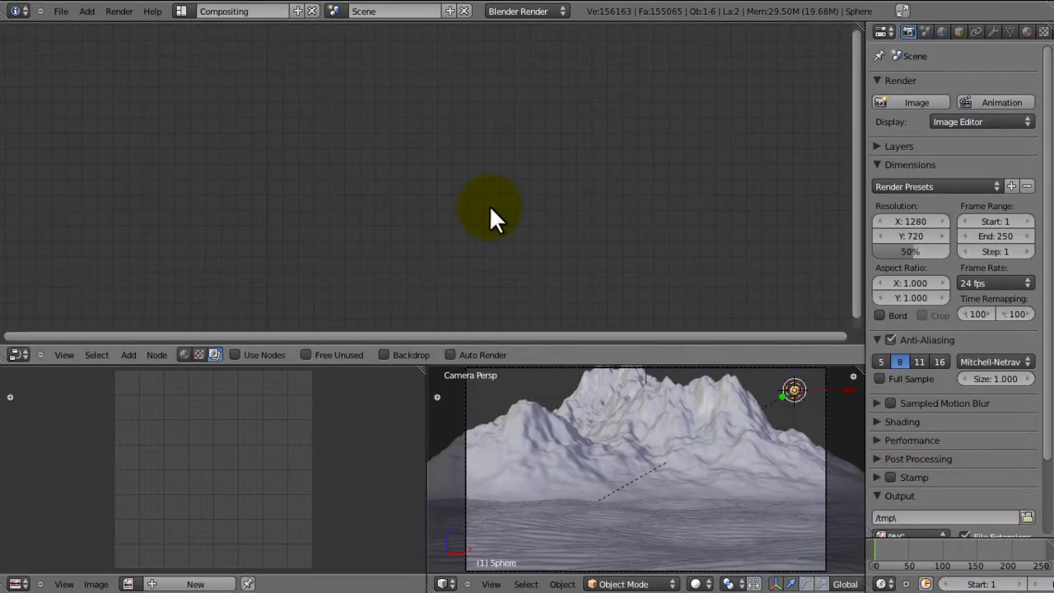
key(ctrl+Up)
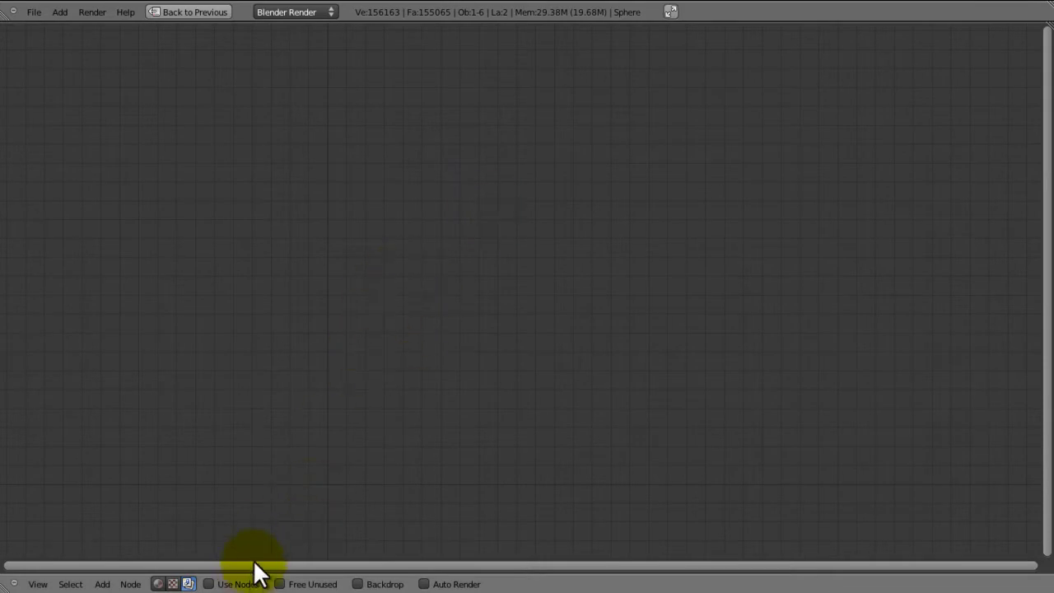
key(ctrl+Up)
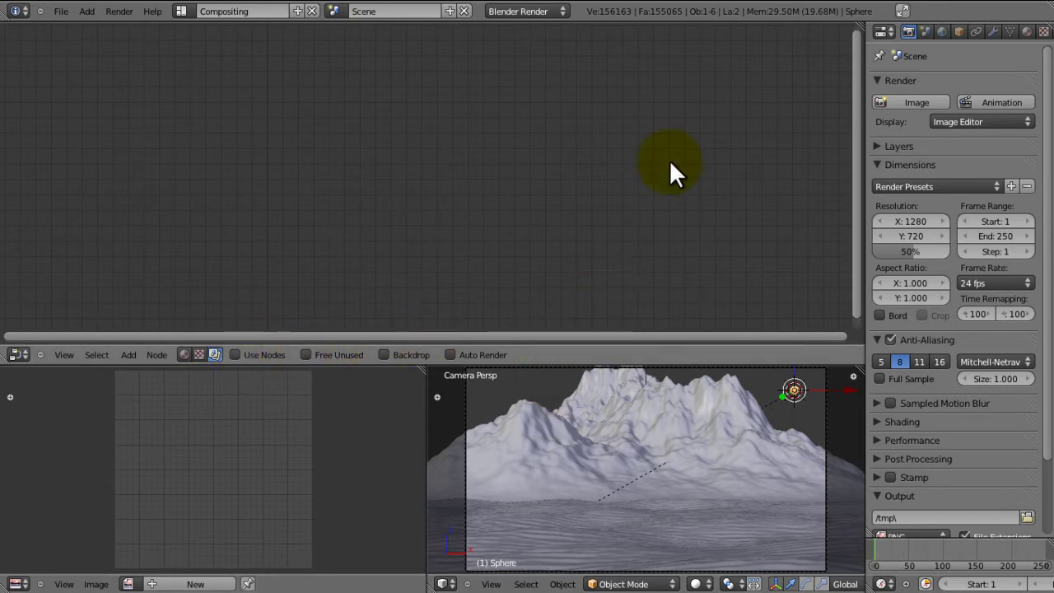
key(ctrl+Up)
Enable Use Nodes and Backdrop for compositing, and move the Composite node well away from the Render Layers node.
click(247, 583)
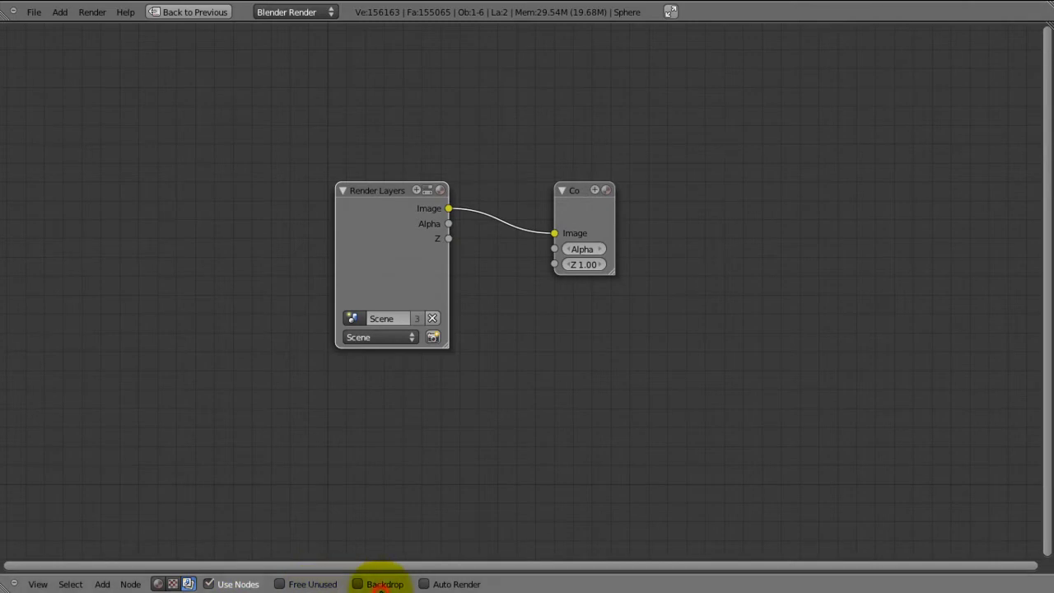
click(378, 584)
drag(620, 247, 879, 110)
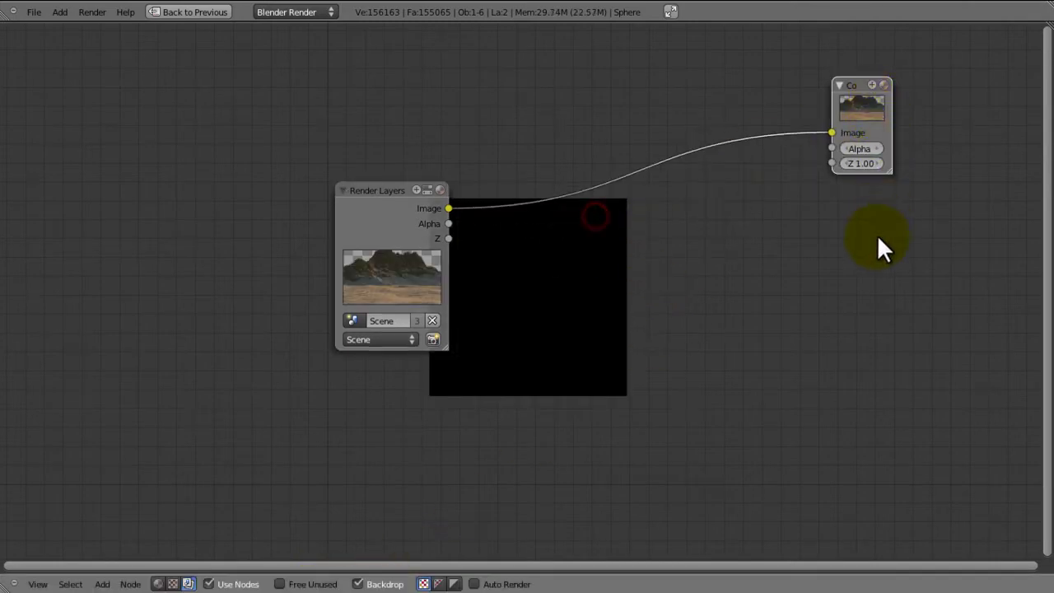
Add a Viewer node and link the Render Layers image output to it.
key(shift+a)
mouse_move(857, 253)
click(918, 269)
drag(449, 208, 920, 290)
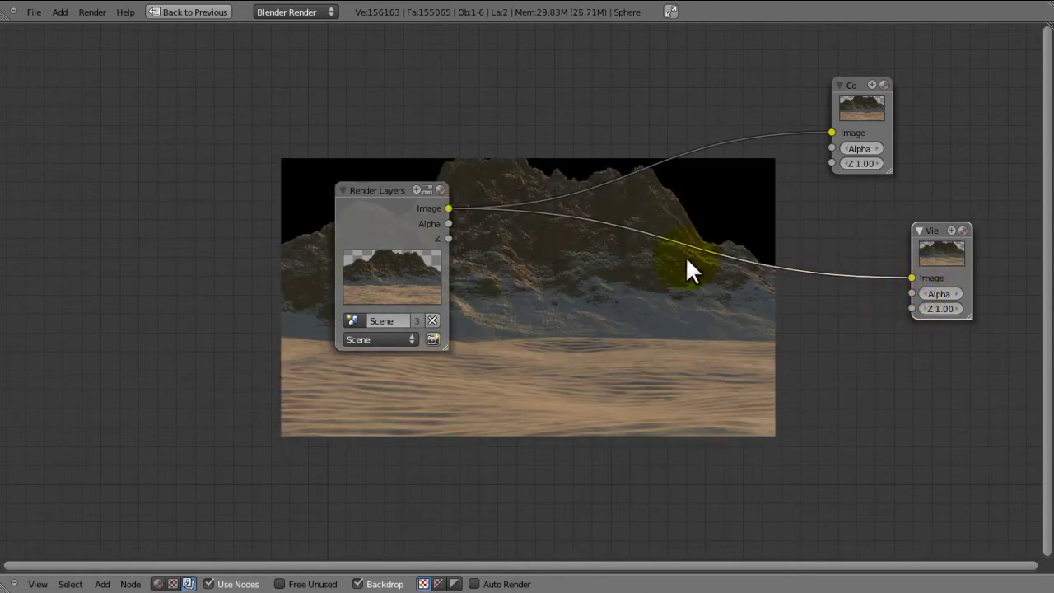
Move the Render Layers node farther from the output nodes and save the project over the existing file.
drag(389, 229, 210, 163)
key(ctrl+s)
click(483, 250)
Place the Viewer node directly beneath the Composite node and save the project over the existing file.
middle_drag(462, 260, 358, 305)
drag(807, 272, 759, 233)
key(b)
drag(781, 183, 743, 264)
key(g)
click(841, 220)
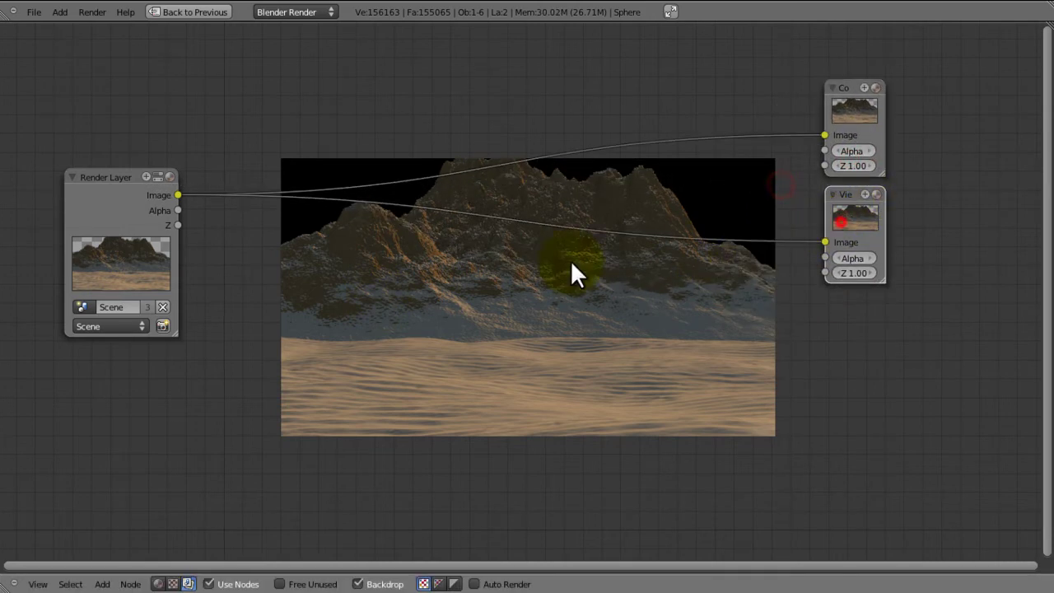
key(ctrl+s)
click(532, 270)
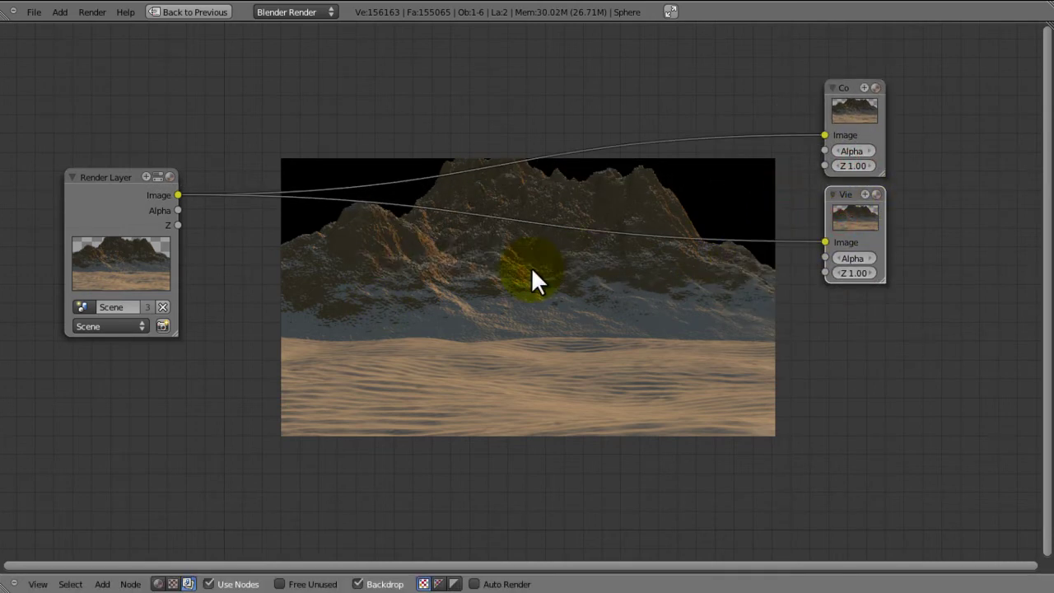
Duplicate the Render Layers node twice, stacking the copies above the original.
drag(125, 226, 76, 181)
middle_drag(198, 174, 289, 280)
drag(206, 289, 258, 377)
key(shift+d)
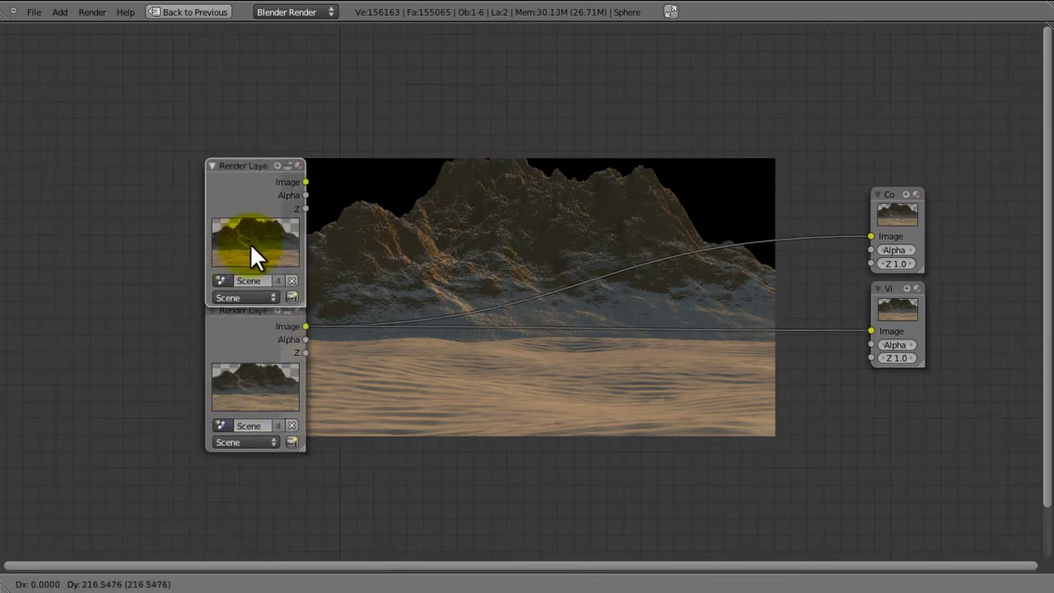
click(248, 243)
key(shift+d)
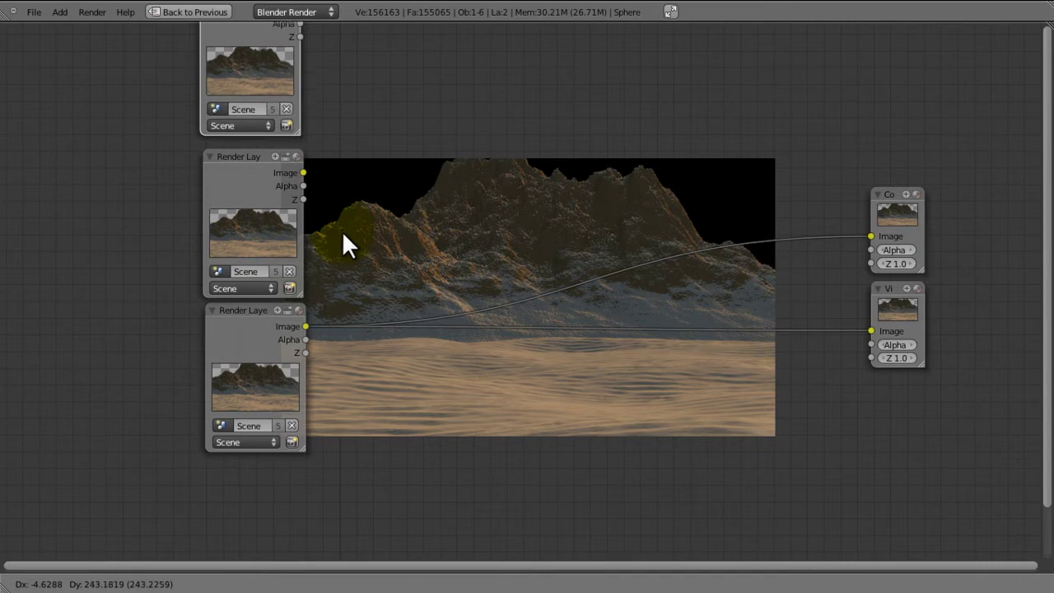
click(344, 237)
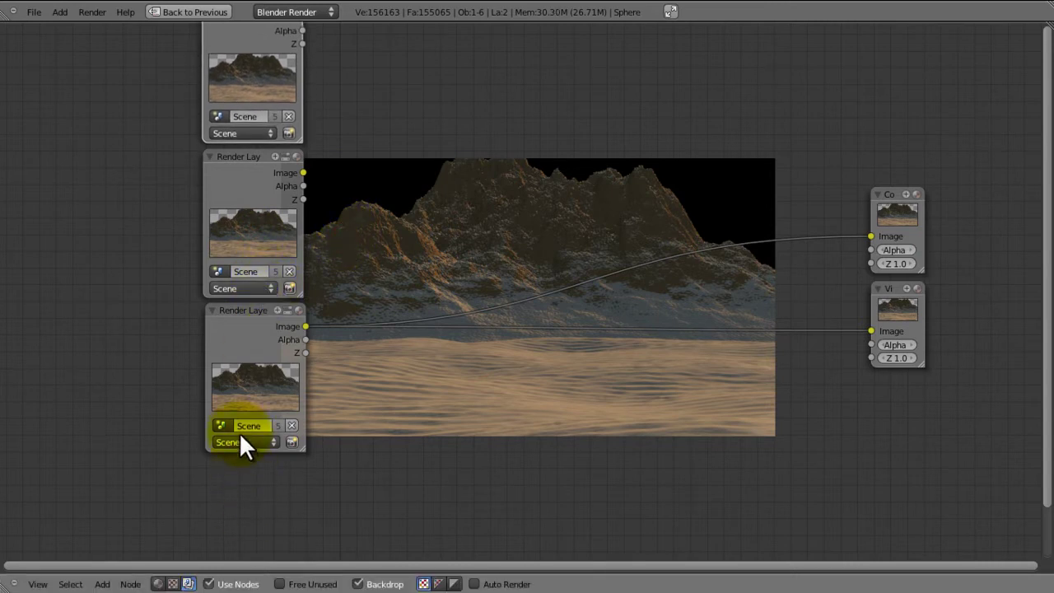
Set the middle Render Layers node to Sun and the uppermost to Sky, and save the project.
click(251, 286)
click(252, 254)
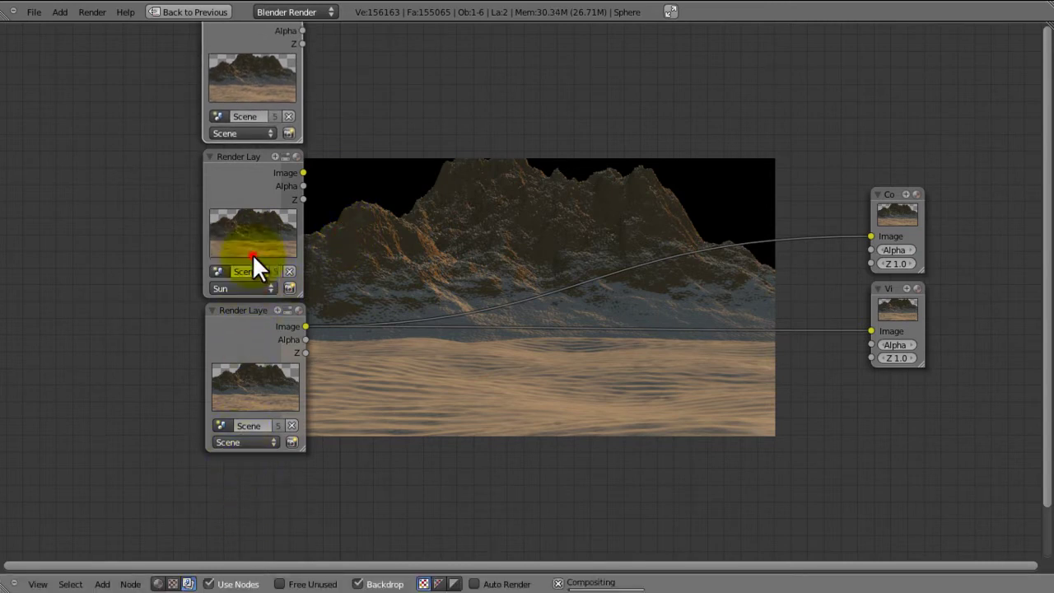
click(242, 132)
click(233, 92)
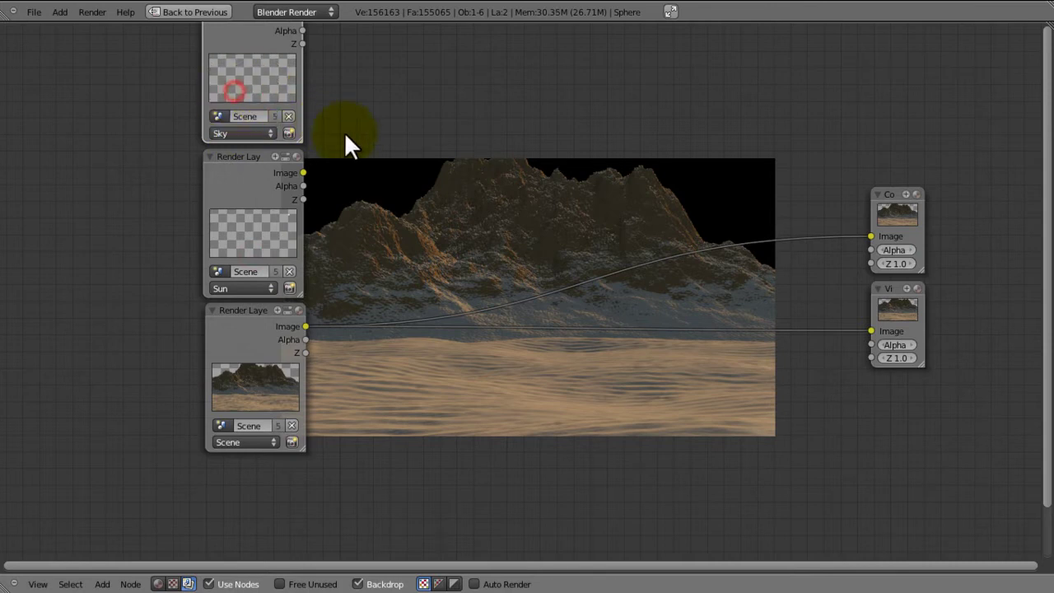
key(ctrl+s)
click(398, 174)
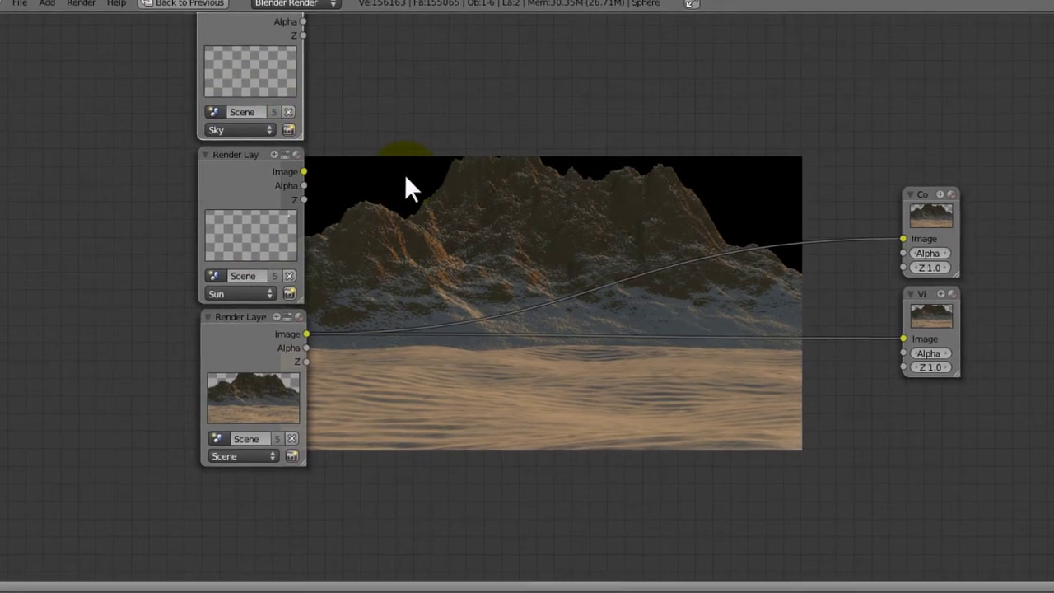
middle_drag(404, 174, 455, 278)
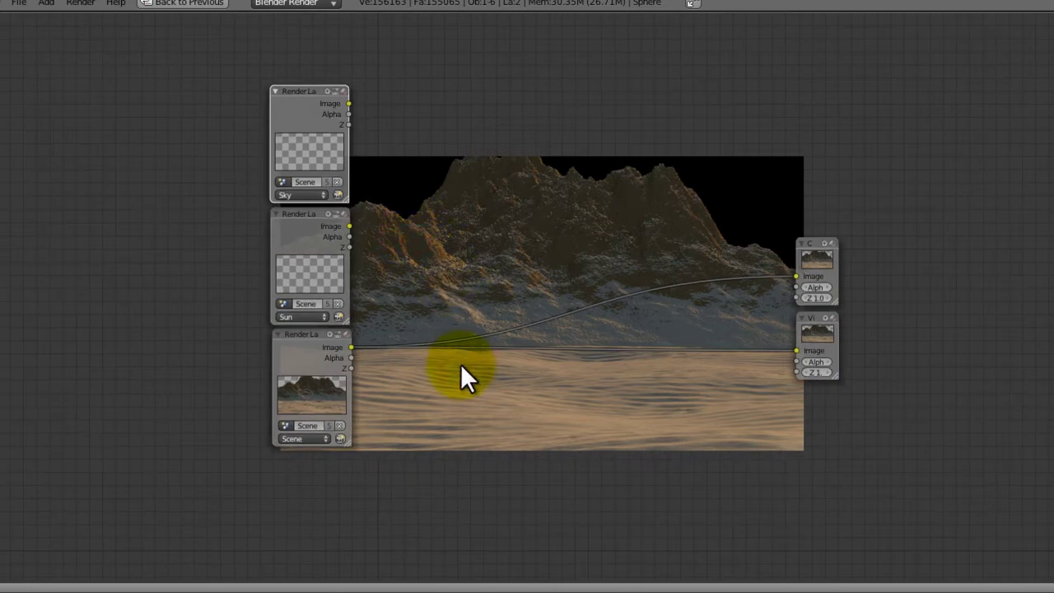
Add a Mix node between the render layers and the output nodes, and detach the Sky link from its first image input.
middle_drag(555, 211, 491, 164)
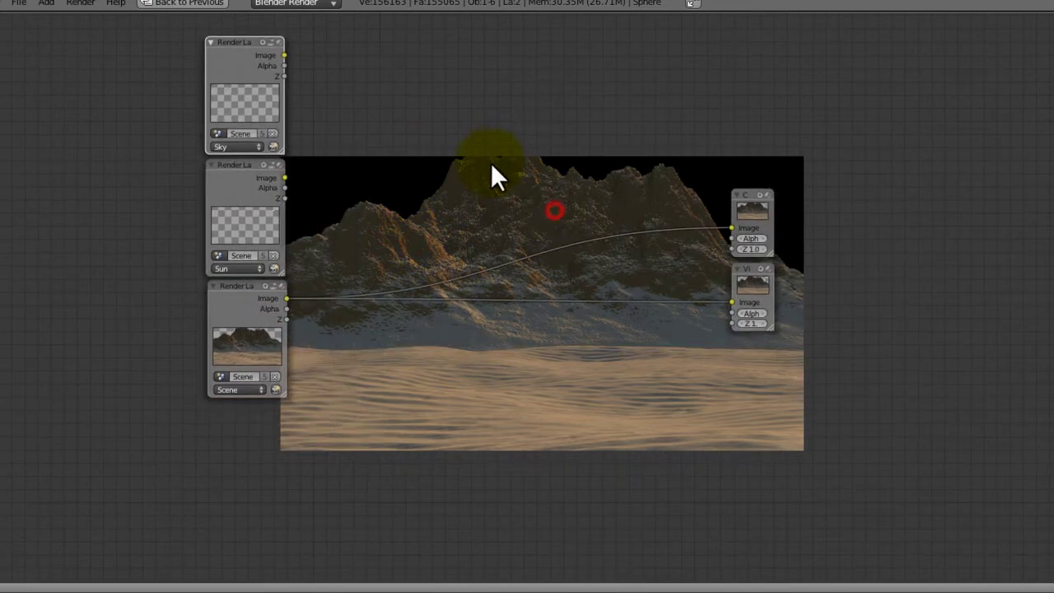
key(shift+a)
mouse_move(383, 305)
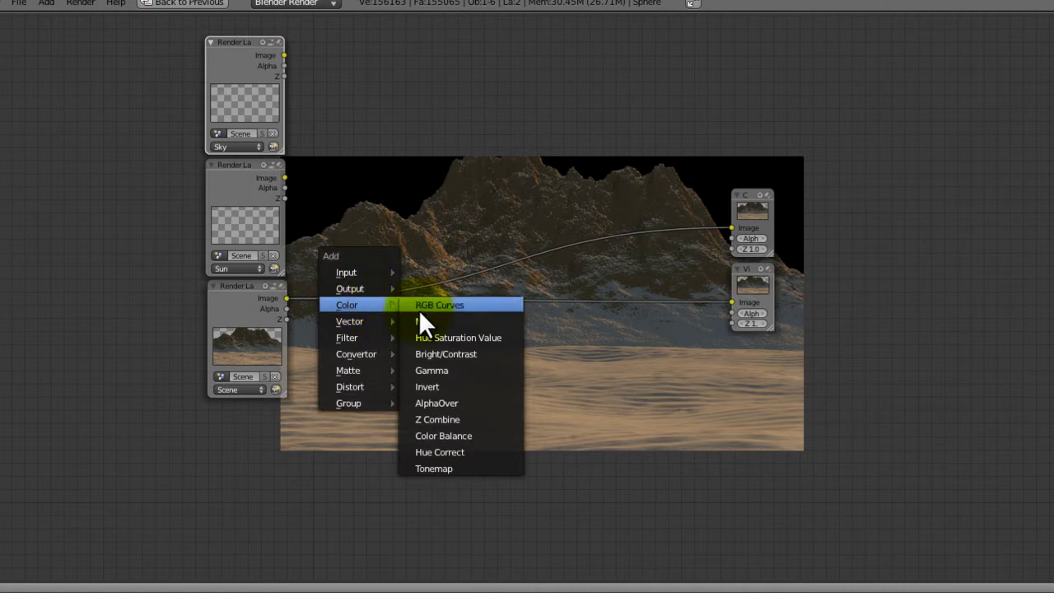
click(436, 322)
click(455, 353)
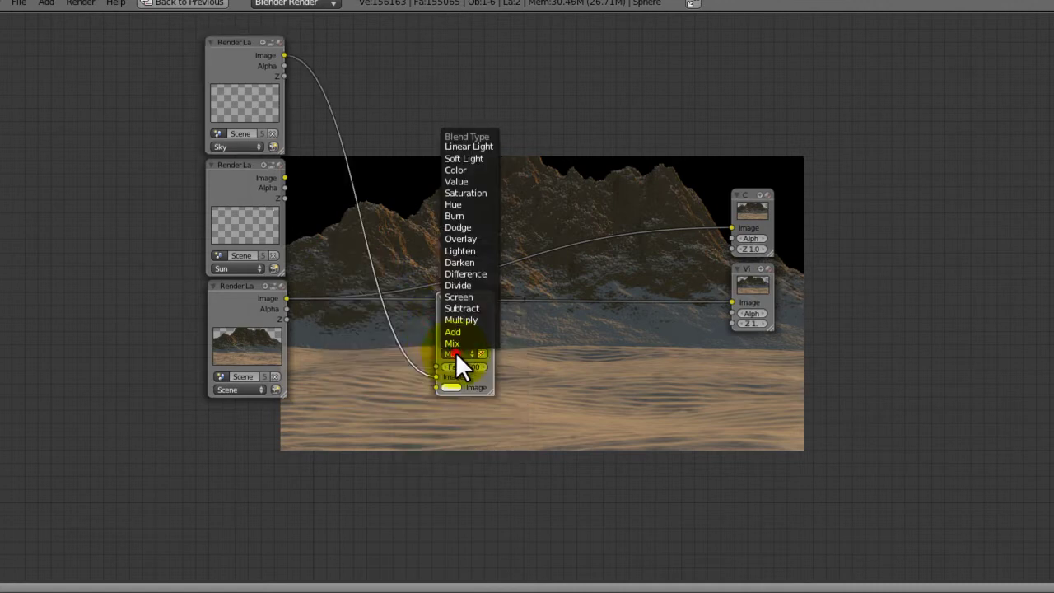
click(284, 53)
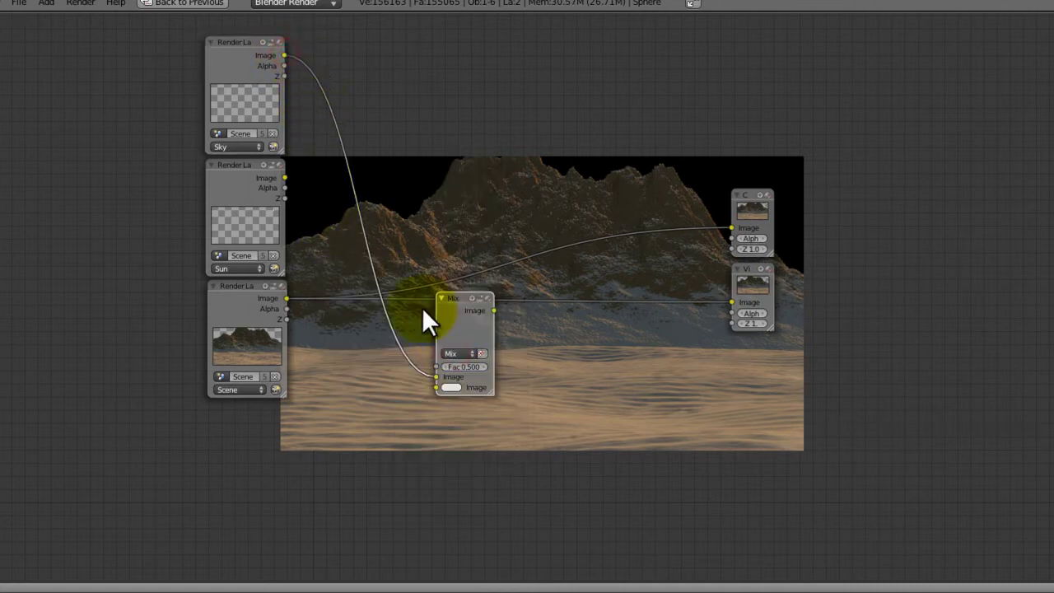
drag(436, 376, 412, 370)
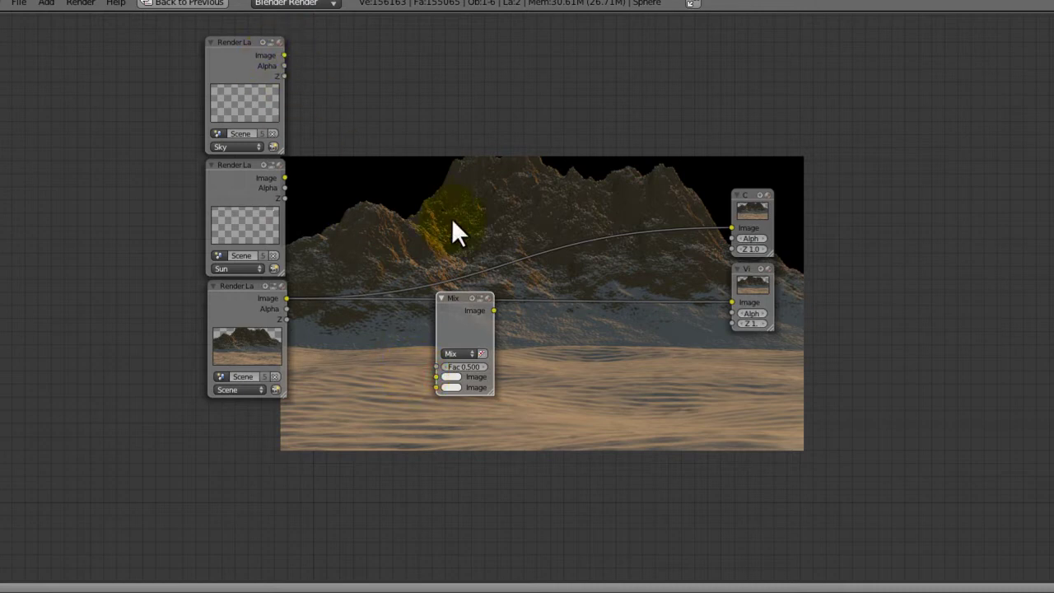
drag(474, 335, 434, 277)
click(432, 312)
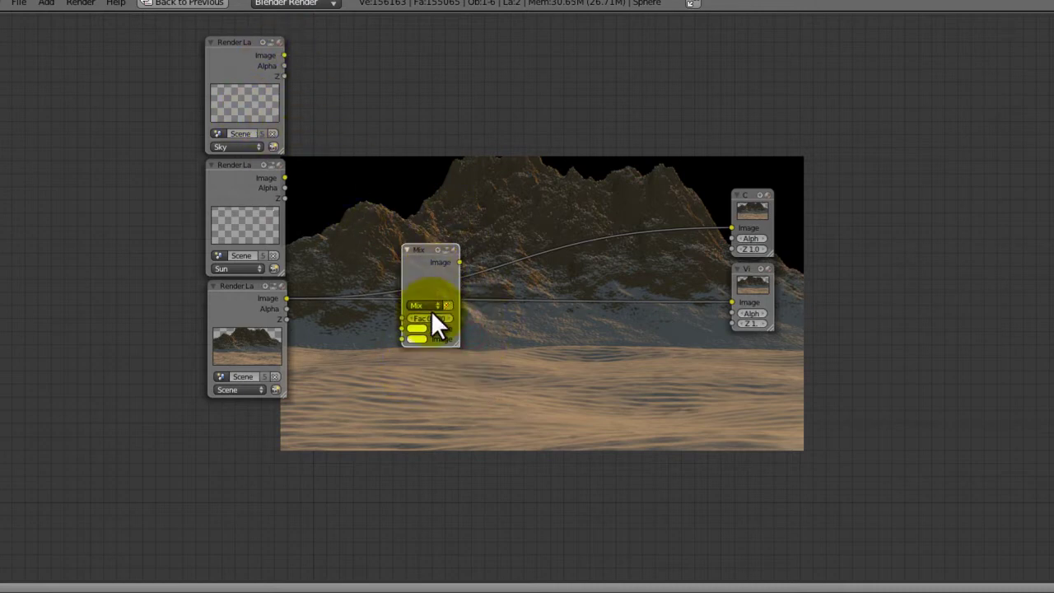
Connect the Sky image to the Mix node's first image input and the Scene image to its second.
click(282, 43)
drag(327, 71, 398, 327)
scroll(337, 336, up, 2)
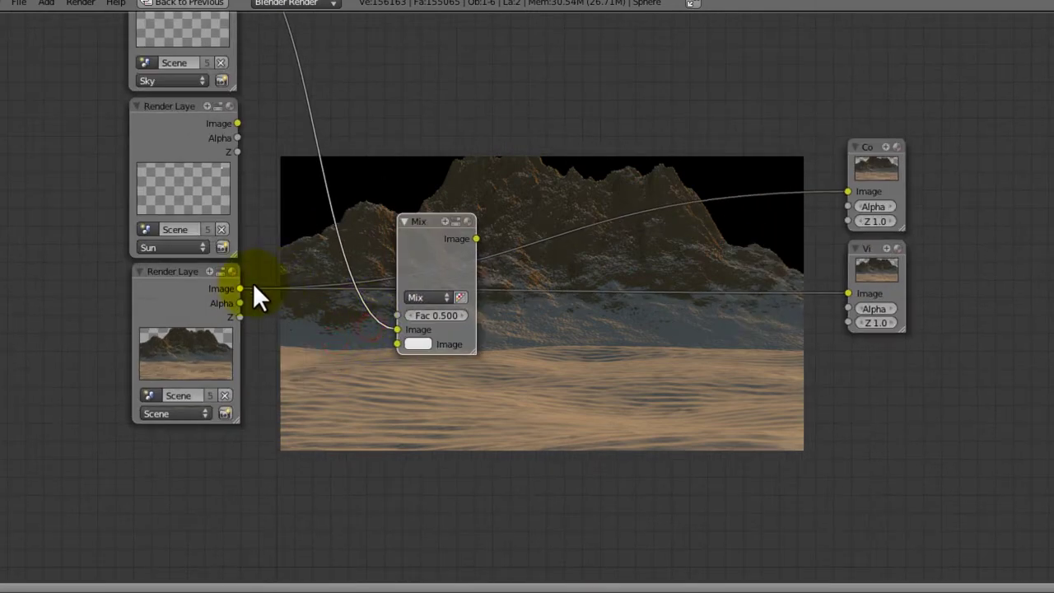
drag(240, 289, 398, 346)
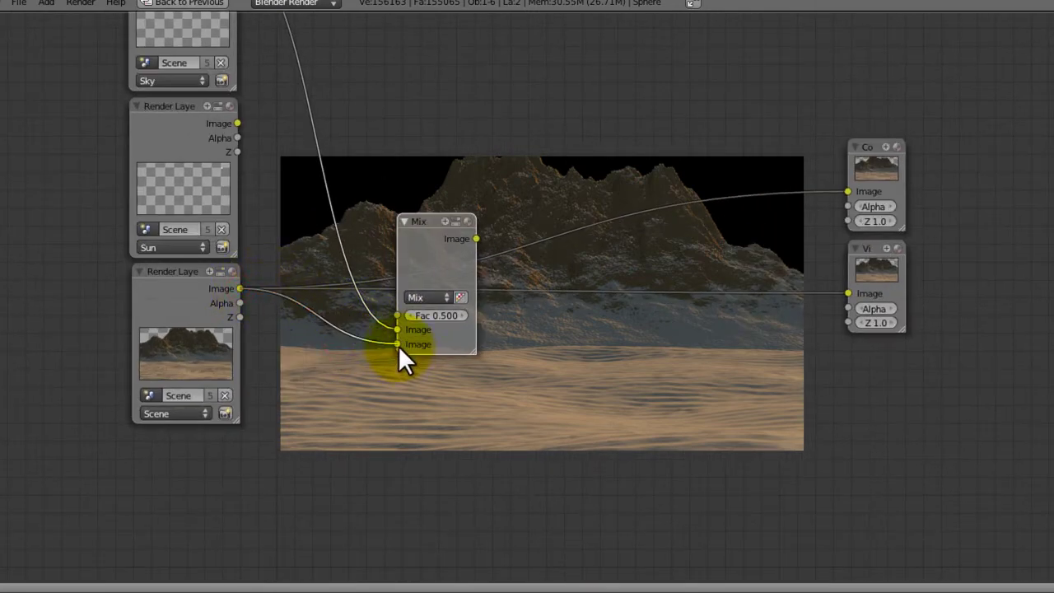
middle_drag(263, 103, 274, 162)
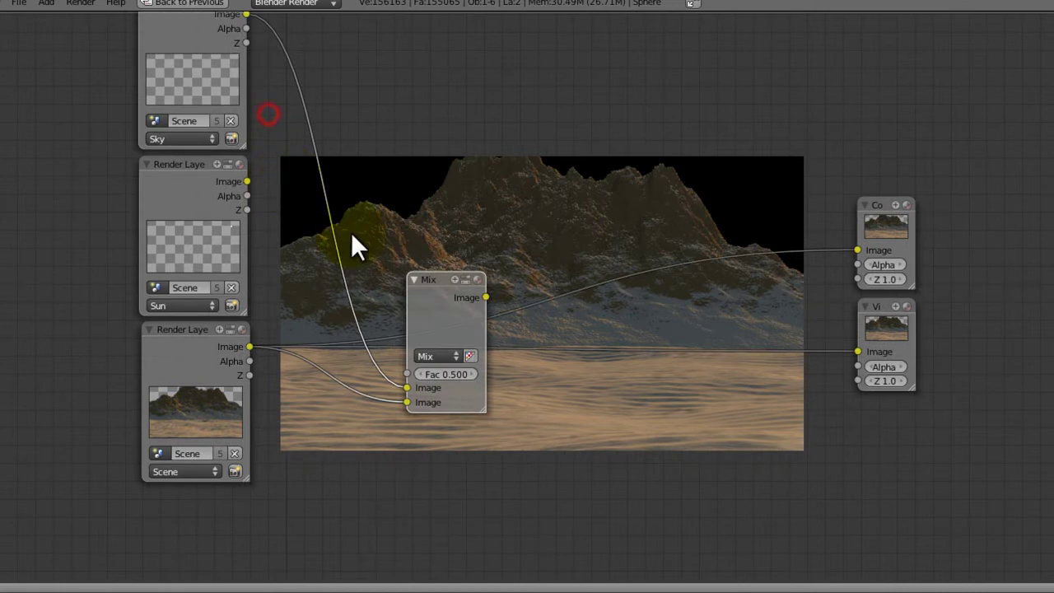
Move the Sun Render Layers node out of the way and place the Sky node directly above the Scene node.
drag(193, 228, 60, 180)
middle_drag(80, 186, 150, 374)
drag(243, 201, 258, 439)
drag(120, 378, 262, 48)
mouse_move(270, 408)
mouse_down()
mouse_move(267, 397)
mouse_move(281, 400)
mouse_up()
middle_drag(353, 365, 328, 155)
click(443, 323)
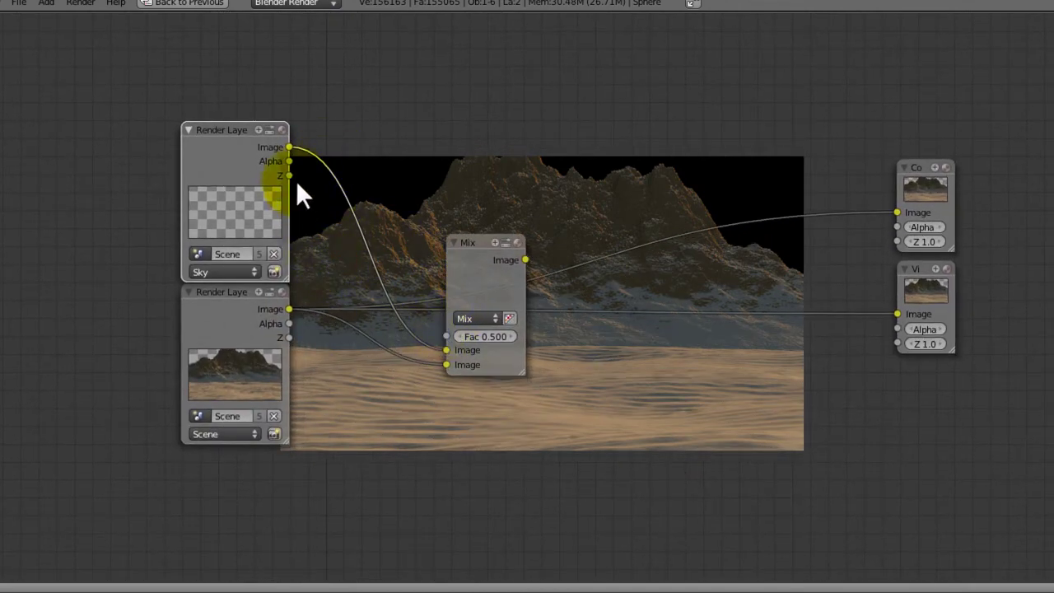
Connect the Scene layer's alpha to the Mix node's factor and the Mix output to the Viewer.
drag(289, 323, 447, 335)
drag(524, 260, 898, 314)
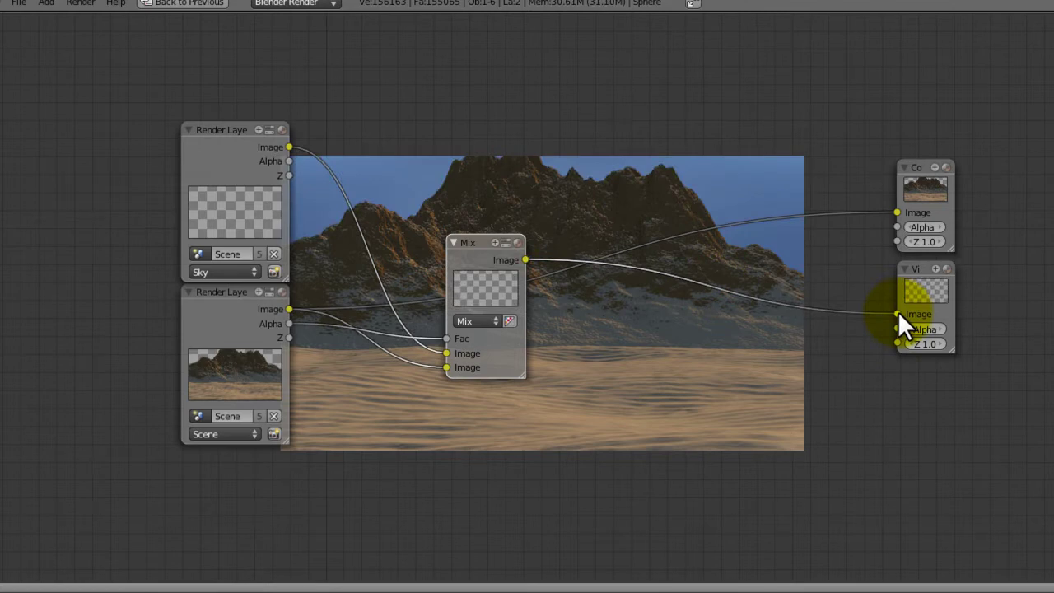
middle_drag(651, 320, 453, 273)
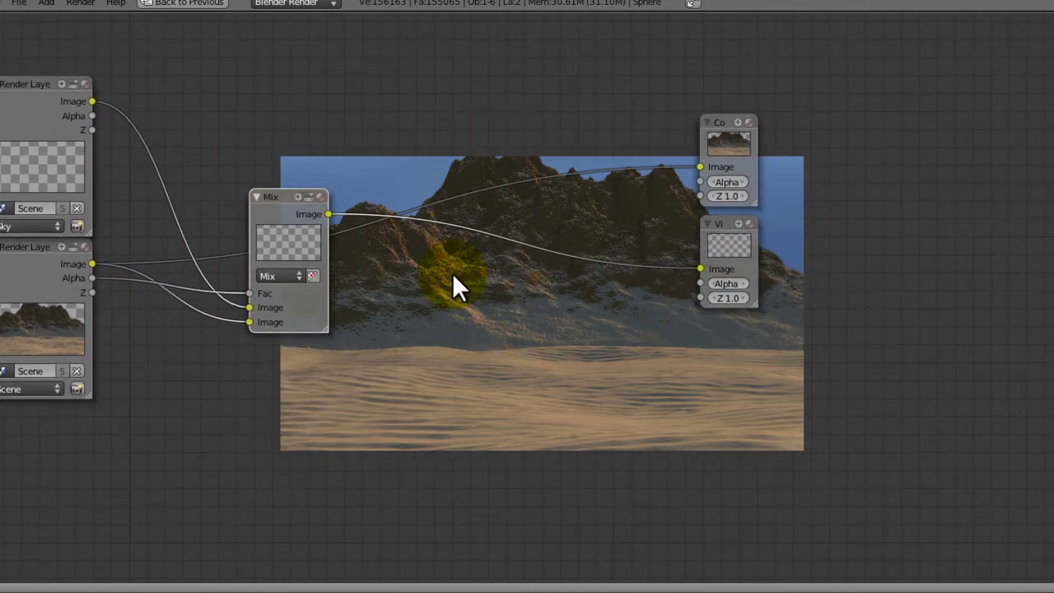
Position the Sun Render Layers node above the Sky node and save the project over the existing file.
middle_drag(467, 186, 423, 332)
click(296, 106)
drag(294, 114, 295, 140)
middle_drag(298, 152, 497, 306)
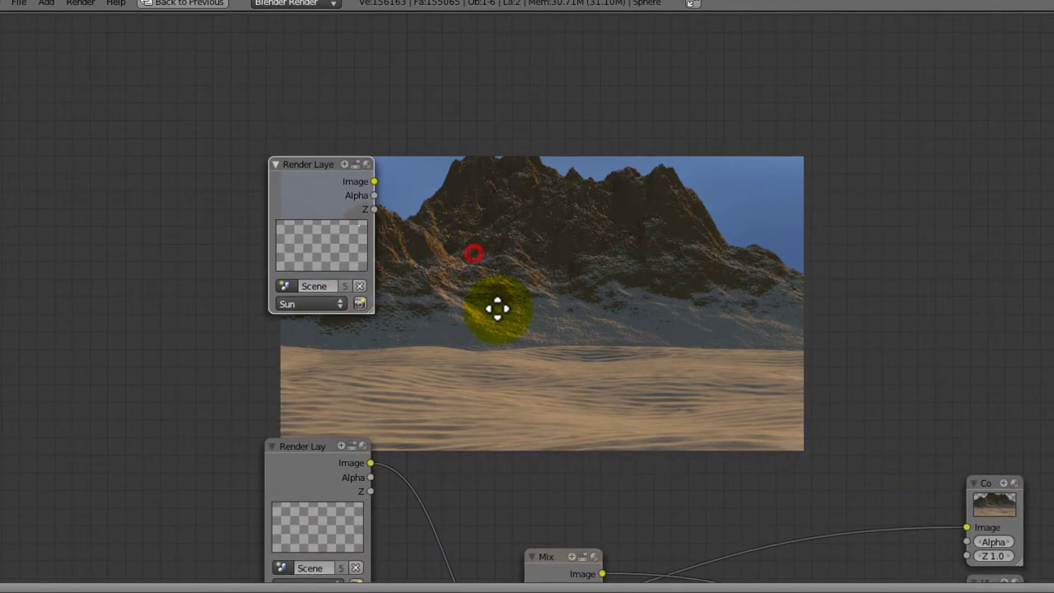
key(ctrl+s)
click(424, 275)
Duplicate the Viewer node up to the level of the Sun layer and connect the Sun image to the copy.
middle_drag(423, 275, 353, 243)
ctrl+middle_drag(494, 311, 721, 427)
drag(768, 443, 743, 210)
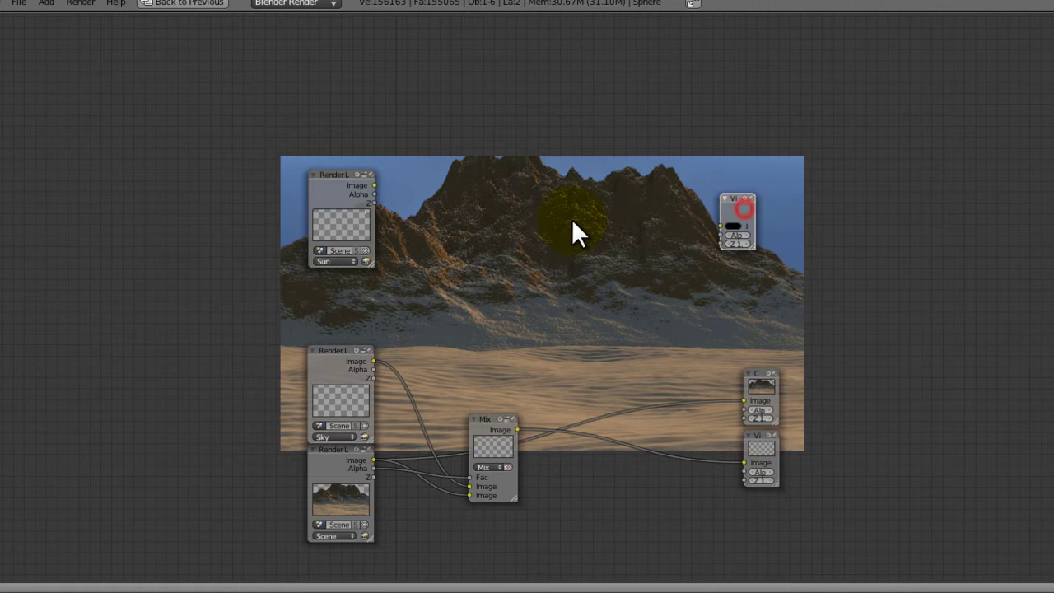
drag(375, 185, 762, 195)
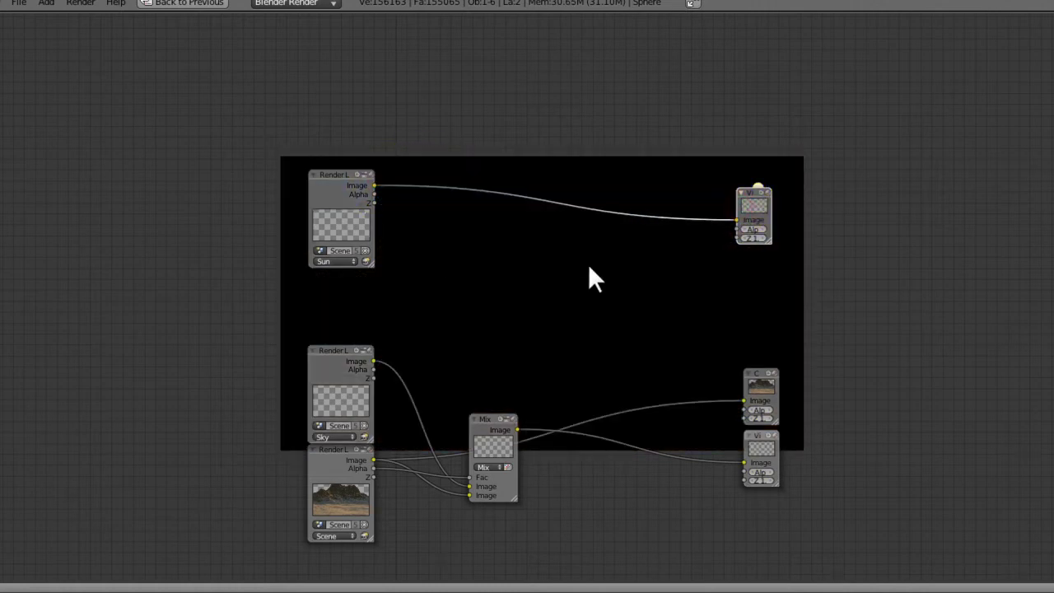
Add a Blur node with the Fast Gaussian filter between the Sun layer and the upper Viewer.
scroll(593, 272, up, 4)
key(shift+a)
mouse_move(652, 155)
mouse_move(639, 188)
click(701, 206)
click(744, 257)
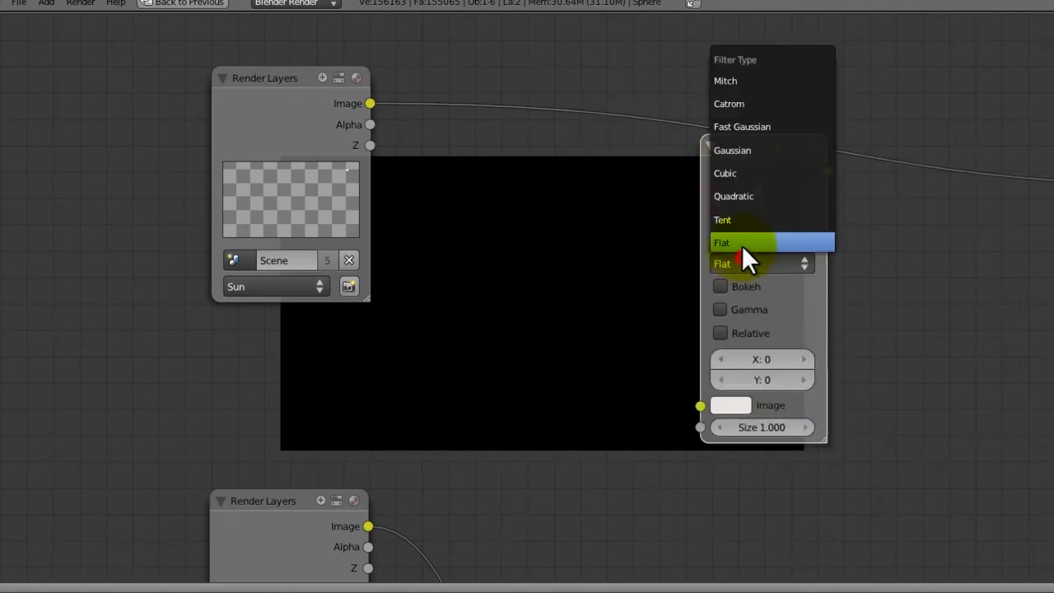
click(733, 128)
drag(754, 235, 614, 239)
Route the Sun image through the Blur node into the upper Viewer.
drag(370, 104, 564, 367)
middle_drag(799, 360, 606, 395)
drag(498, 204, 1051, 215)
Set the Blur node's X and Y values to 150.
click(443, 350)
text(150)
key(Tab)
text(150)
key(Return)
Duplicate the Blur node, place the copy above the original, and feed the Sun image into it.
mouse_move(674, 230)
middle_down()
mouse_move(453, 176)
mouse_move(534, 163)
middle_up()
drag(301, 189, 285, 308)
key(shift+d)
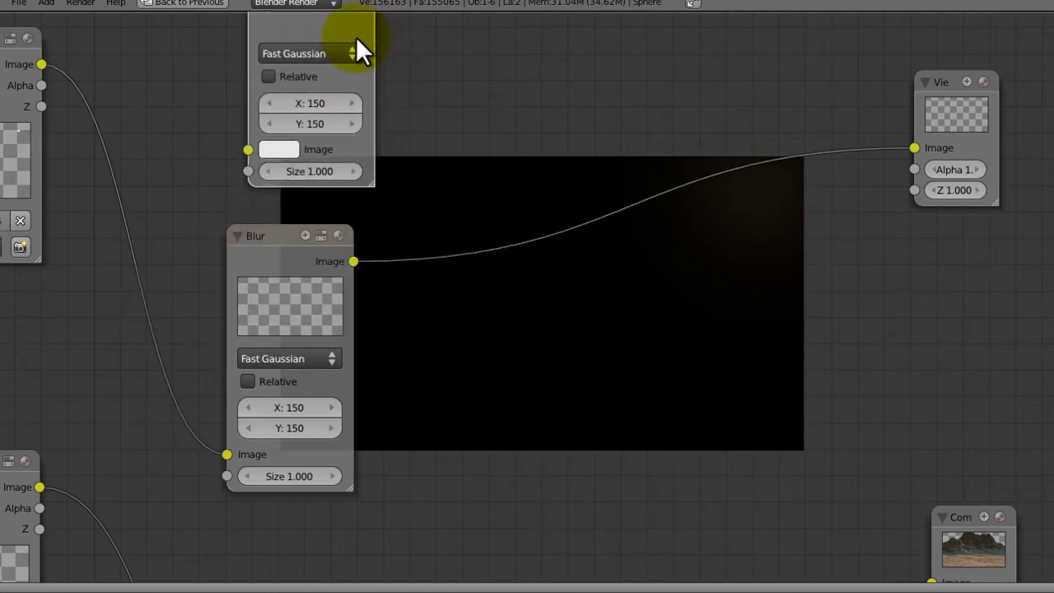
click(338, 65)
drag(44, 67, 247, 156)
Set the upper Blur node's X and Y to 30 and connect its output to the upper Viewer.
click(281, 136)
text(30)
key(Return)
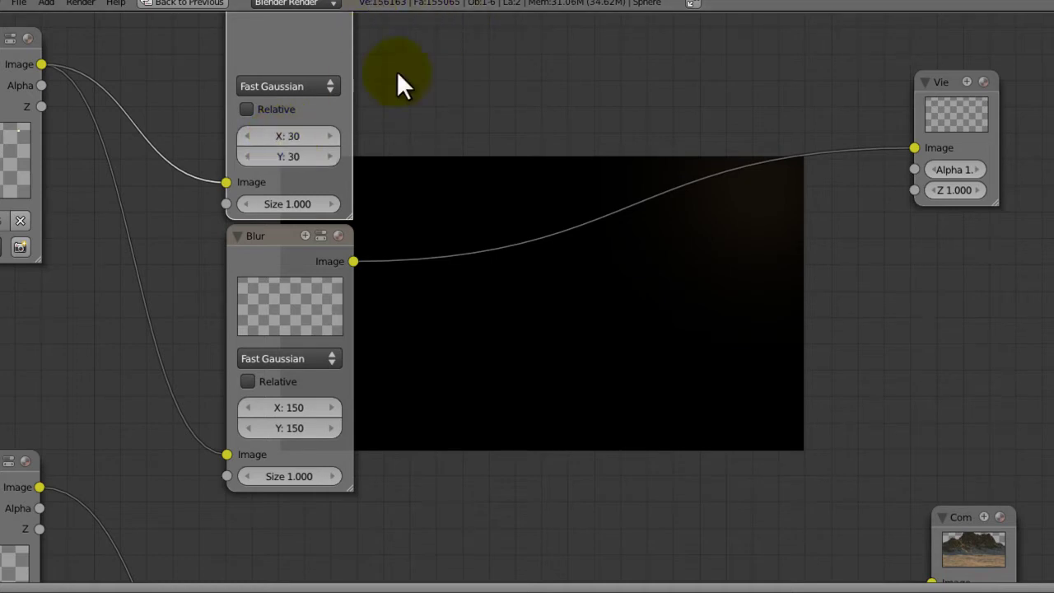
middle_drag(397, 71, 378, 137)
drag(345, 48, 898, 204)
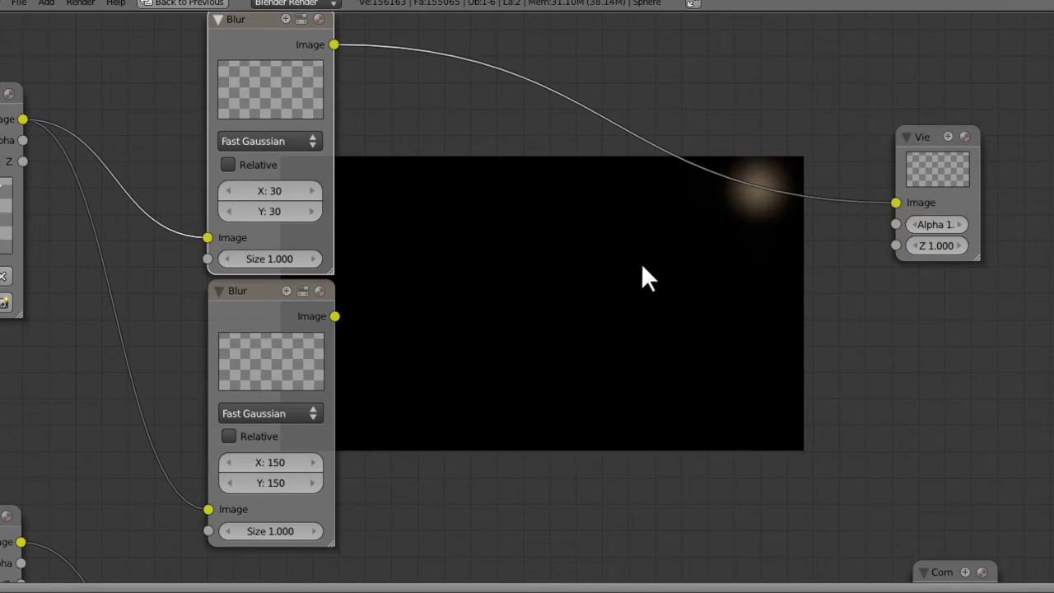
Add a Mix node between the Blur nodes and the upper Viewer, with blend type Add and a factor of 1.
key(shift+a)
mouse_move(554, 229)
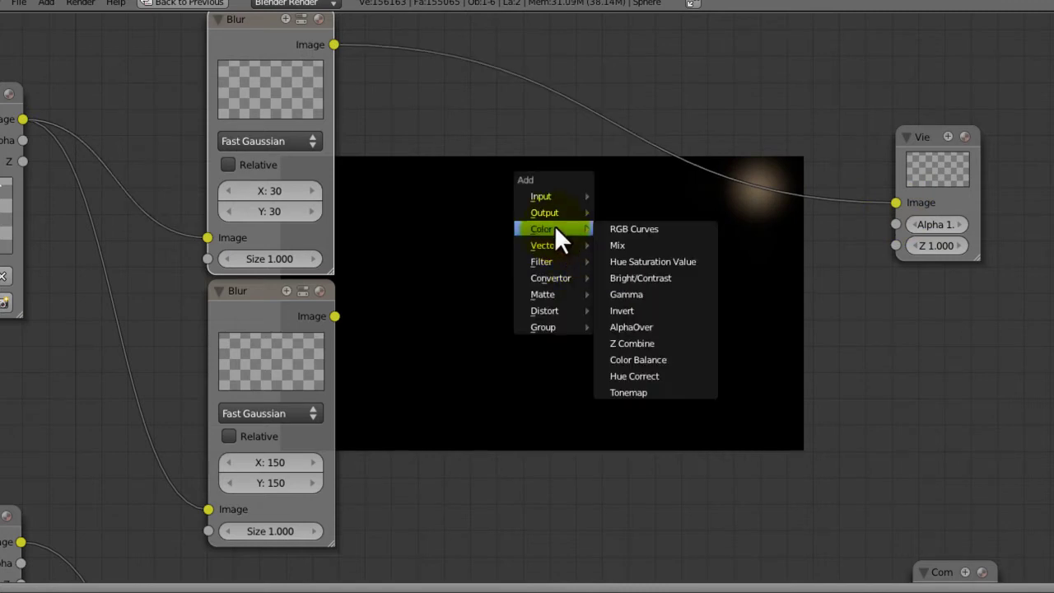
click(611, 247)
click(640, 301)
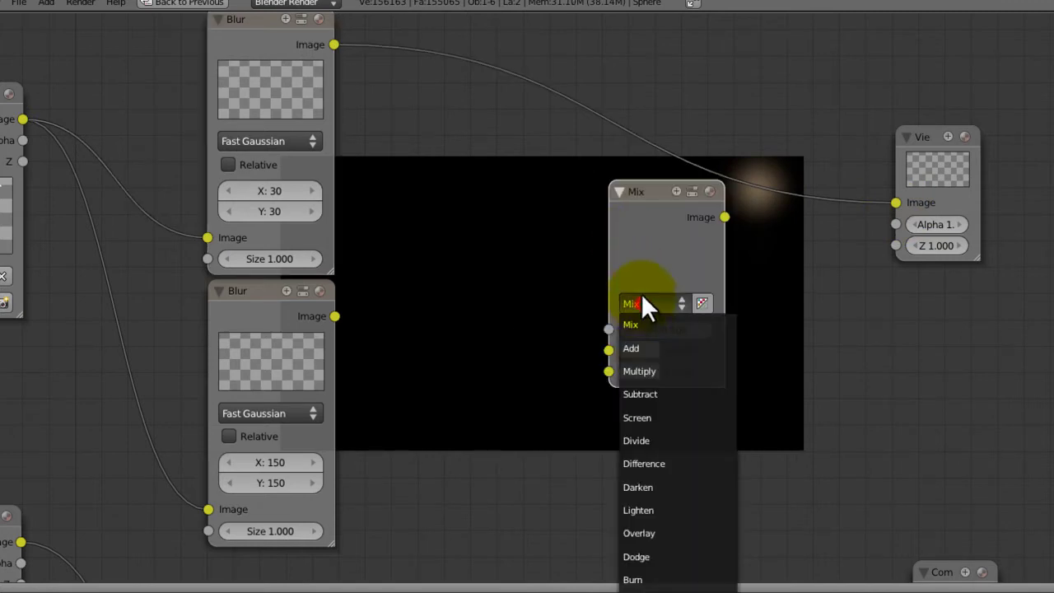
click(640, 346)
drag(628, 224, 630, 224)
ctrl+middle_drag(532, 219, 542, 238)
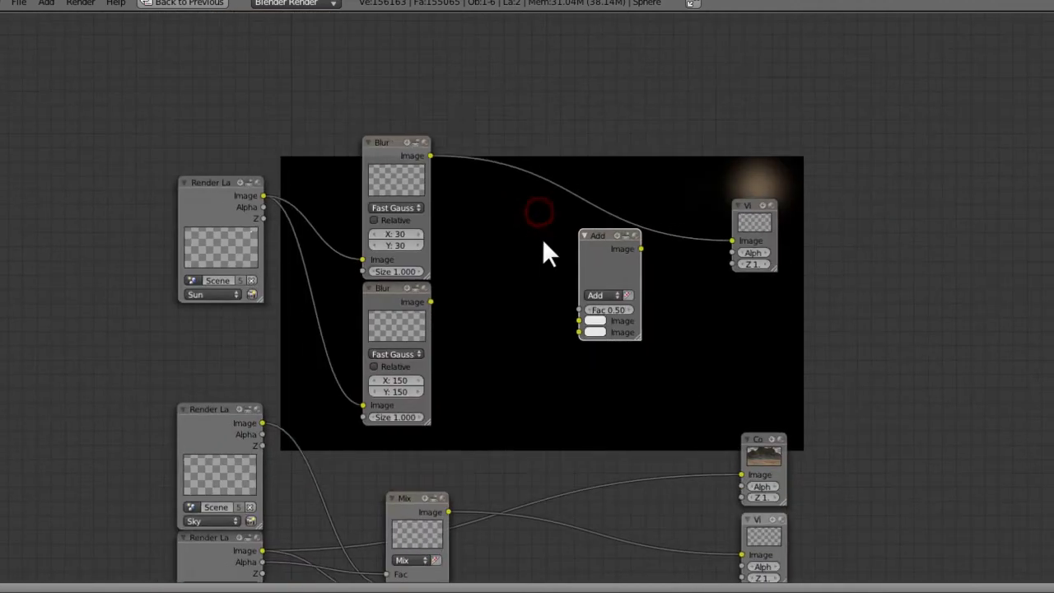
click(612, 308)
text(1)
key(Return)
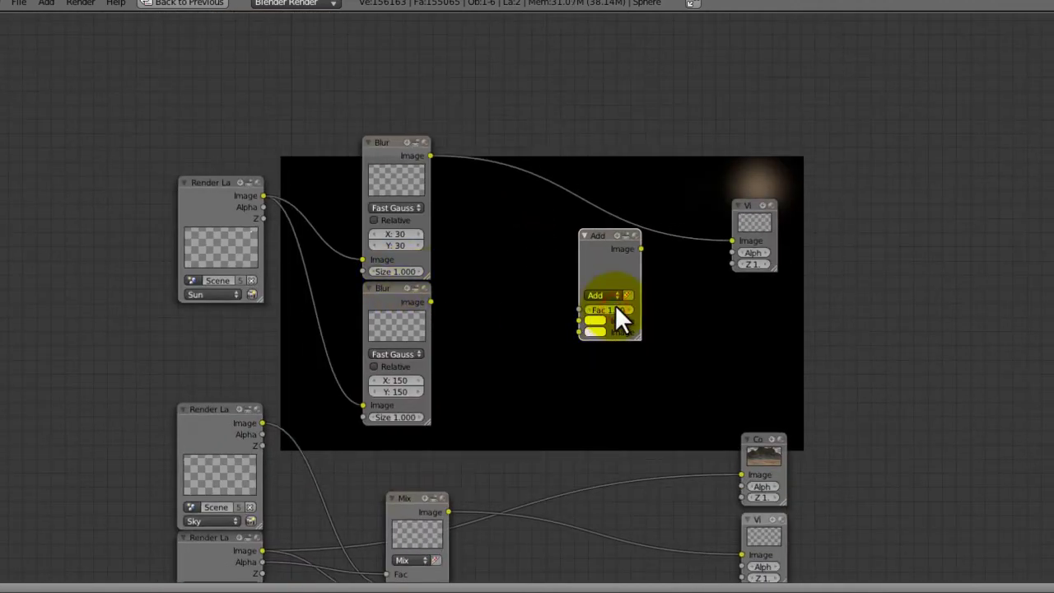
Combine both Blur outputs through the Add node into the upper Viewer and save the project.
drag(442, 321, 578, 332)
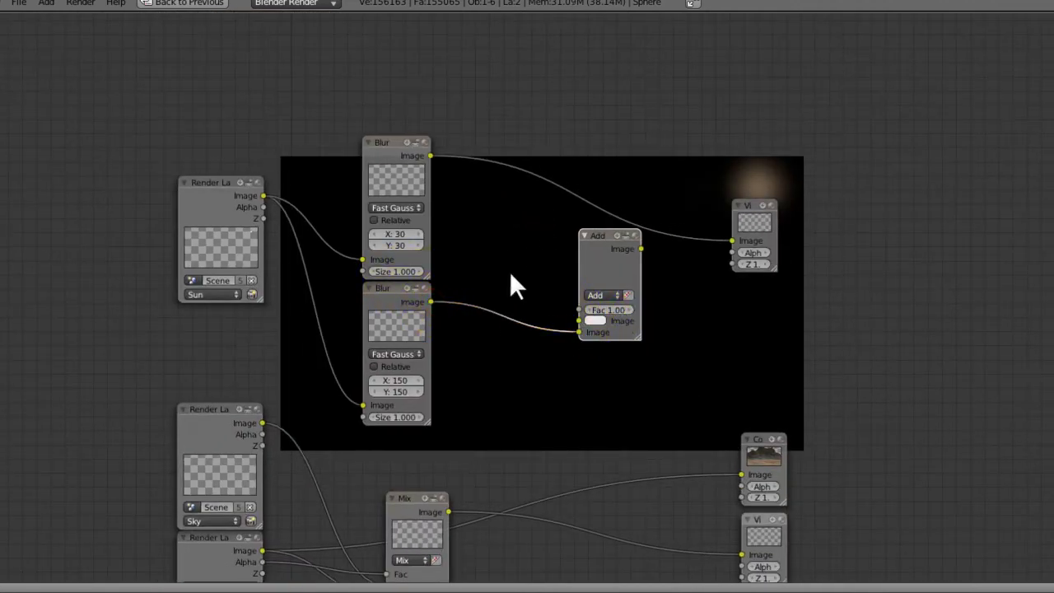
mouse_move(431, 162)
right_down()
mouse_move(535, 255)
mouse_move(431, 158)
right_up()
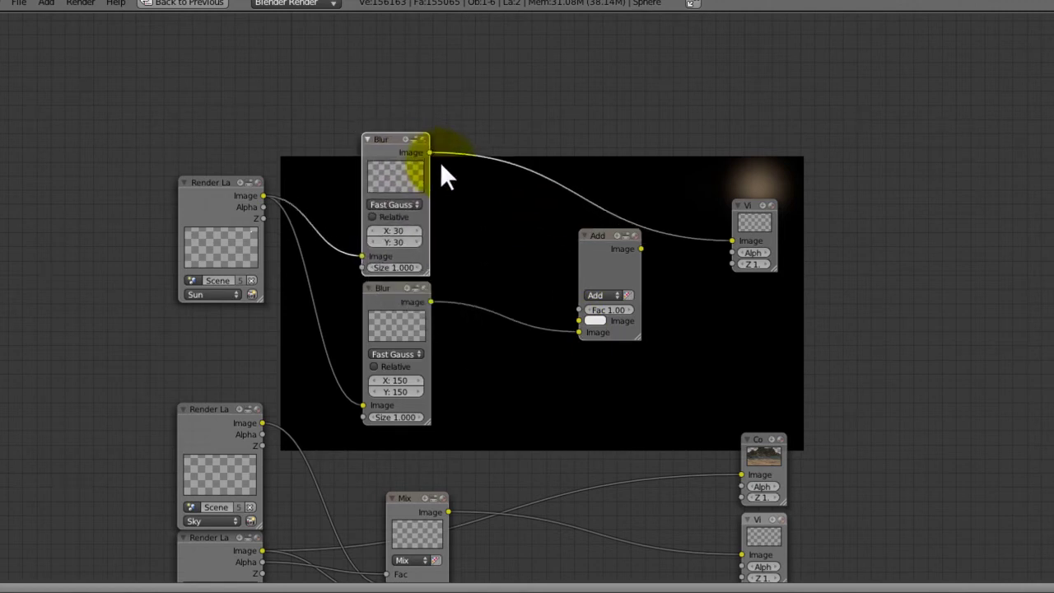
drag(430, 154, 578, 320)
drag(641, 249, 737, 241)
middle_drag(682, 219, 355, 256)
key(ctrl+s)
click(421, 332)
Move the Sky and Scene layers with their Mix, Composite and Viewer nodes farther below the Sun nodes.
middle_drag(421, 332, 609, 245)
drag(539, 159, 572, 305)
middle_drag(468, 395, 544, 351)
scroll(544, 351, down, 3)
scroll(534, 368, up, 3)
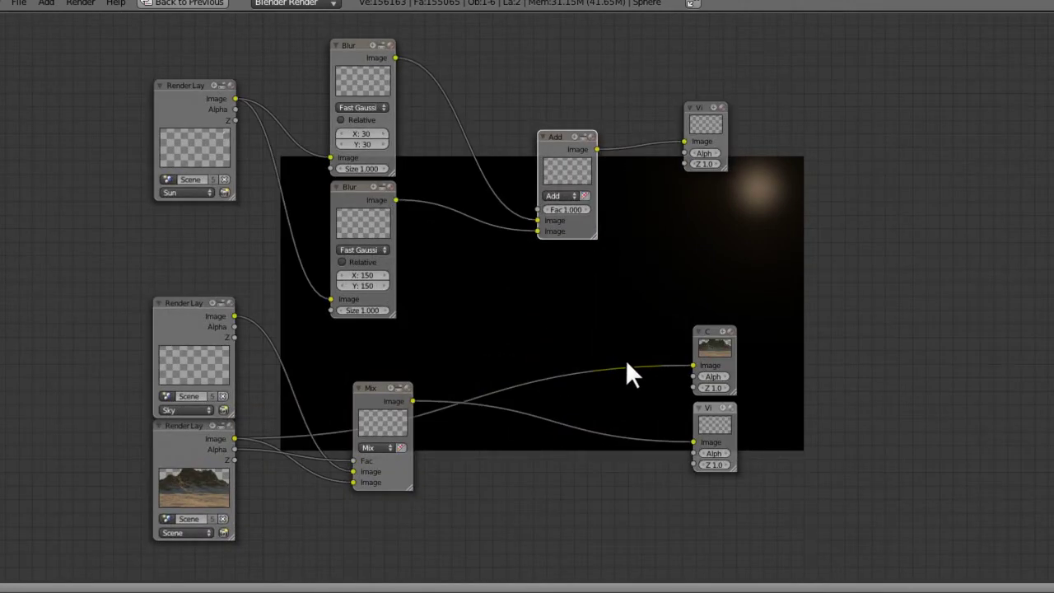
scroll(626, 360, down, 3)
key(b)
drag(679, 331, 366, 445)
key(g)
click(580, 445)
key(a)
key(a)
Move the two Blur nodes and the Add node higher to free space beside the Sun layer.
click(498, 243)
key(a)
key(b)
drag(485, 336, 448, 187)
key(g)
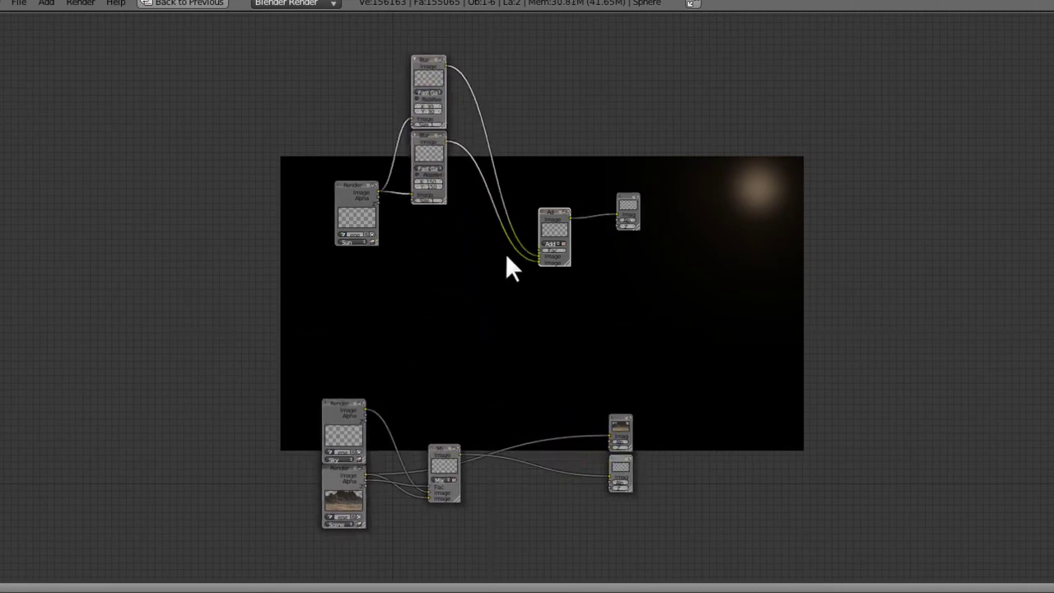
click(515, 232)
key(a)
drag(567, 222, 550, 194)
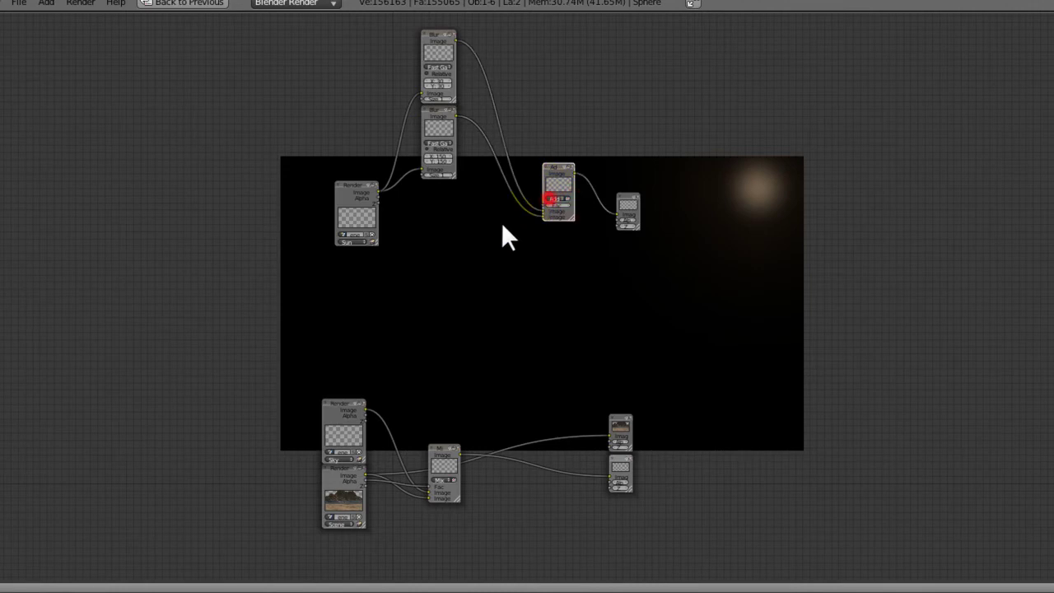
Add a Glare node directly beneath the lower Blur node and connect the Sun image to it.
scroll(502, 222, up, 1)
middle_drag(501, 222, 538, 240)
scroll(472, 240, up, 3)
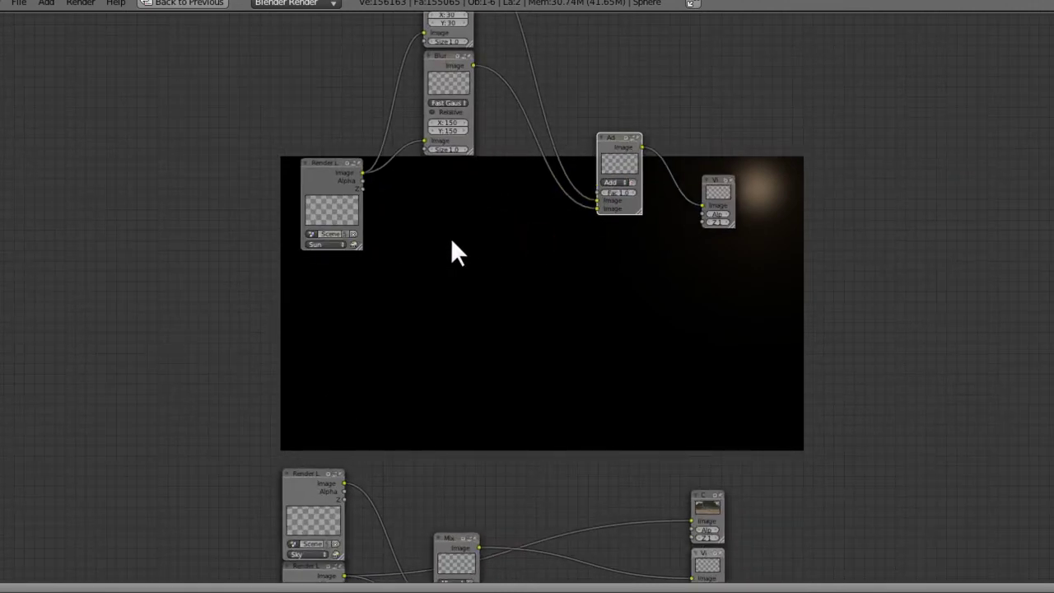
key(shift+a)
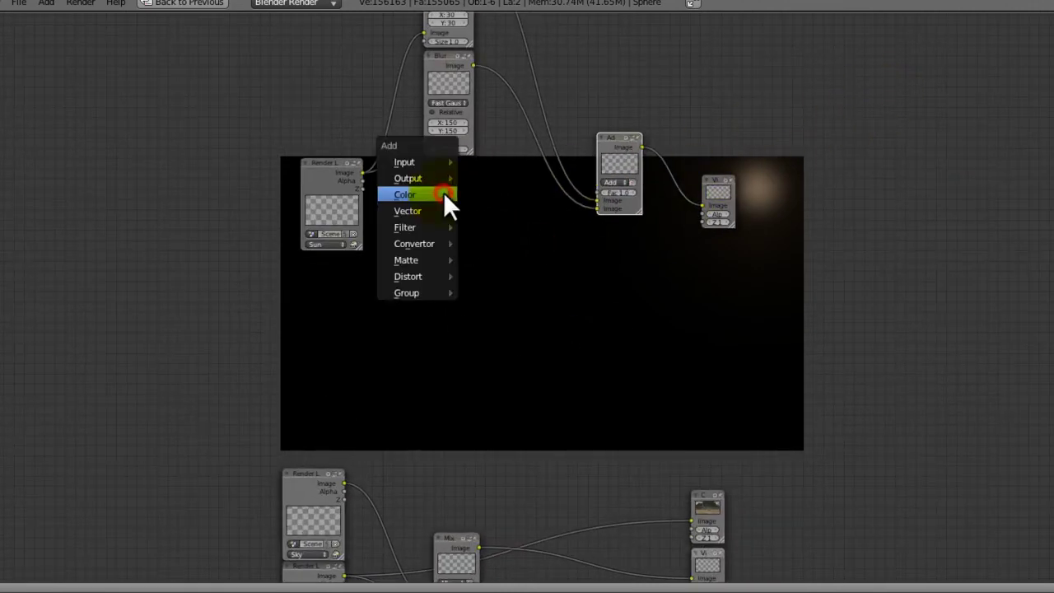
mouse_move(436, 228)
click(504, 341)
middle_drag(412, 215, 427, 246)
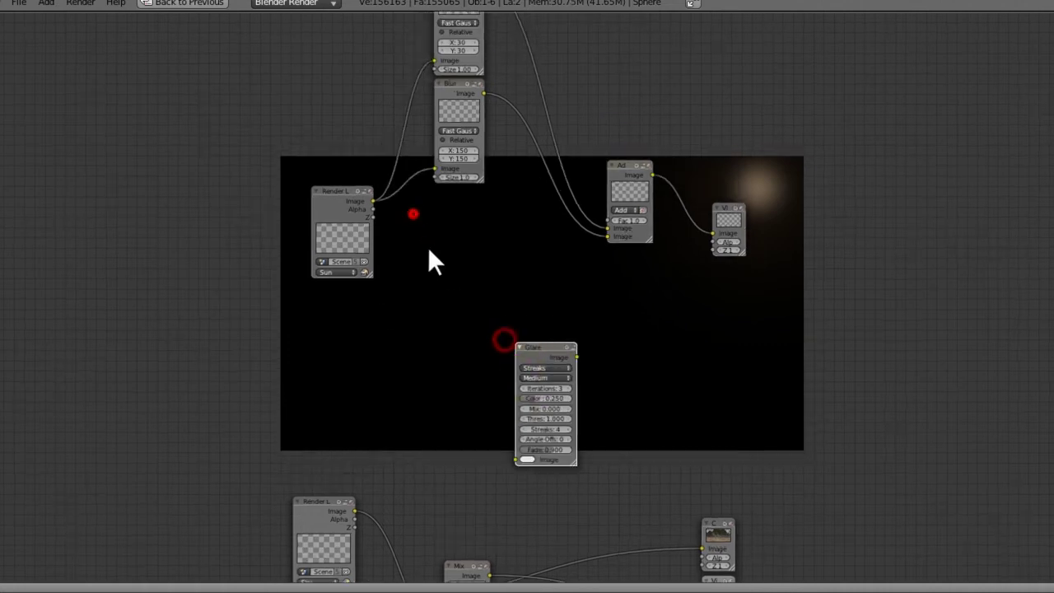
drag(546, 353, 467, 208)
drag(374, 201, 438, 318)
drag(463, 220, 462, 205)
Move the Add node up, duplicate it beside the Glare node, and connect the Glare output to the copy's first image input.
drag(638, 187, 575, 41)
key(shift+d)
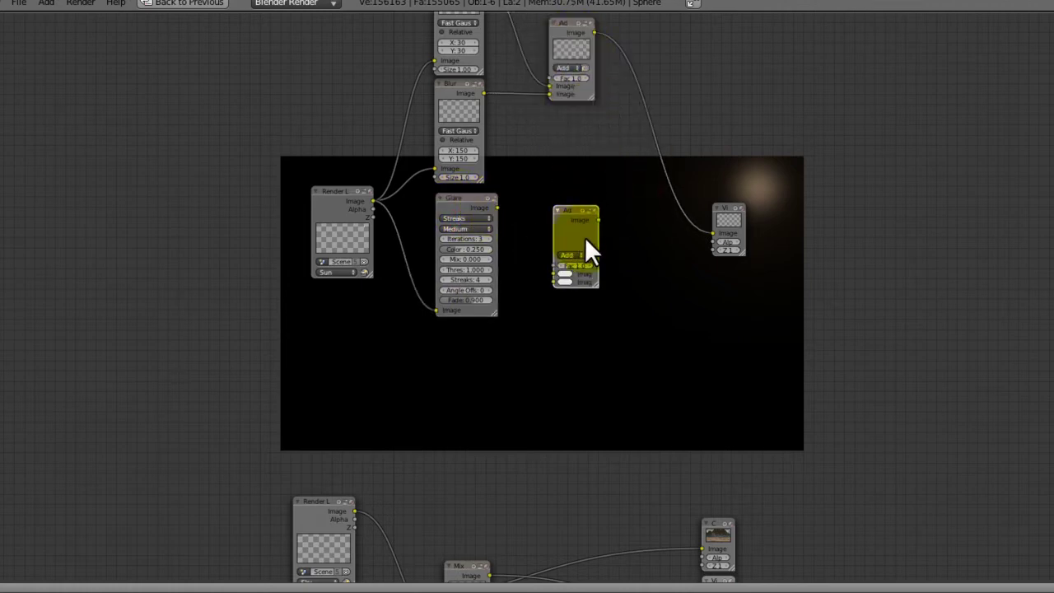
click(607, 280)
drag(503, 207, 574, 310)
Duplicate the Glare node below the original and link it between the Sun image and the lower Add node's second image input.
click(466, 206)
key(shift+d)
click(464, 331)
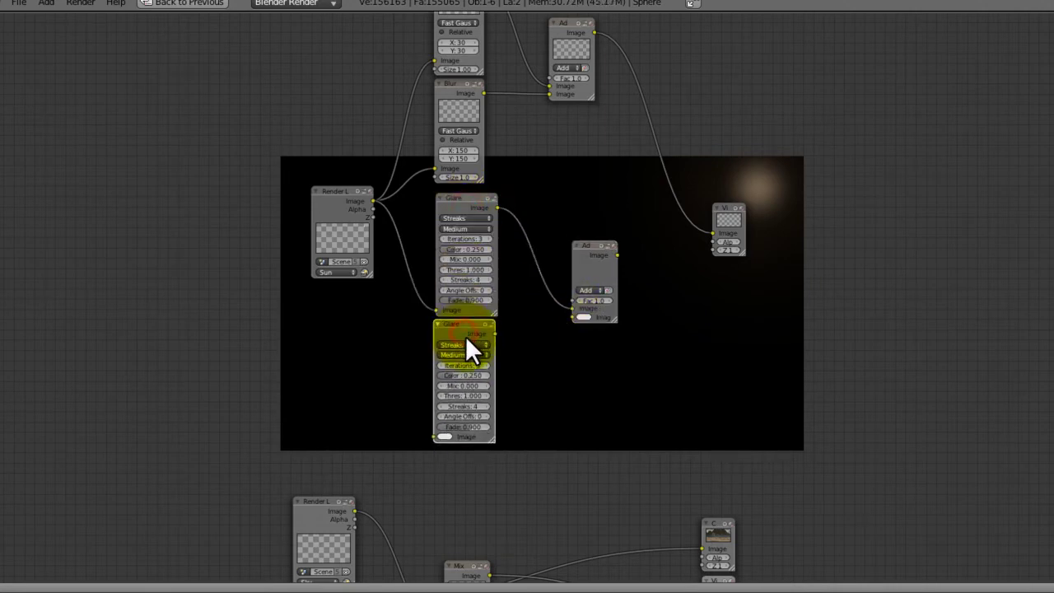
drag(373, 202, 438, 440)
drag(498, 339, 574, 318)
Align the upper Add node vertically with the lower Add node.
scroll(572, 330, up, 2)
middle_drag(572, 330, 458, 342)
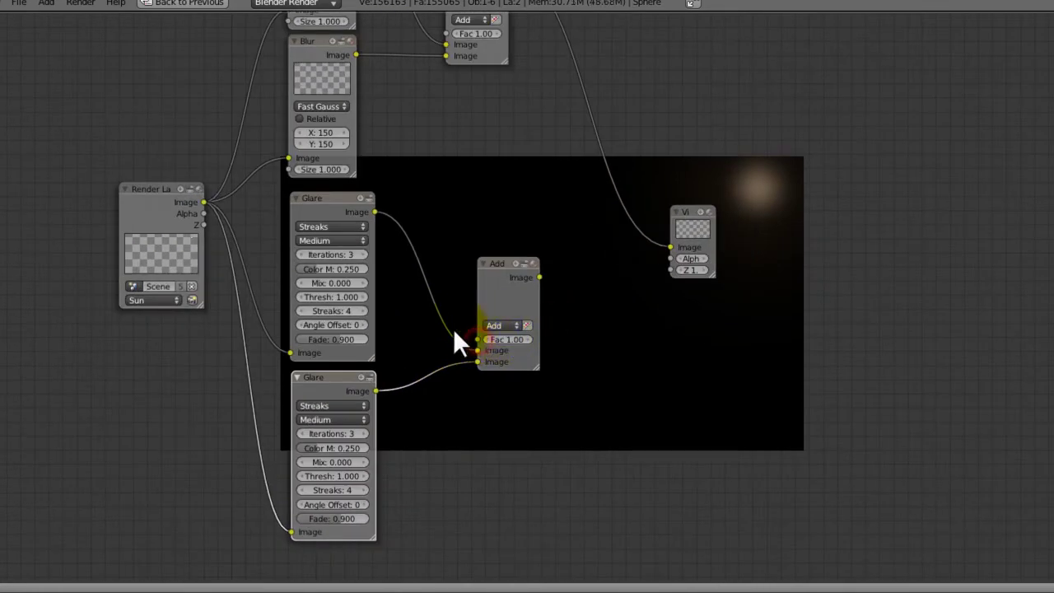
middle_drag(433, 266, 437, 349)
drag(481, 45, 517, 54)
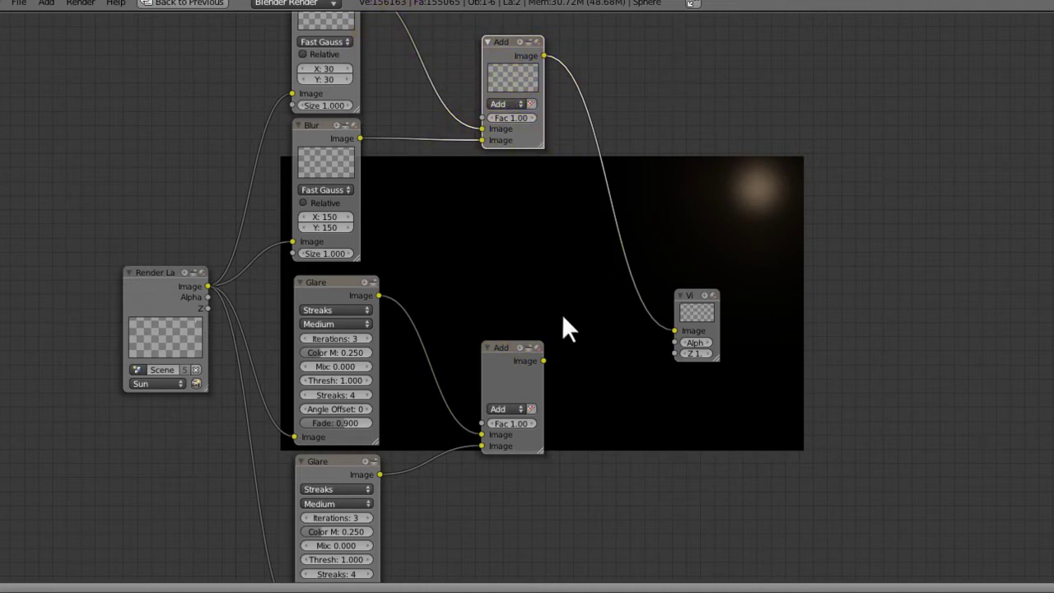
Duplicate the upper Add node before the Viewer, and connect the two existing Add outputs to the copy's first and second image inputs.
key(shift+d)
click(634, 202)
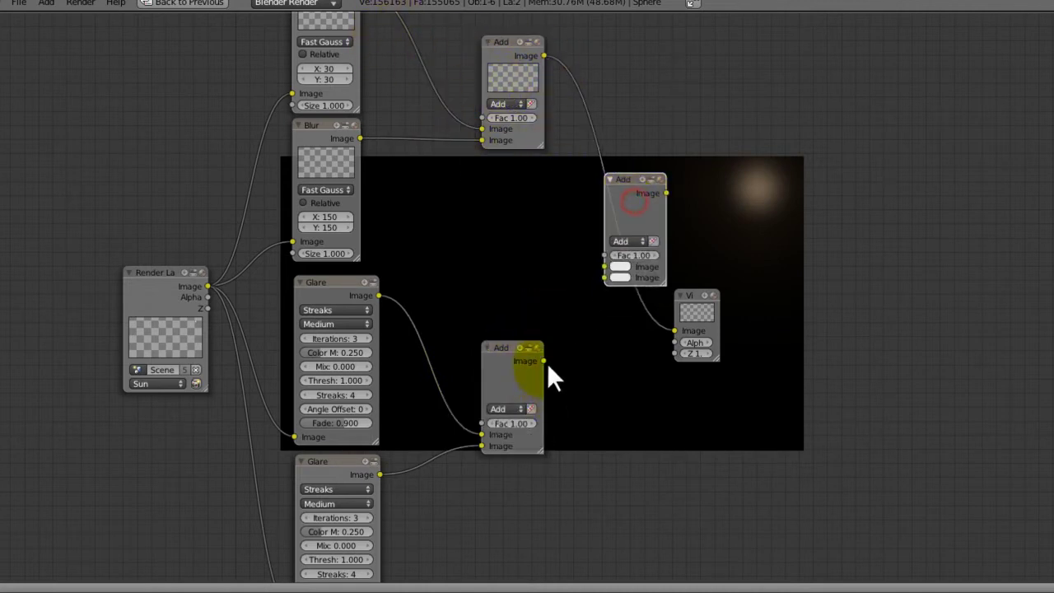
drag(587, 304, 601, 280)
drag(544, 55, 605, 266)
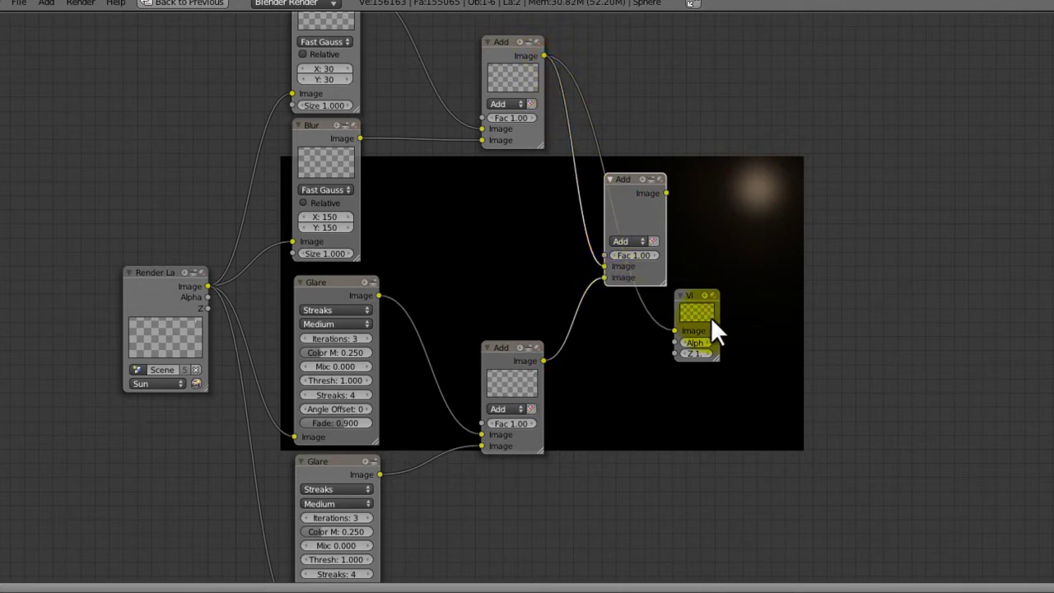
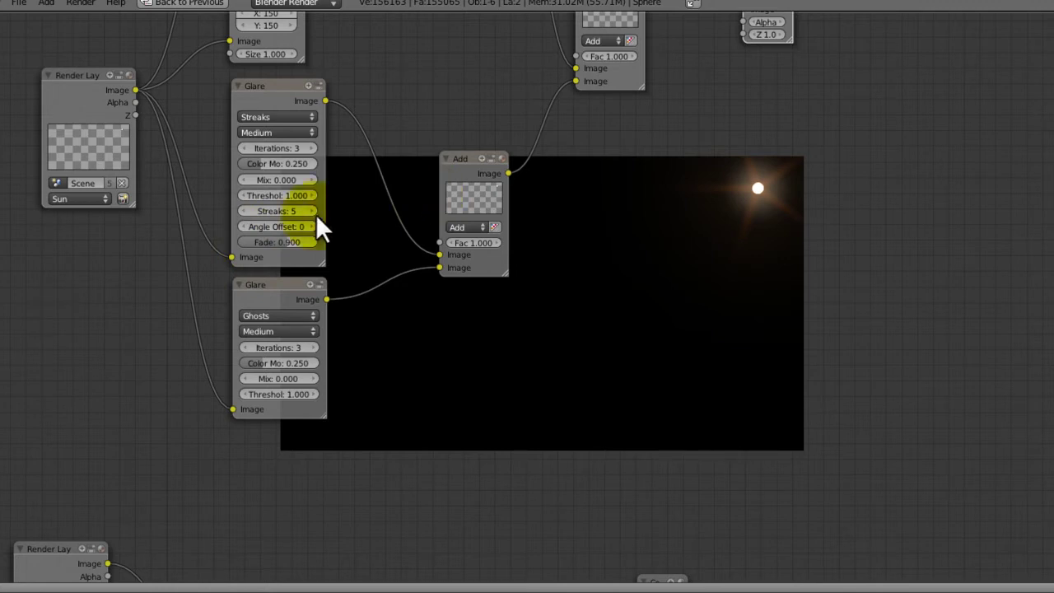
Move the three Add nodes and the sun Viewer farther away from the Blur and Glare nodes.
middle_drag(367, 329, 248, 389)
scroll(433, 282, down, 1)
key(b)
drag(658, 86, 341, 301)
key(b)
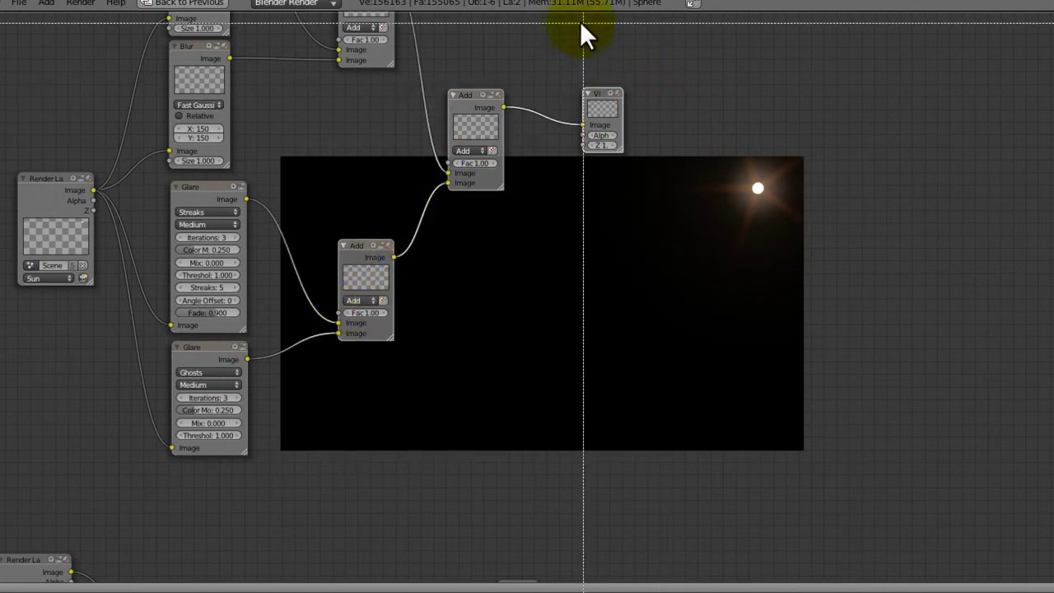
drag(456, 38, 342, 92)
key(g)
click(542, 80)
Add an RGB Curves node and link it between the Ghosts Glare output and the lower Add node's second image input.
click(361, 314)
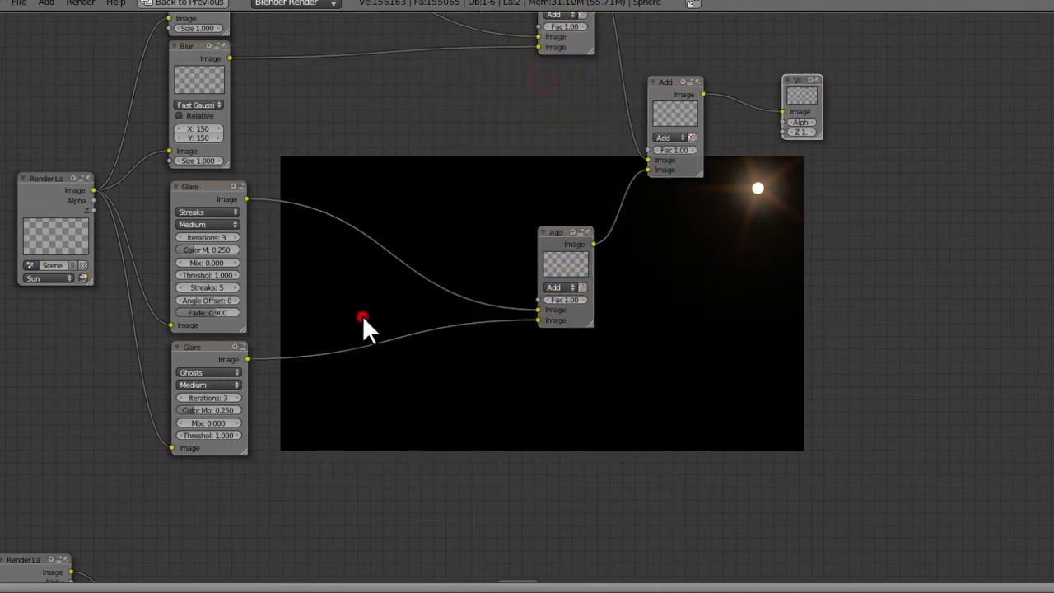
key(shift+a)
mouse_move(354, 284)
click(409, 285)
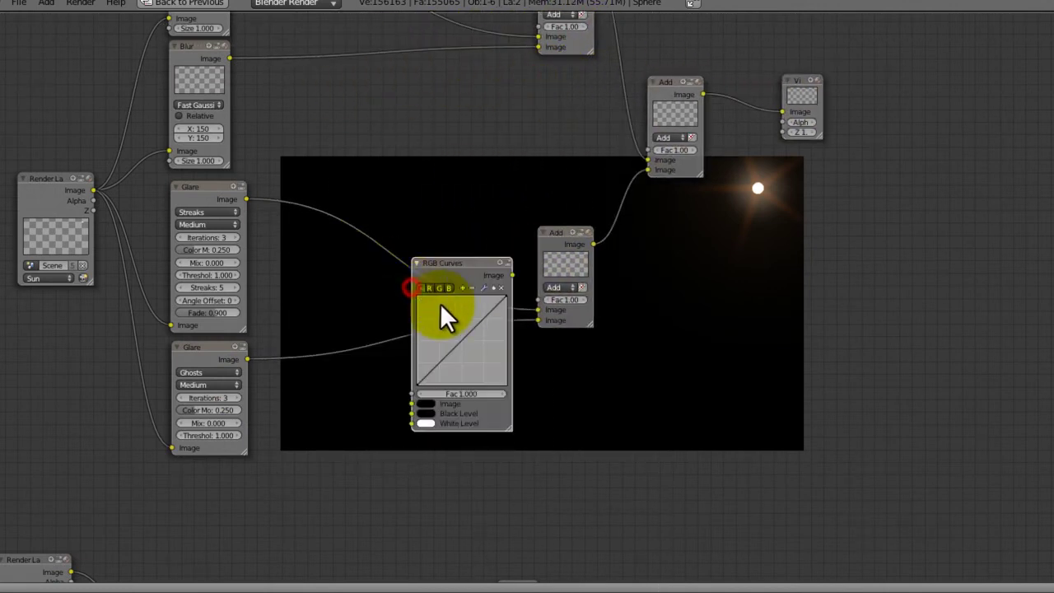
drag(464, 271, 337, 329)
drag(248, 359, 321, 444)
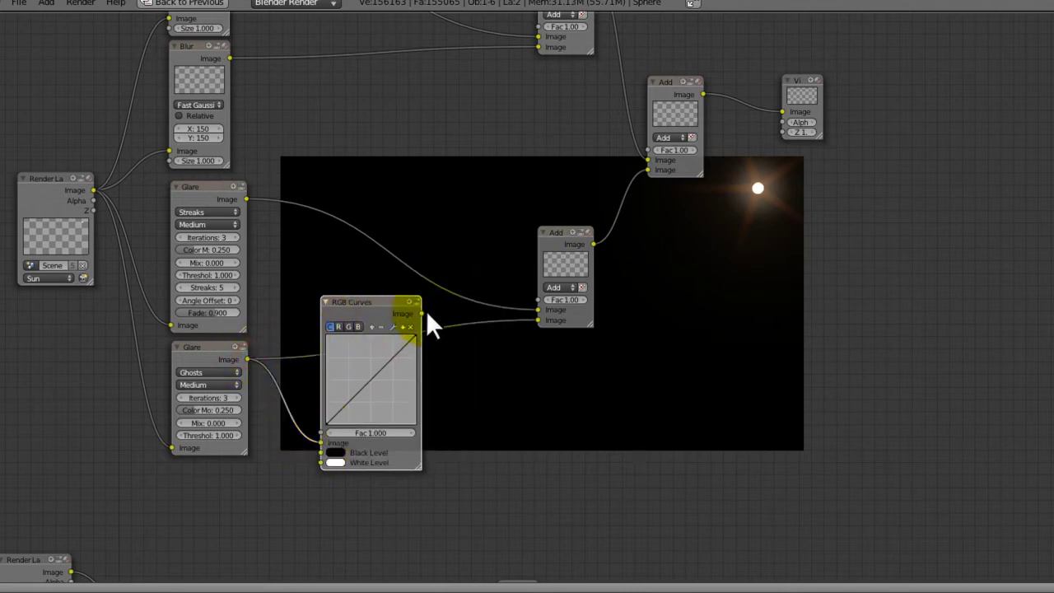
drag(461, 315, 534, 319)
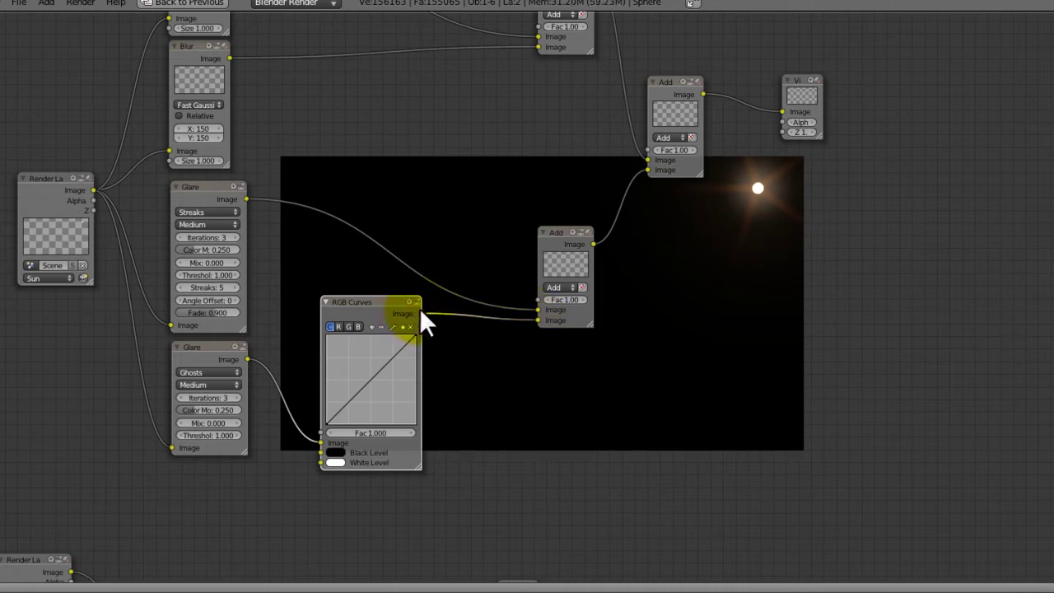
Bend the RGB Curves node's combined curve steeply upward near the dark end and refresh the Viewer.
middle_drag(459, 338, 588, 277)
click(504, 320)
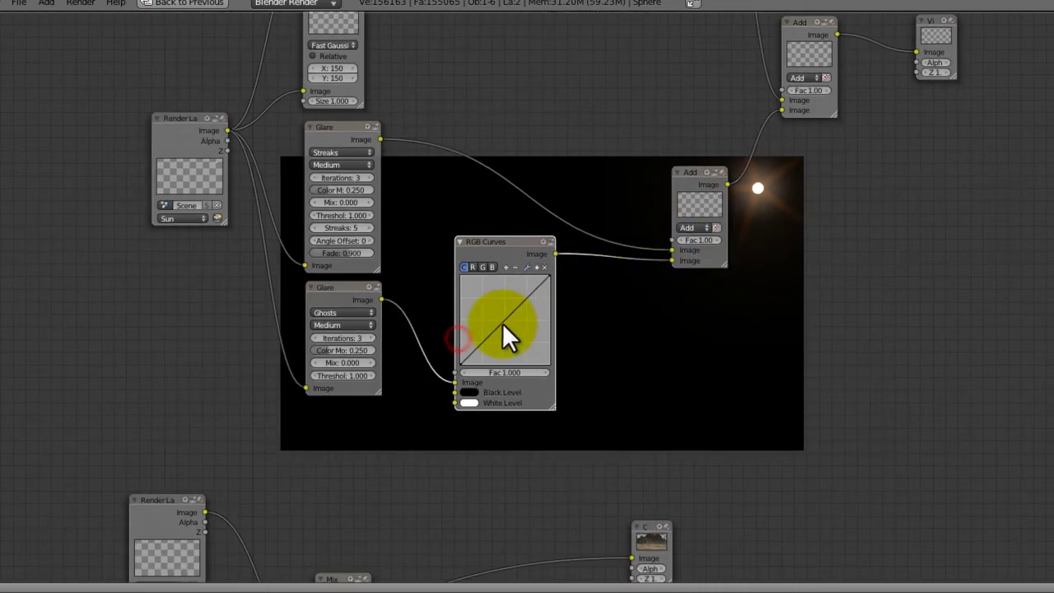
drag(503, 319, 478, 285)
middle_drag(568, 178, 331, 323)
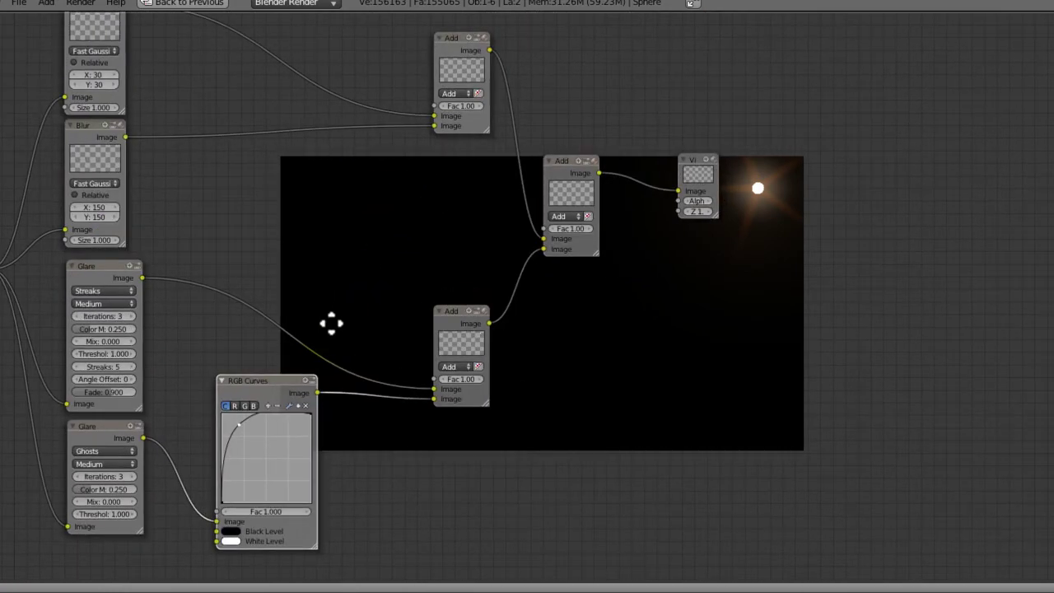
click(688, 183)
middle_drag(480, 310, 633, 189)
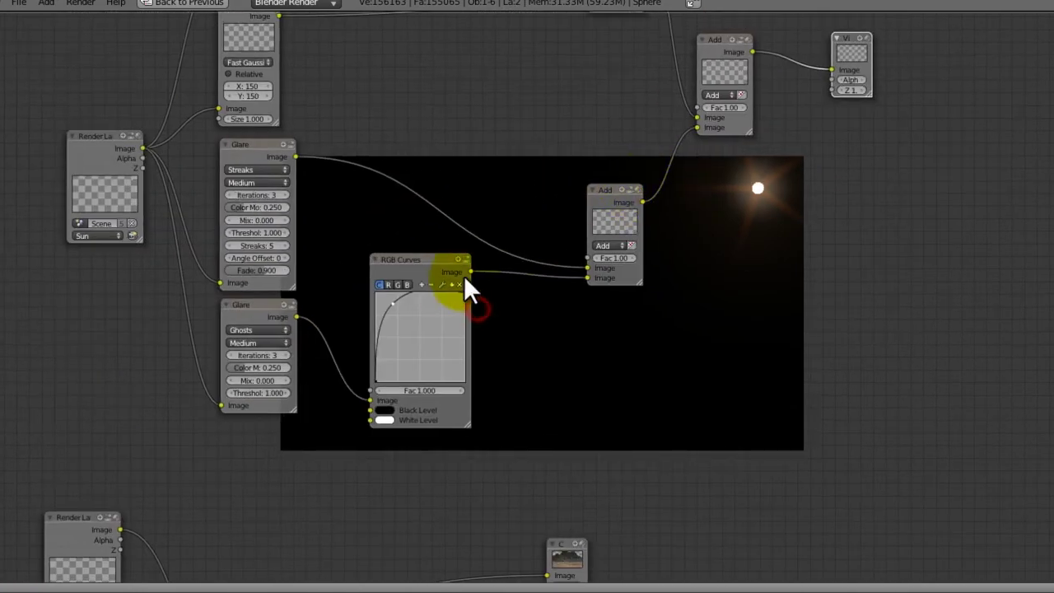
middle_drag(321, 328, 348, 301)
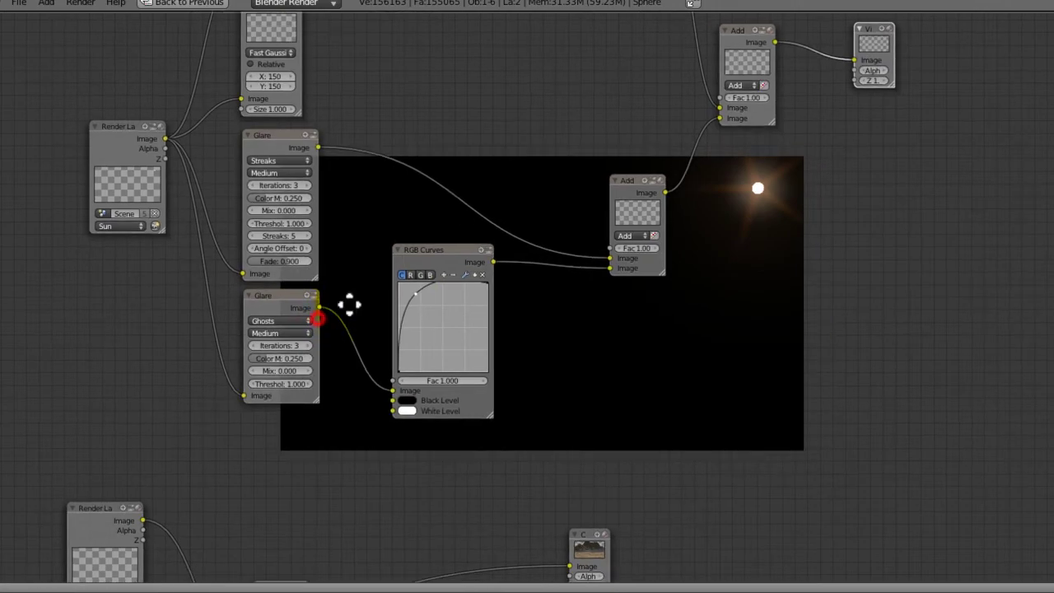
scroll(349, 305, up, 1)
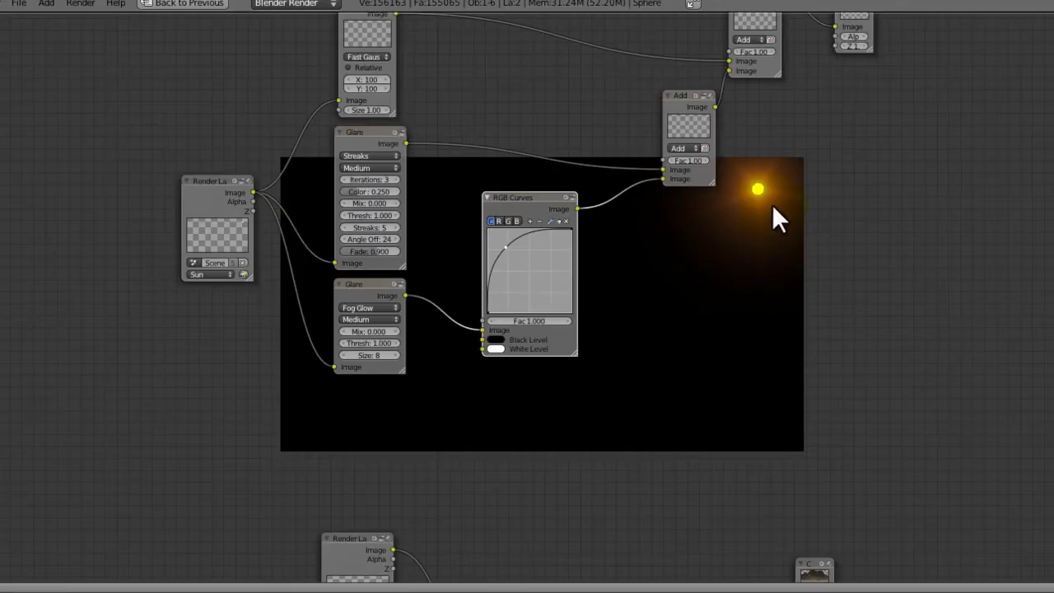
Move the lower Add node closer to the RGB Curves node and bring the final sun Add node nearer to it.
middle_drag(772, 204, 569, 400)
scroll(537, 385, down, 2)
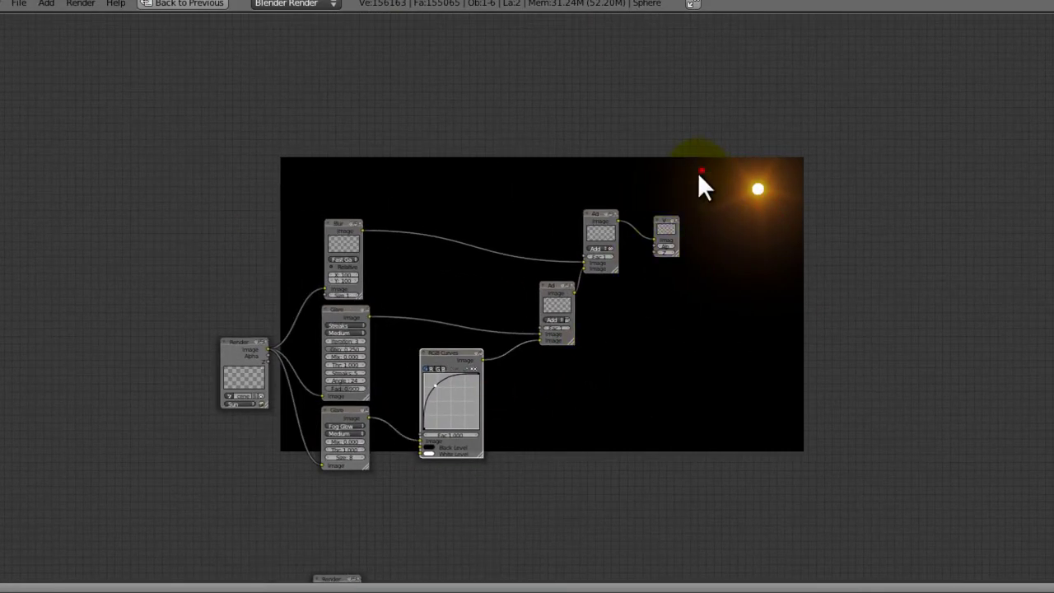
drag(702, 171, 557, 336)
key(g)
click(519, 346)
key(a)
key(b)
drag(671, 179, 563, 274)
key(g)
click(583, 281)
key(a)
Move the sun's Viewer node closer to the final sun Add node and save over Part 4.blend.
key(b)
drag(673, 224, 628, 261)
key(g)
click(631, 252)
key(a)
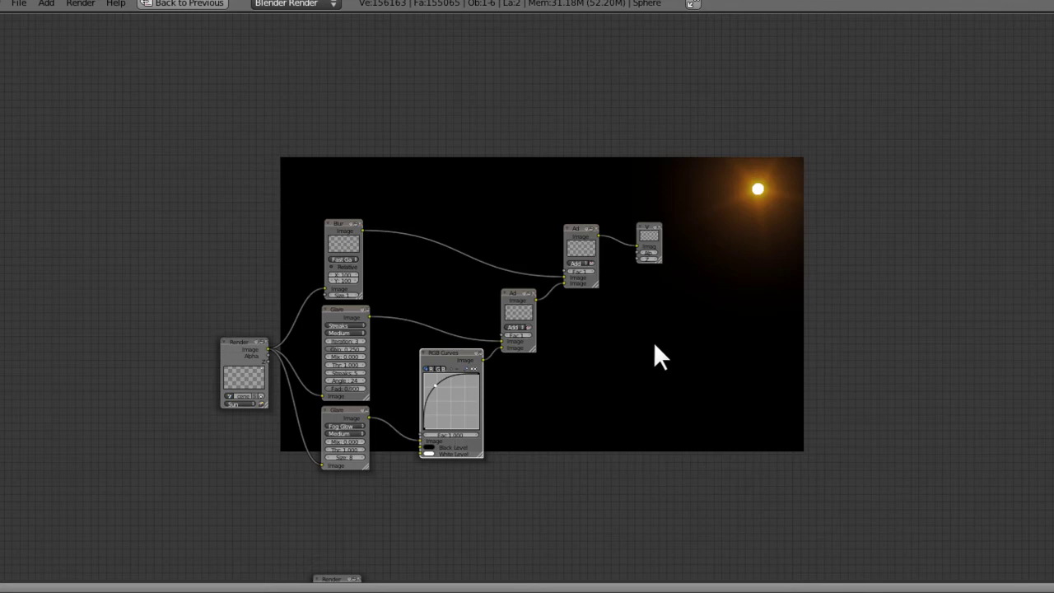
key(ctrl+s)
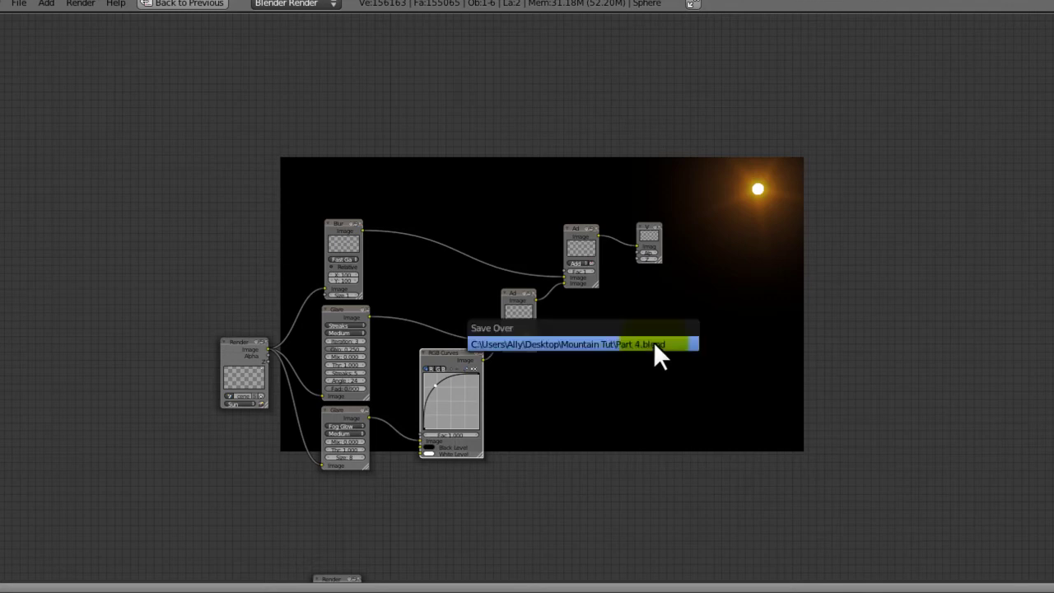
click(653, 341)
Move the landscape's Composite and Viewer nodes up and farther right of the Mix node, keeping them stacked.
middle_drag(588, 377, 616, 176)
key(a)
key(b)
drag(683, 373, 651, 486)
key(g)
click(759, 341)
key(a)
key(b)
drag(777, 274, 763, 336)
key(g)
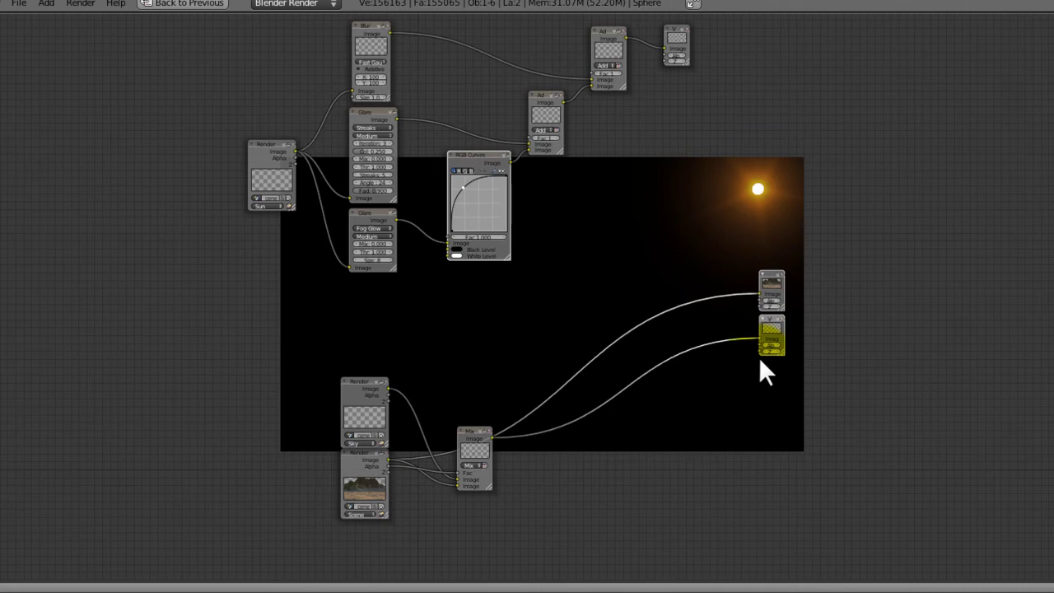
click(770, 359)
key(a)
Duplicate an Add node, connecting the final sun Add output to its first image input and the landscape Mix output to its second.
right_click(558, 150)
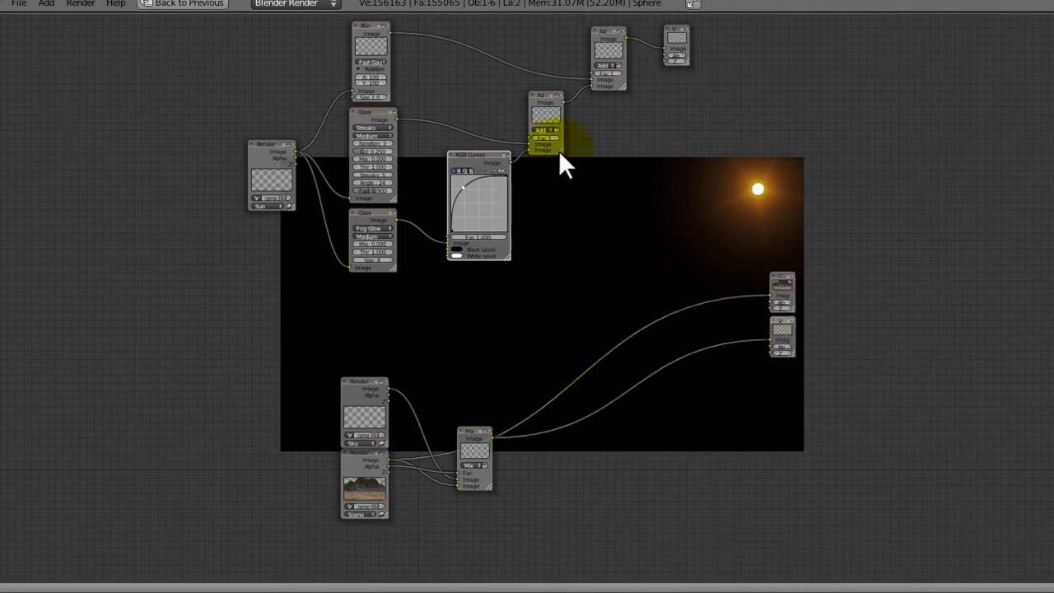
key(shift+d)
click(744, 211)
click(628, 38)
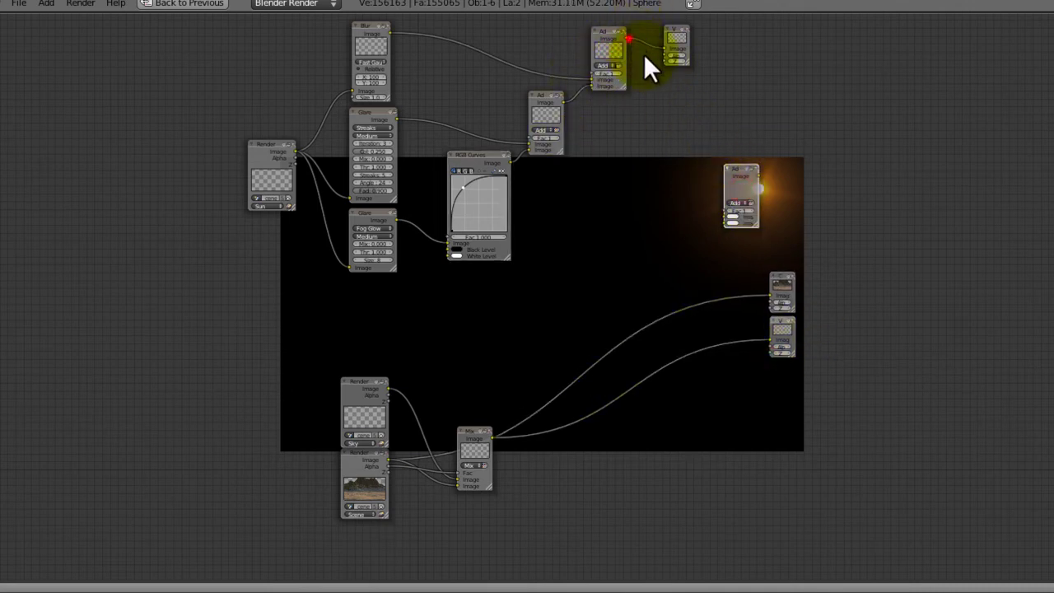
drag(643, 54, 723, 216)
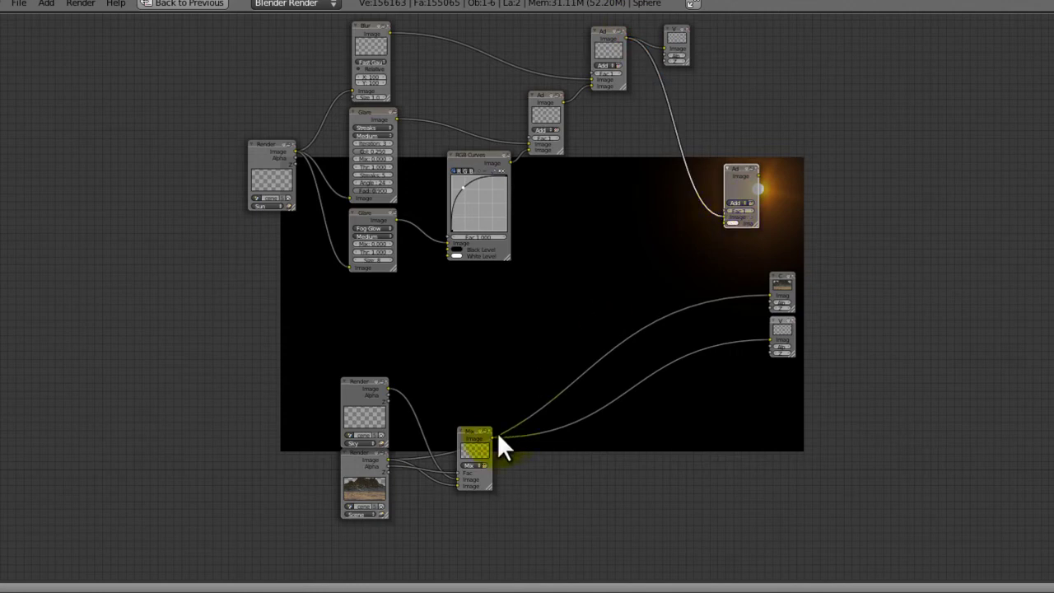
drag(497, 432, 726, 222)
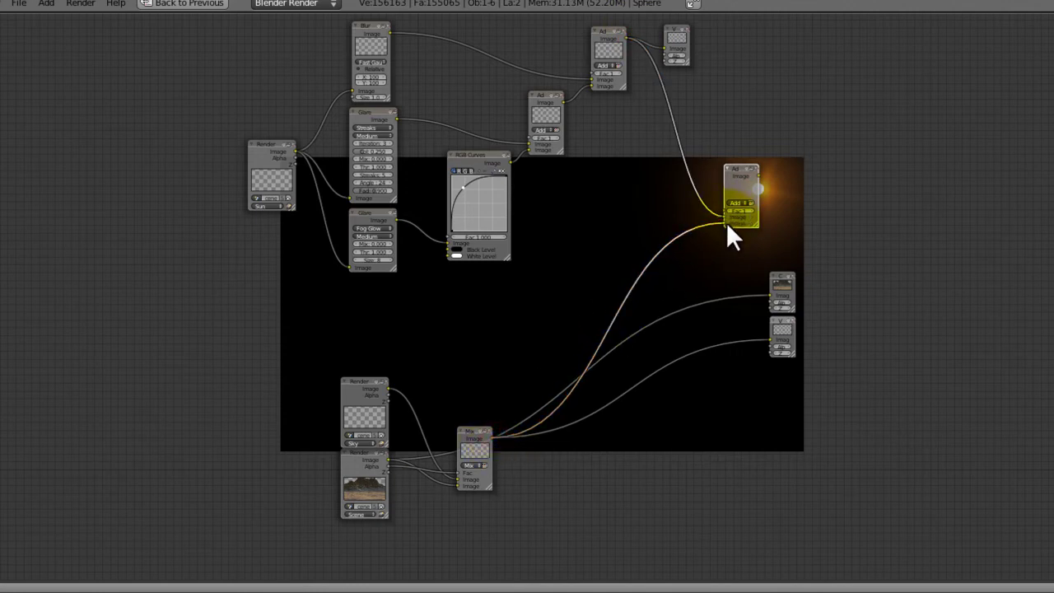
Connect the new combining Add node to the landscape Viewer and display its output in the backdrop.
drag(753, 179, 772, 338)
click(603, 50)
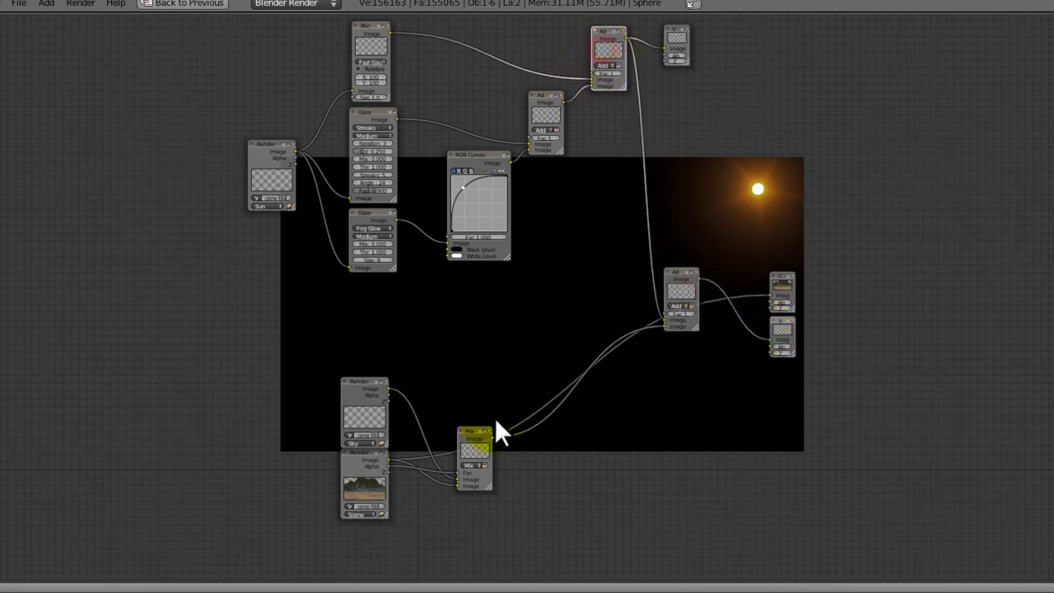
click(778, 328)
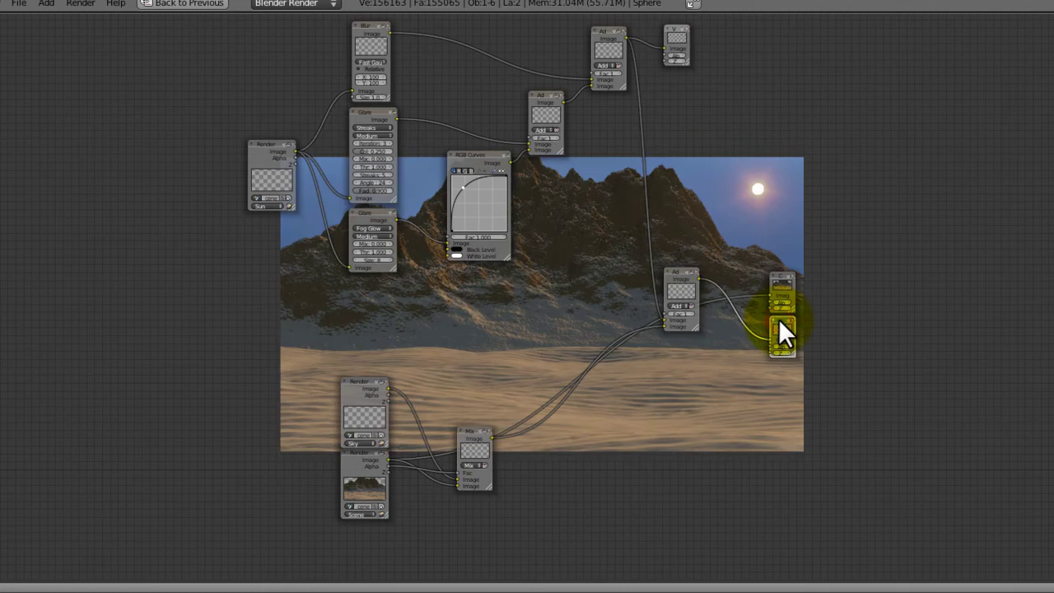
Move the combining Add, Composite and Viewer nodes farther right to leave room after the Mix node, and save the file.
scroll(688, 329, up, 5)
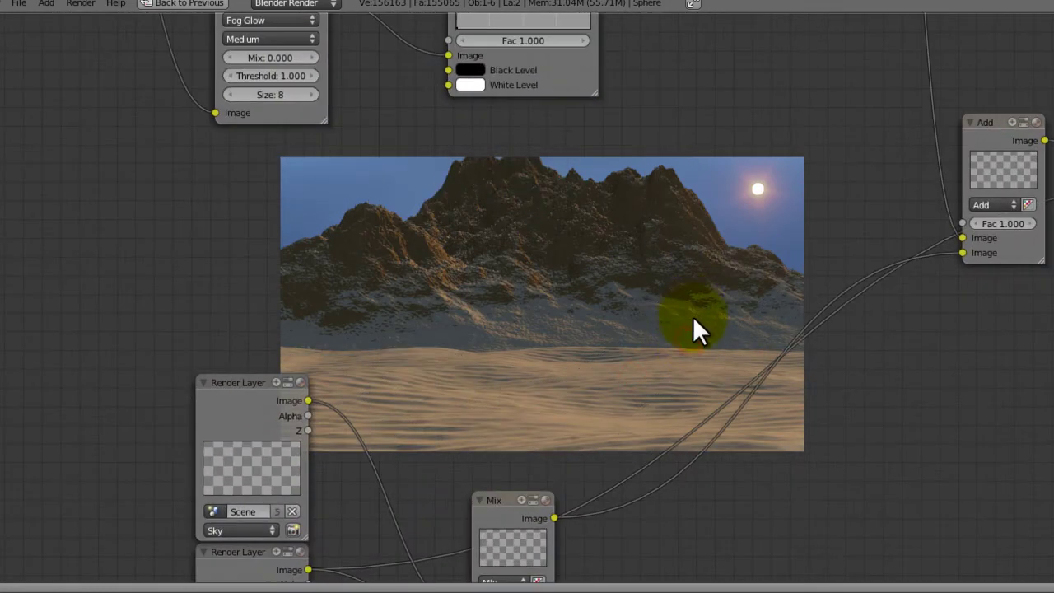
middle_drag(693, 316, 616, 325)
ctrl+middle_drag(617, 324, 555, 384)
ctrl+middle_drag(555, 384, 553, 371)
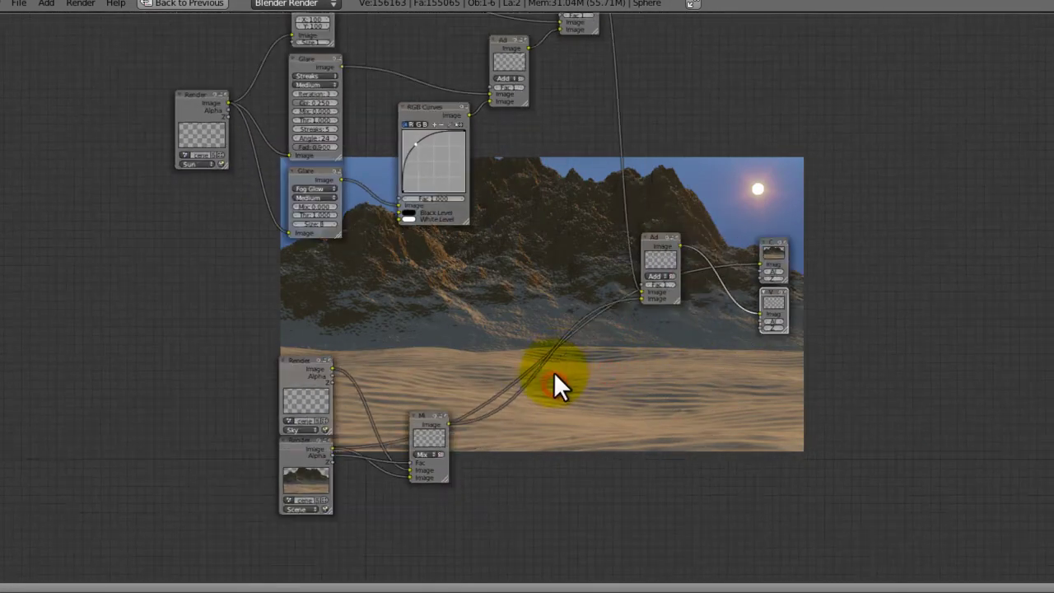
middle_drag(815, 243, 668, 346)
key(a)
key(a)
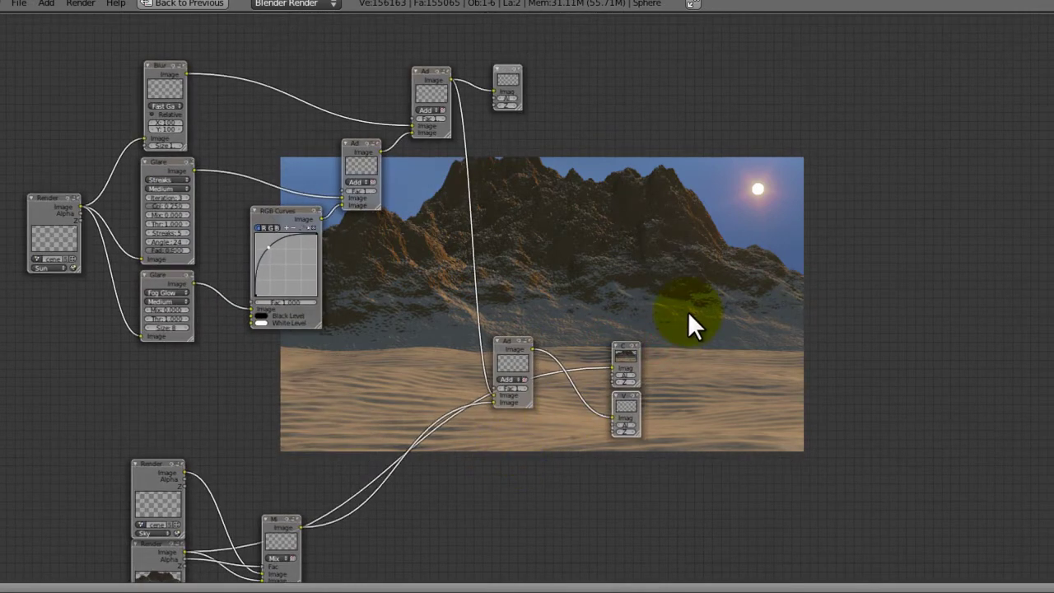
key(a)
key(b)
drag(688, 313, 511, 454)
key(g)
click(696, 420)
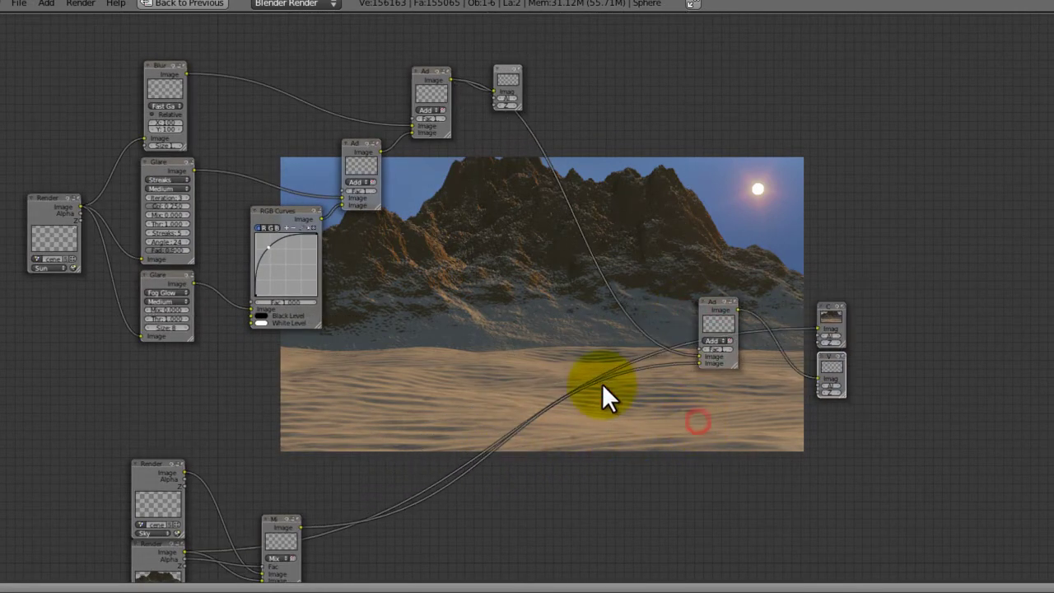
key(ctrl+w)
click(490, 402)
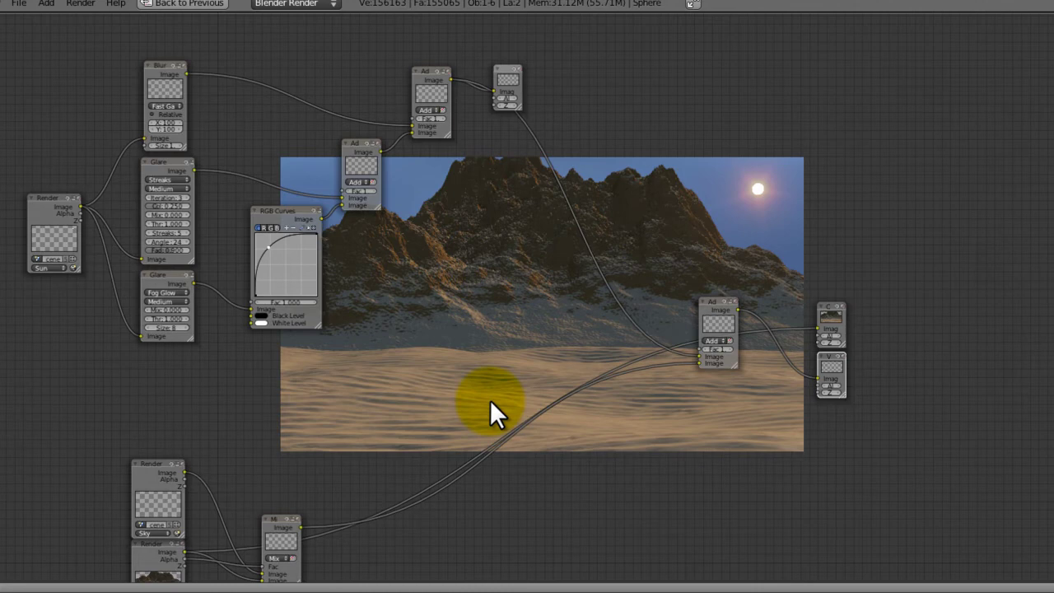
Add a Defocus node beside the landscape Mix node.
middle_drag(421, 433, 517, 236)
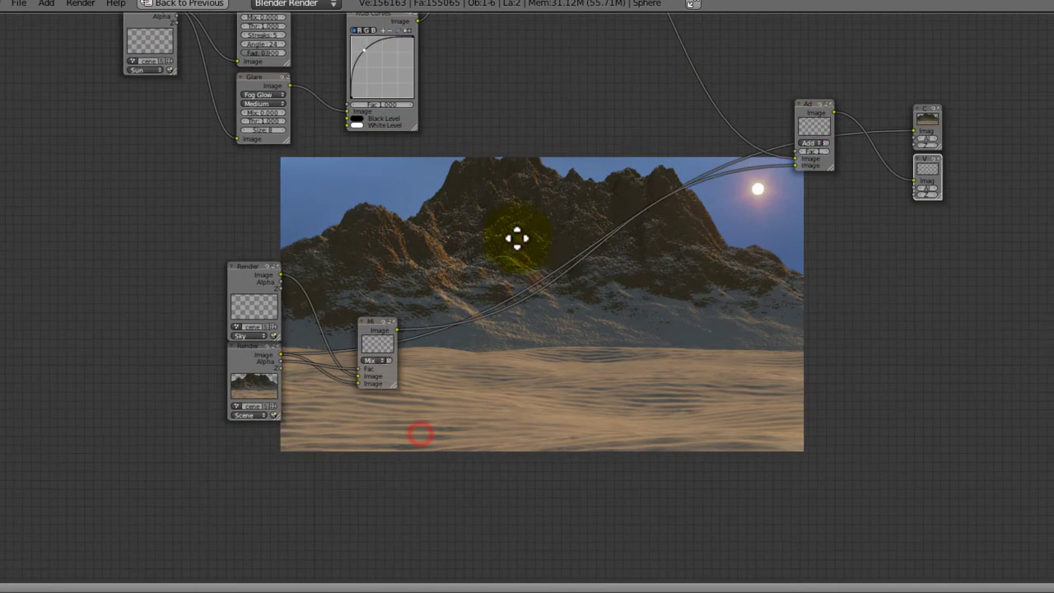
scroll(517, 252, up, 1)
key(shift+a)
mouse_move(499, 365)
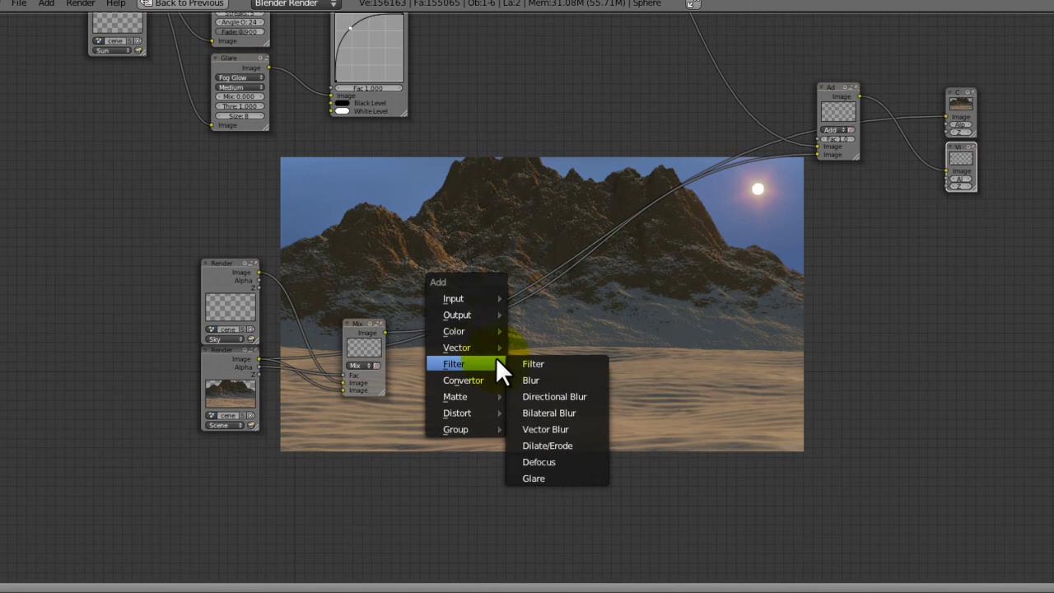
click(536, 458)
drag(555, 453, 499, 295)
Connect the Mix output to the Defocus image input and the Scene render layer's Z output to the Defocus Z input.
middle_drag(391, 337, 426, 303)
drag(423, 298, 519, 375)
scroll(482, 363, up, 4)
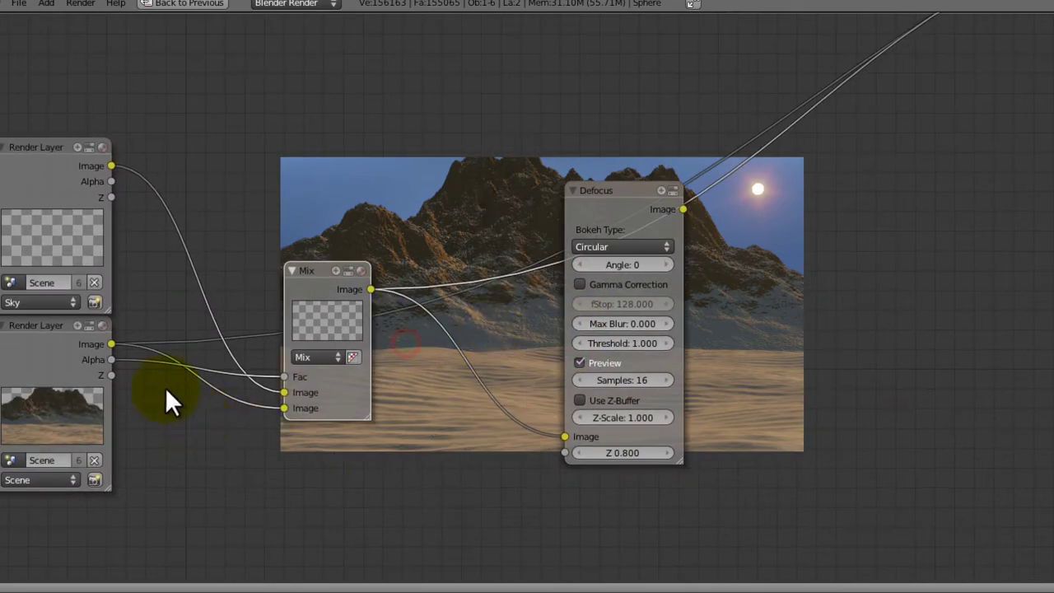
drag(111, 374, 563, 451)
Connect the Defocus output to the combining Add node's second image input and enable Use Z-Buffer on the Defocus node.
middle_drag(530, 431, 698, 370)
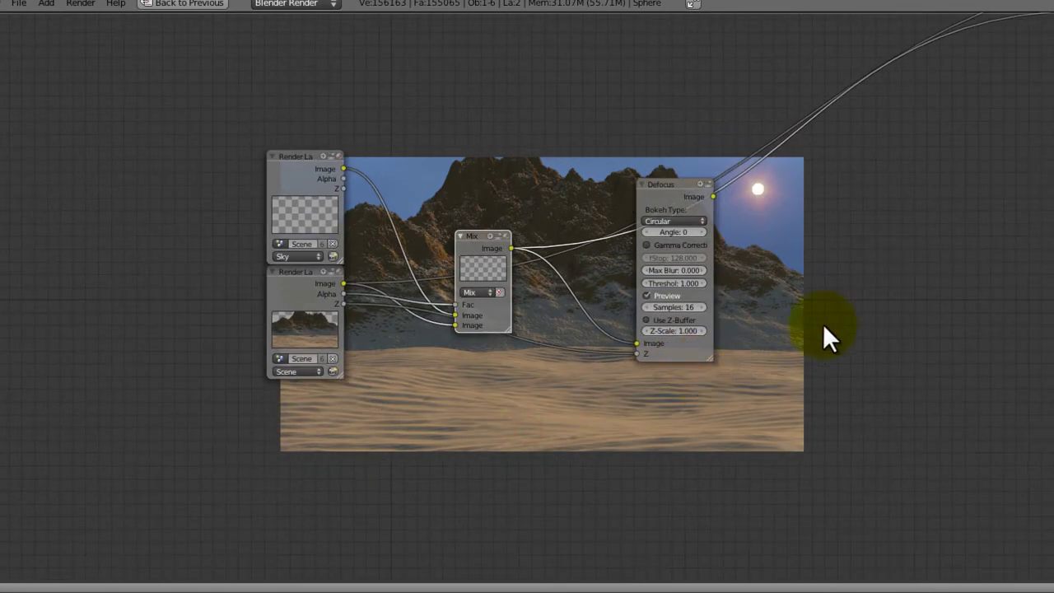
middle_drag(794, 337, 507, 462)
drag(424, 319, 800, 135)
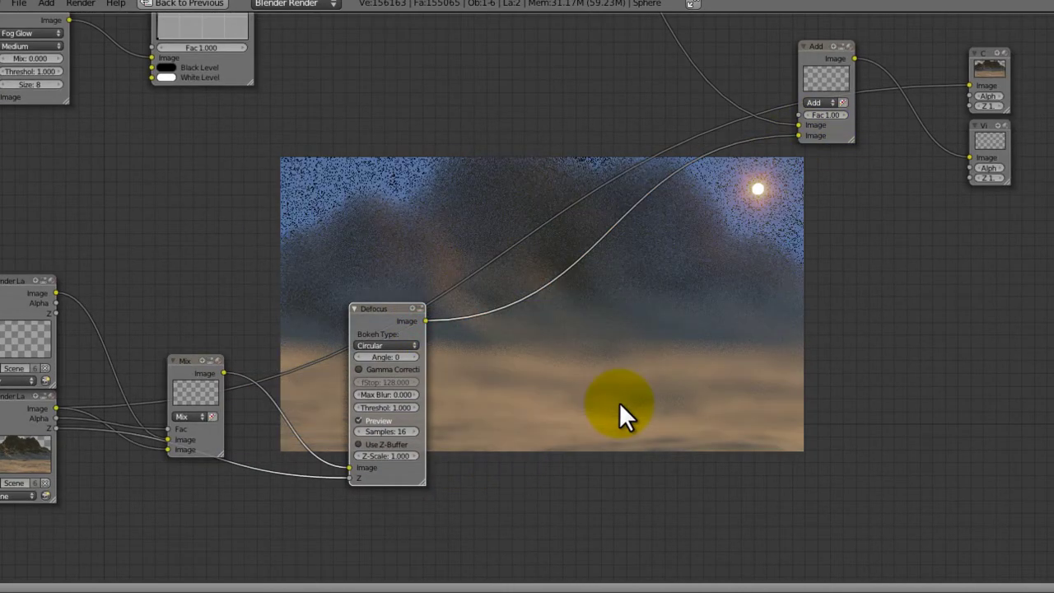
middle_drag(619, 402, 593, 388)
scroll(593, 377, up, 4)
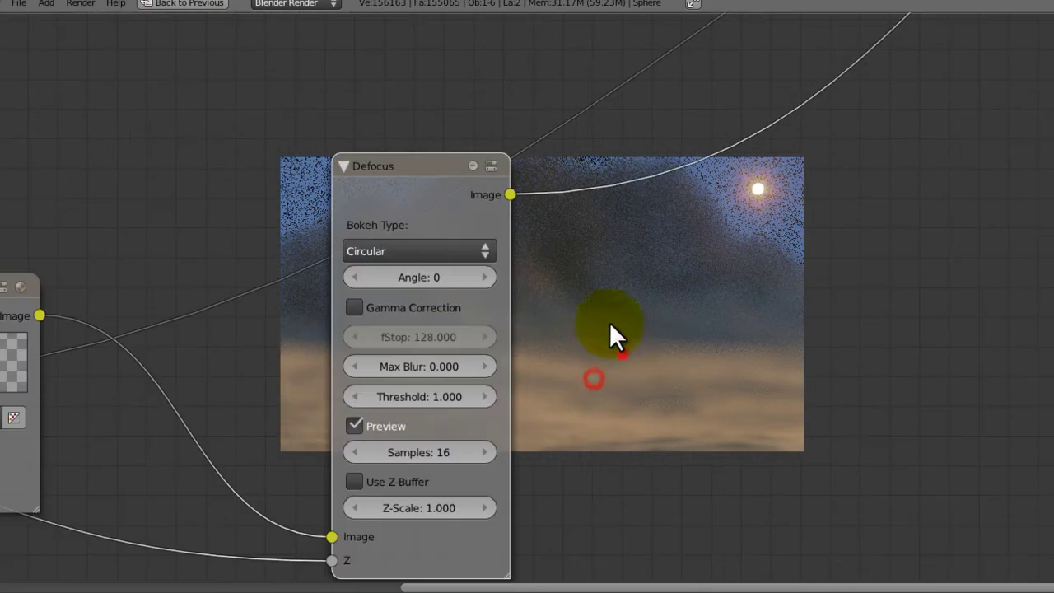
click(354, 481)
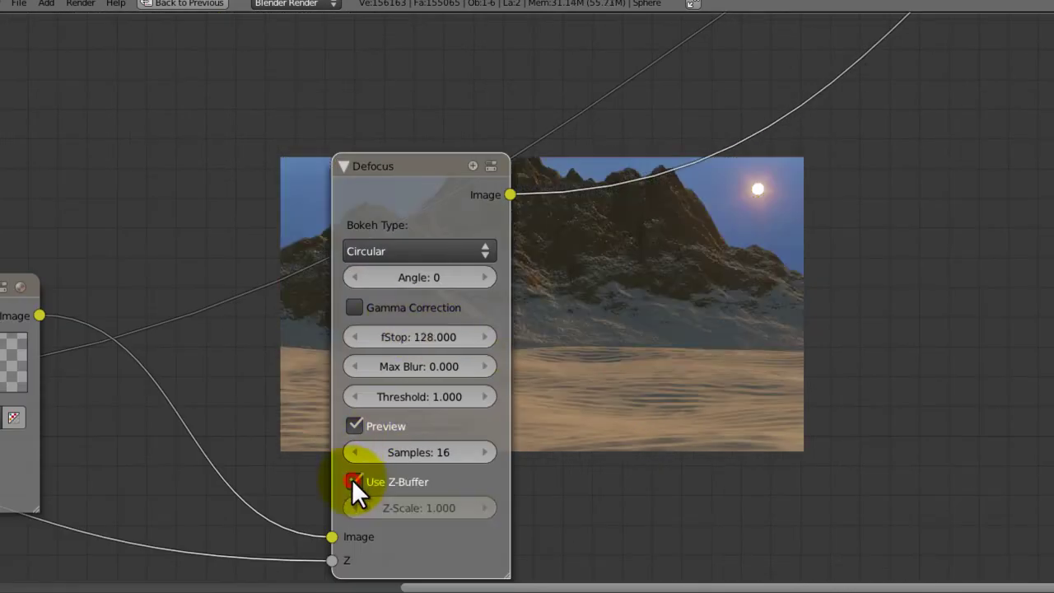
Try the Defocus node's fStop at 50 and at 5.
click(412, 337)
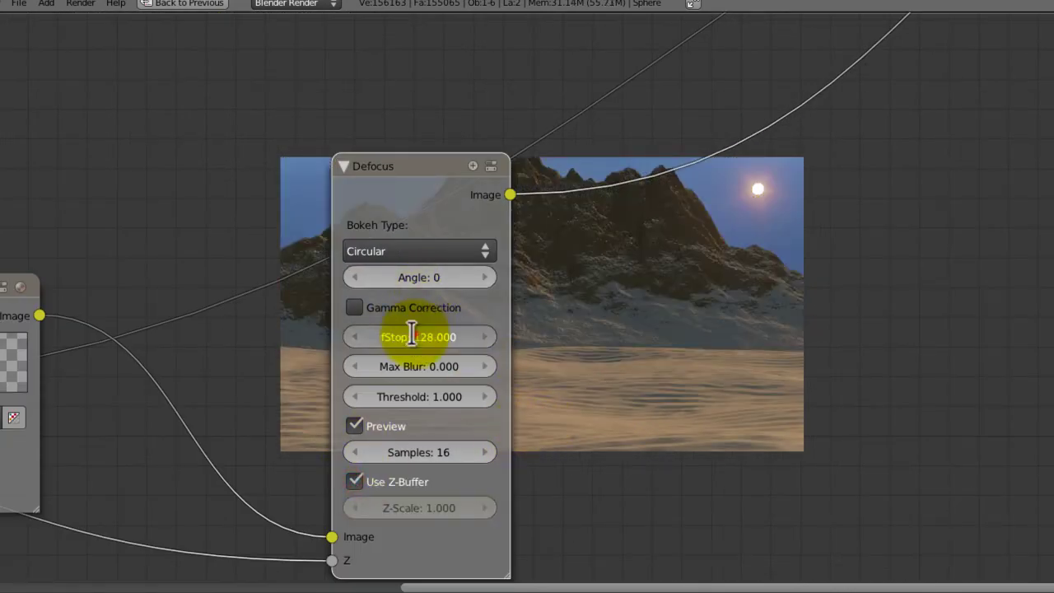
text(50)
key(Return)
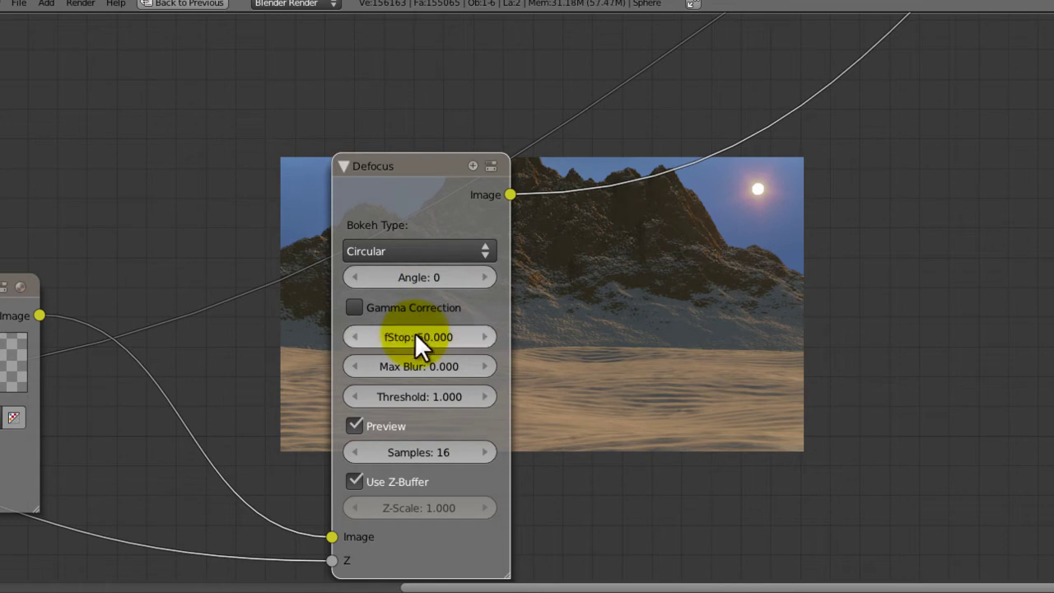
middle_drag(619, 237, 395, 153)
click(194, 249)
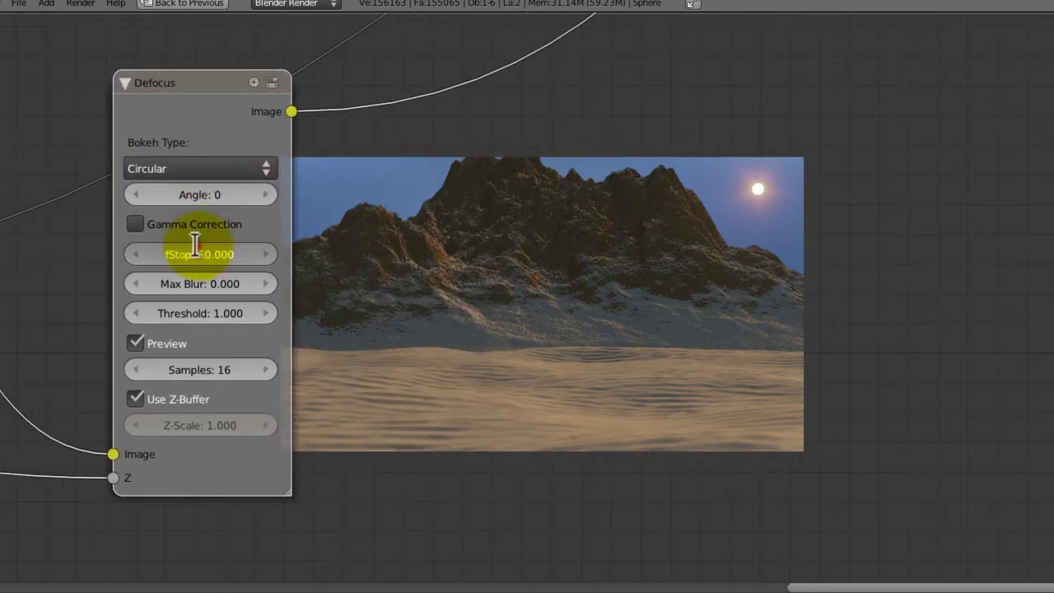
text(5)
key(Return)
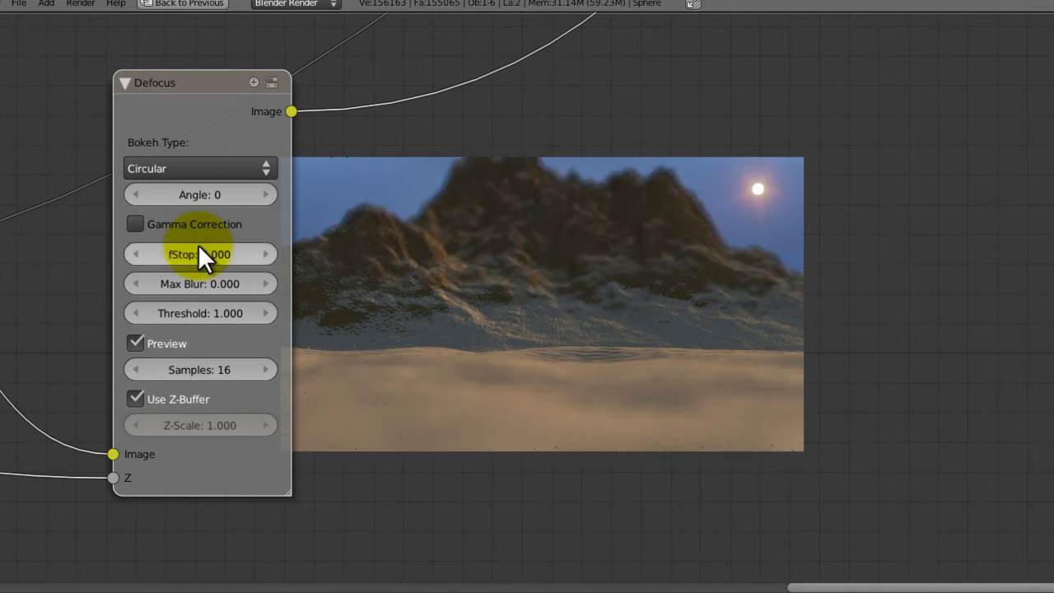
Set the Defocus node's Samples to 50 and its fStop to 35.
click(205, 360)
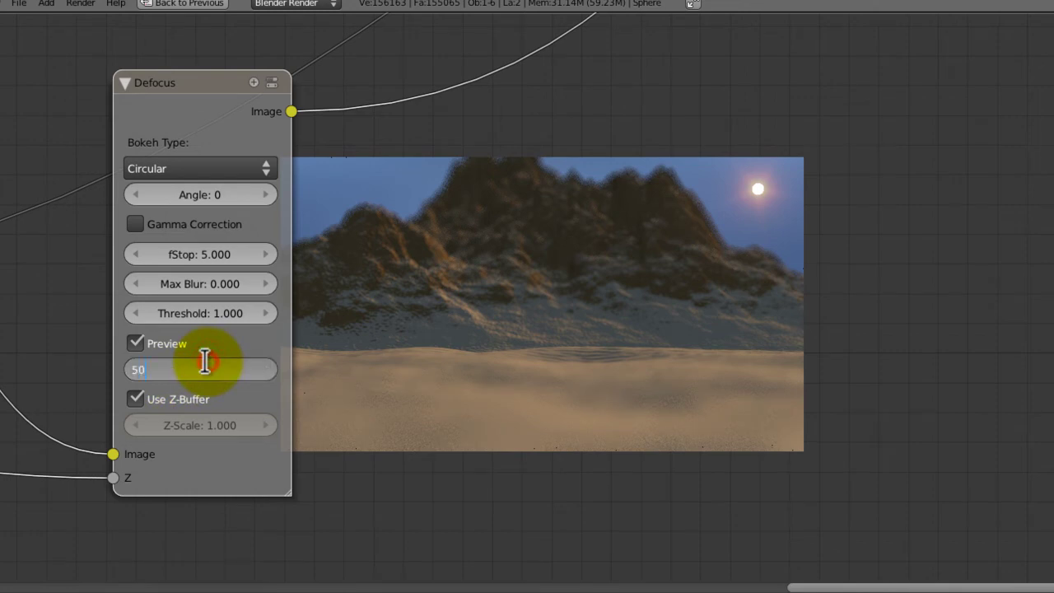
text(50)
key(Return)
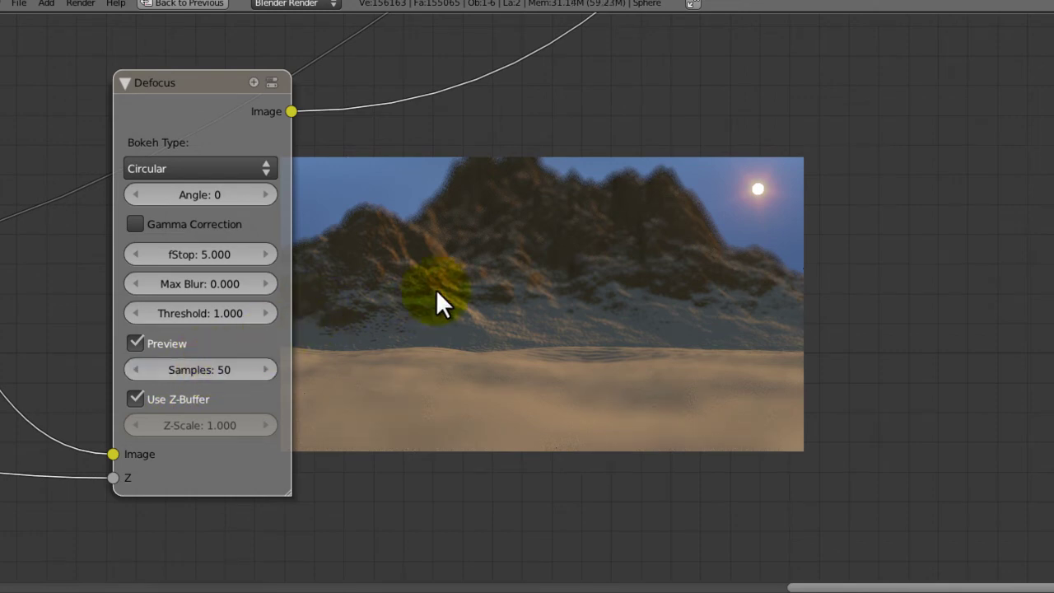
click(209, 254)
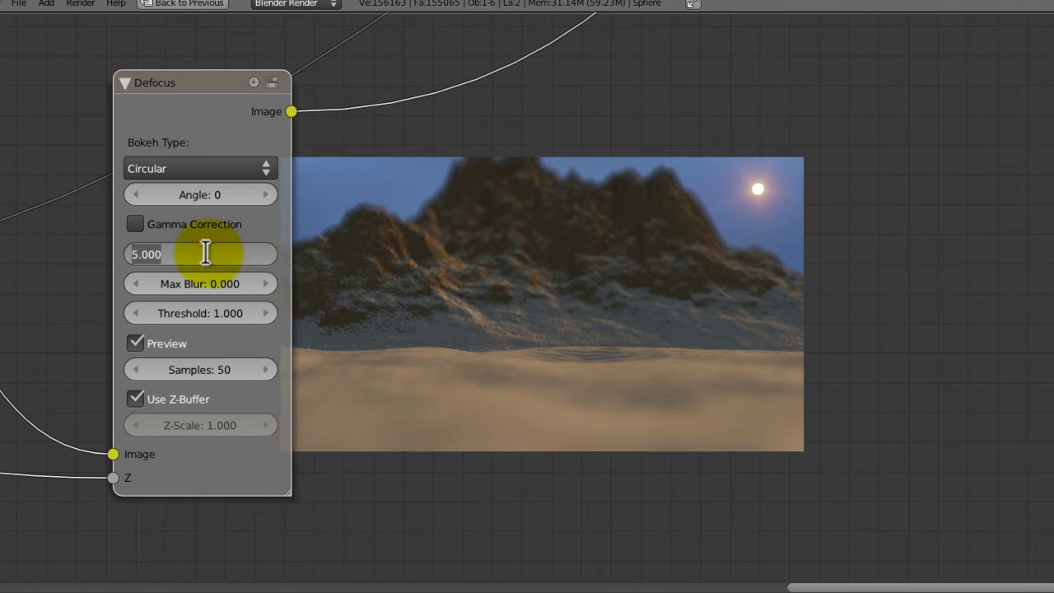
text(35)
key(Return)
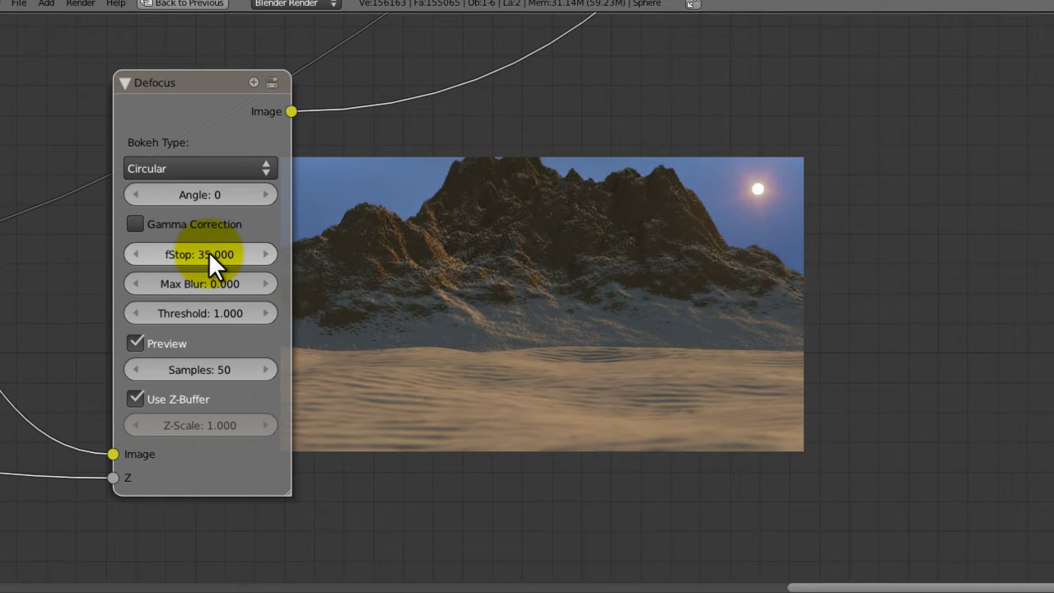
Move the sun branch's Viewer node farther up and right to clear space after the sun's last Add node.
middle_drag(442, 149, 249, 351)
middle_drag(472, 343, 398, 363)
ctrl+middle_drag(398, 362, 475, 325)
middle_drag(582, 200, 302, 318)
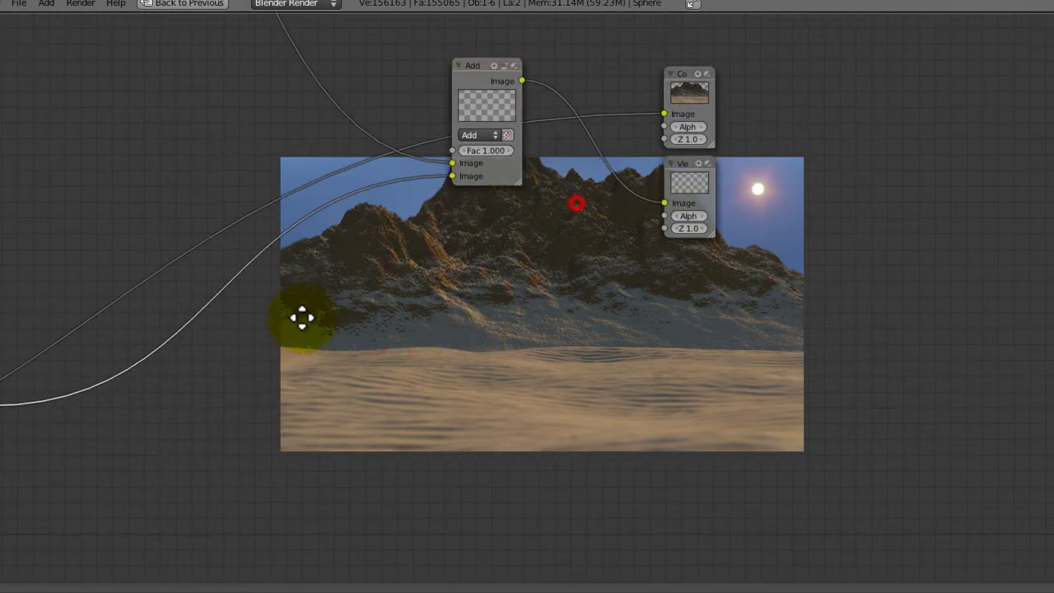
ctrl+middle_drag(421, 288, 329, 468)
middle_drag(378, 274, 499, 294)
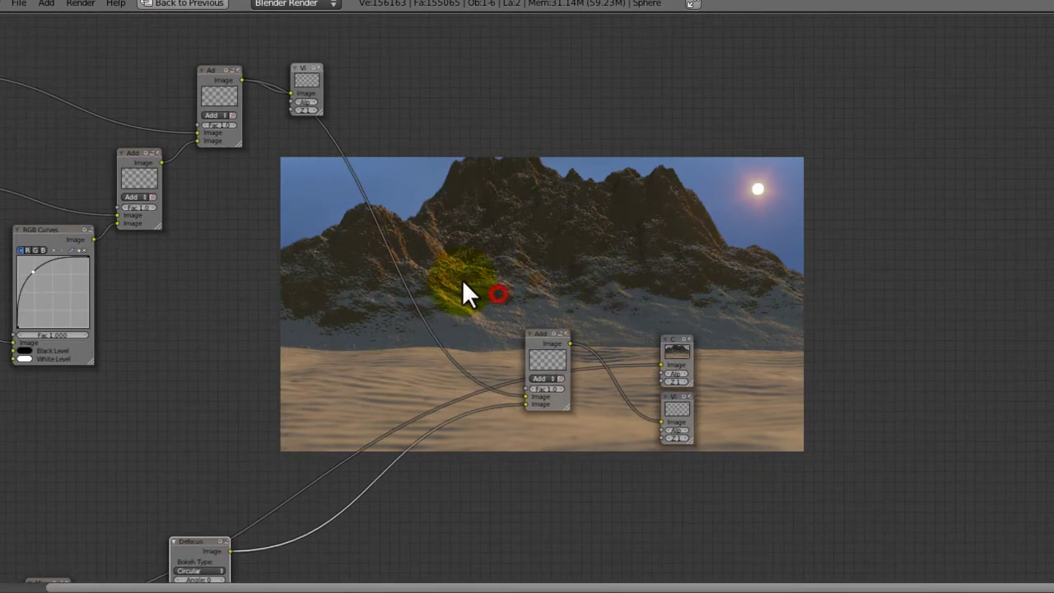
drag(316, 84, 438, 45)
Insert an RGB Curves node between the sun's last Add node and the first image input of the combining Add node.
key(shift+a)
mouse_move(411, 271)
mouse_move(407, 239)
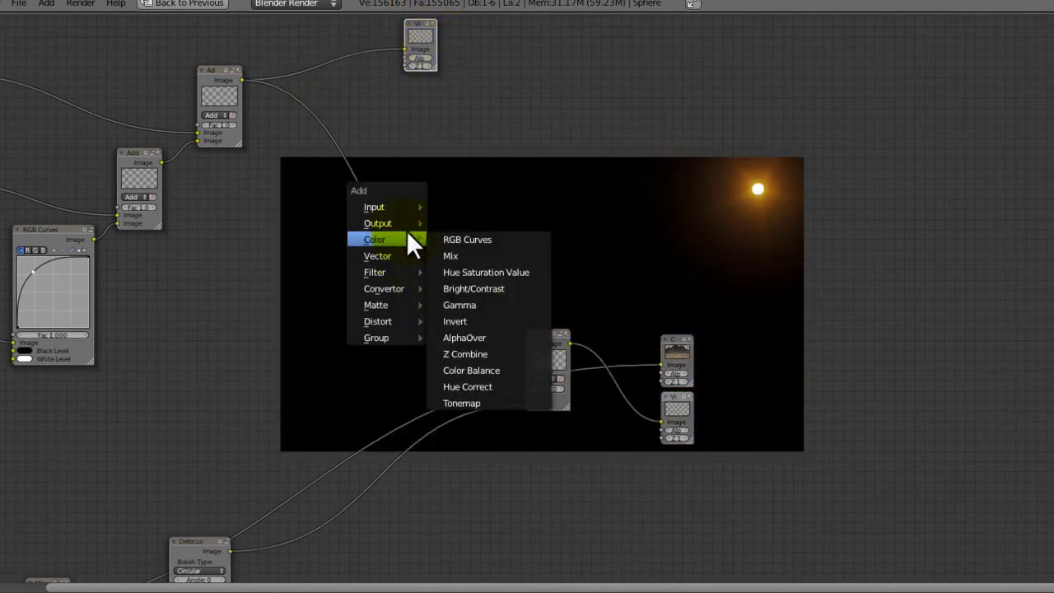
click(471, 242)
drag(498, 232, 407, 212)
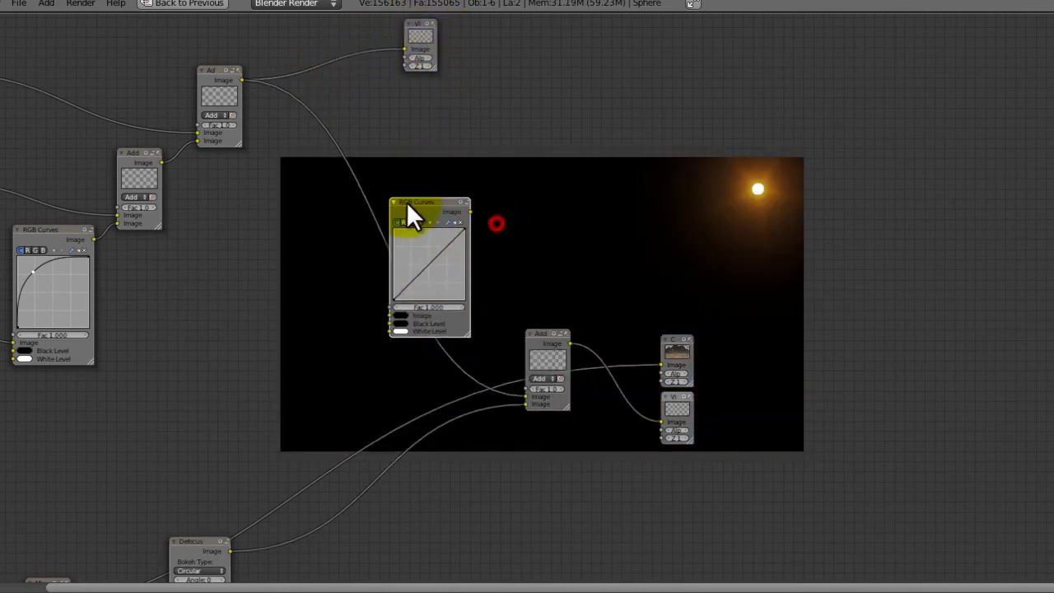
drag(241, 80, 388, 313)
drag(471, 211, 526, 397)
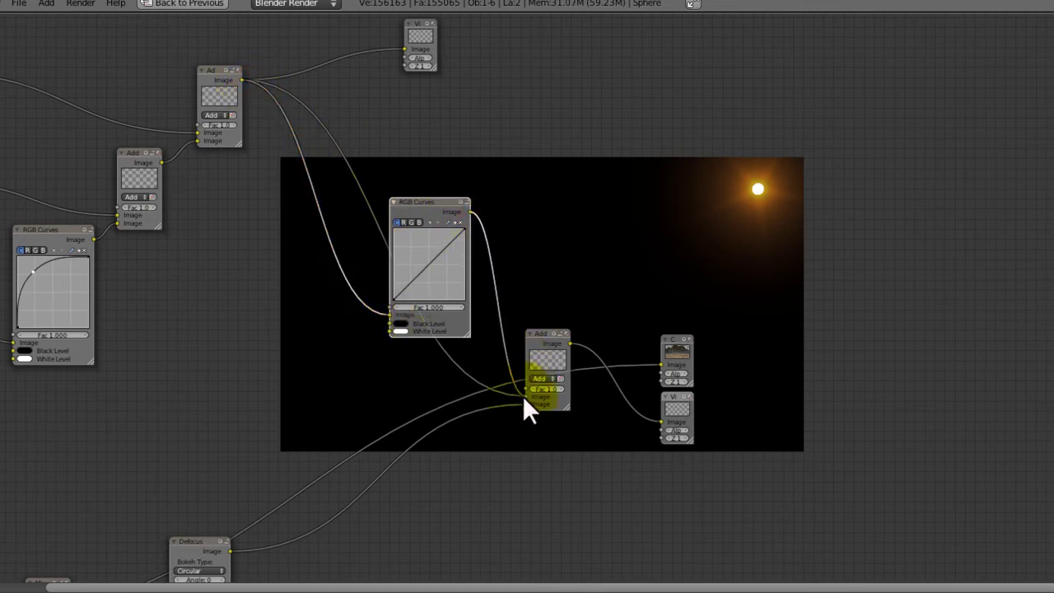
Display the combined image in the backdrop through its own Viewer node and delete the sun branch's Viewer node.
click(682, 409)
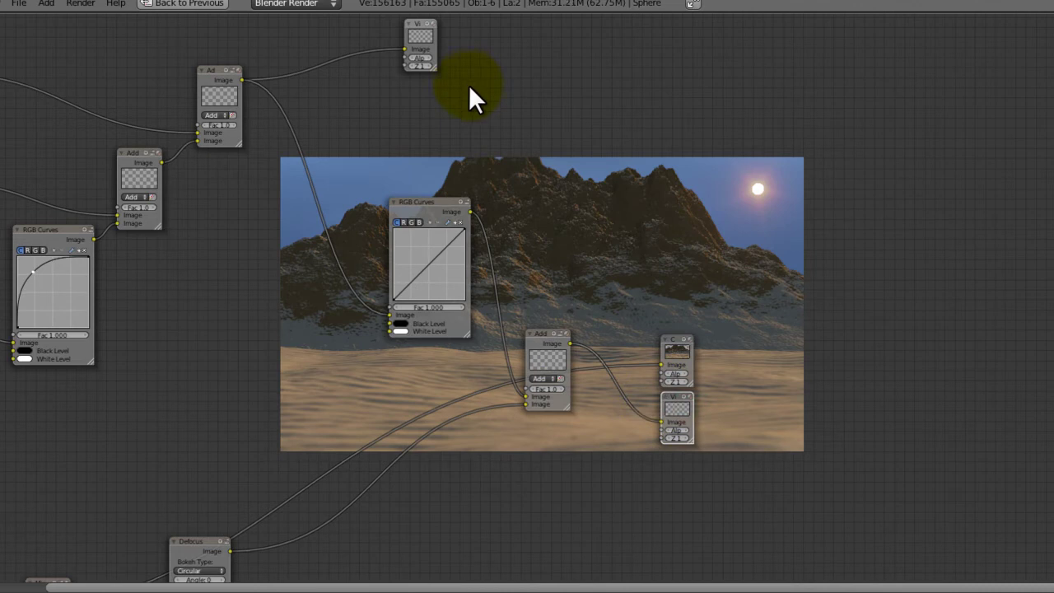
click(411, 42)
key(x)
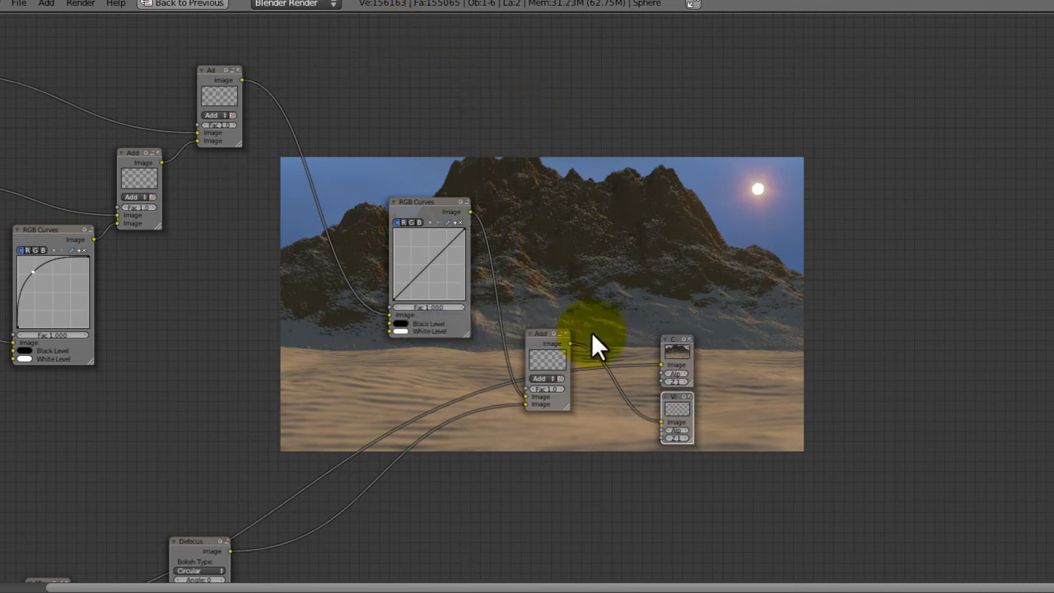
Bend the new RGB Curves node's curve strongly upward to brighten the sun glow, and save the file.
click(438, 256)
drag(430, 264, 409, 245)
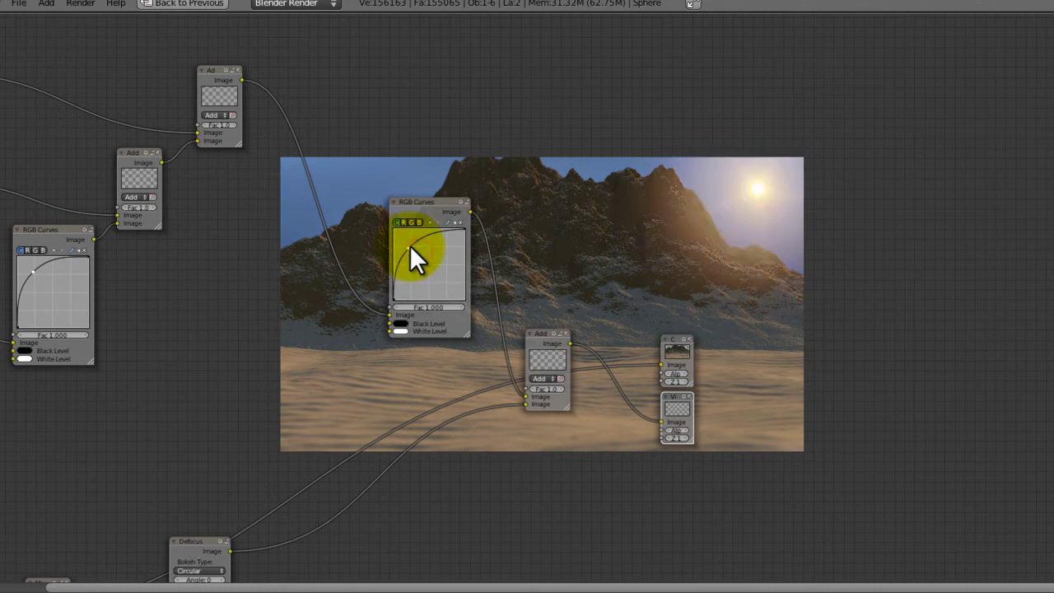
middle_drag(698, 282, 595, 222)
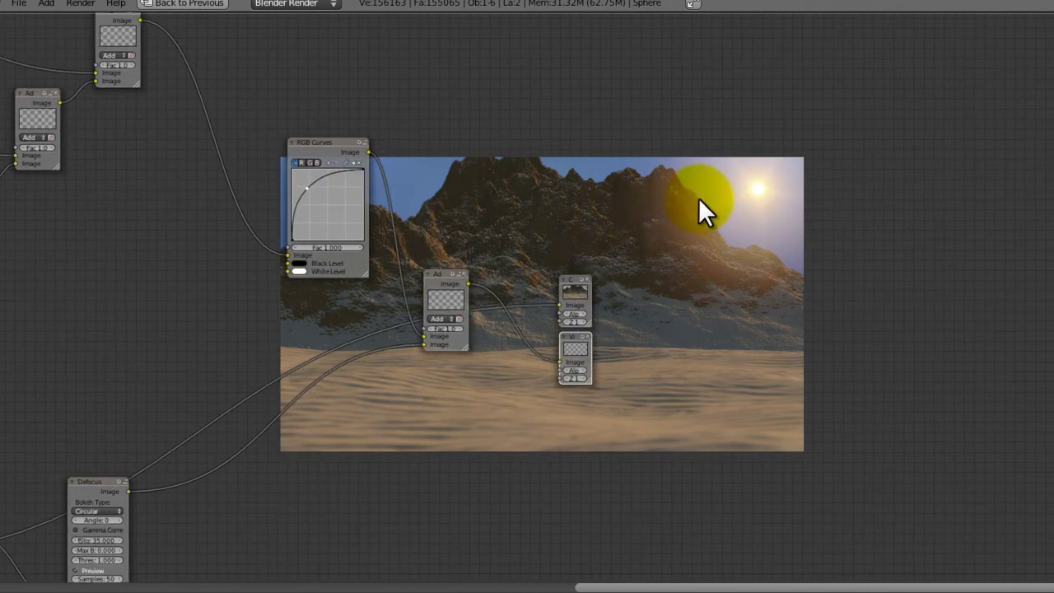
key(ctrl+s)
click(458, 435)
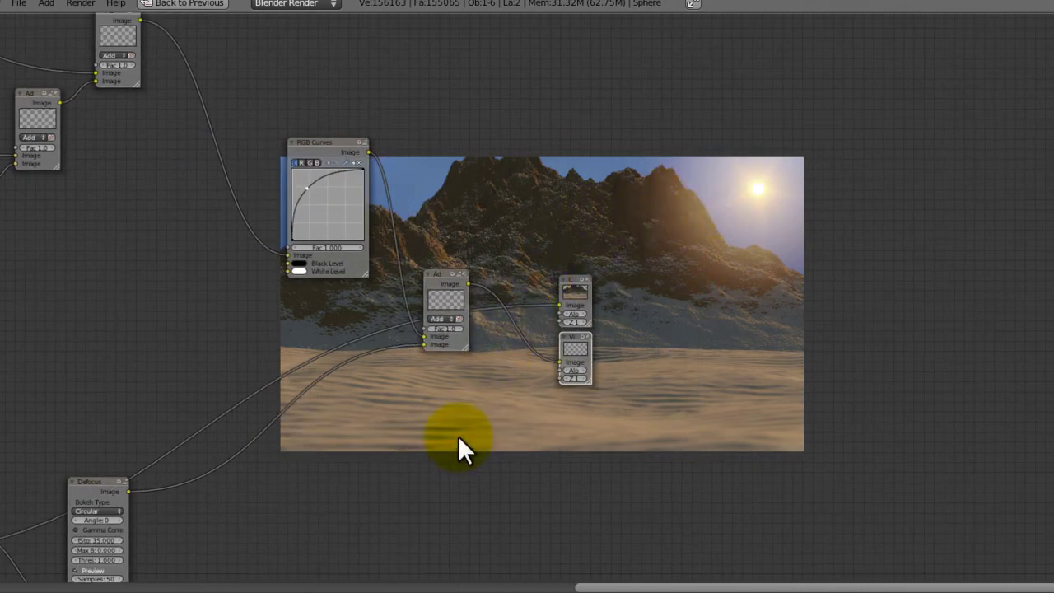
Move the Composite and Viewer nodes far to the right of the combining Add node, and save the file.
middle_drag(678, 271, 631, 188)
scroll(560, 218, down, 1)
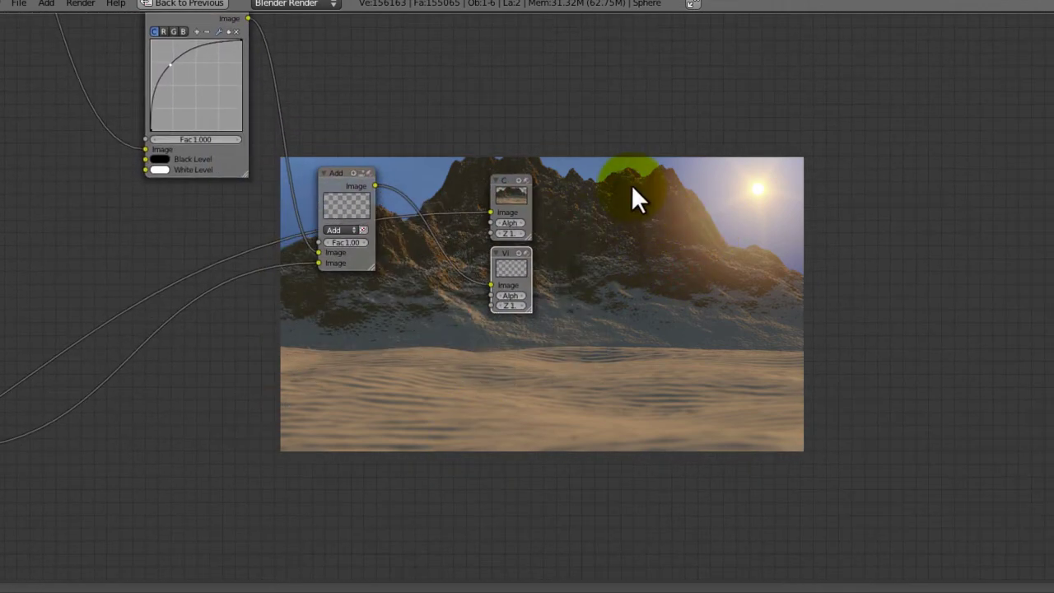
key(ctrl+s)
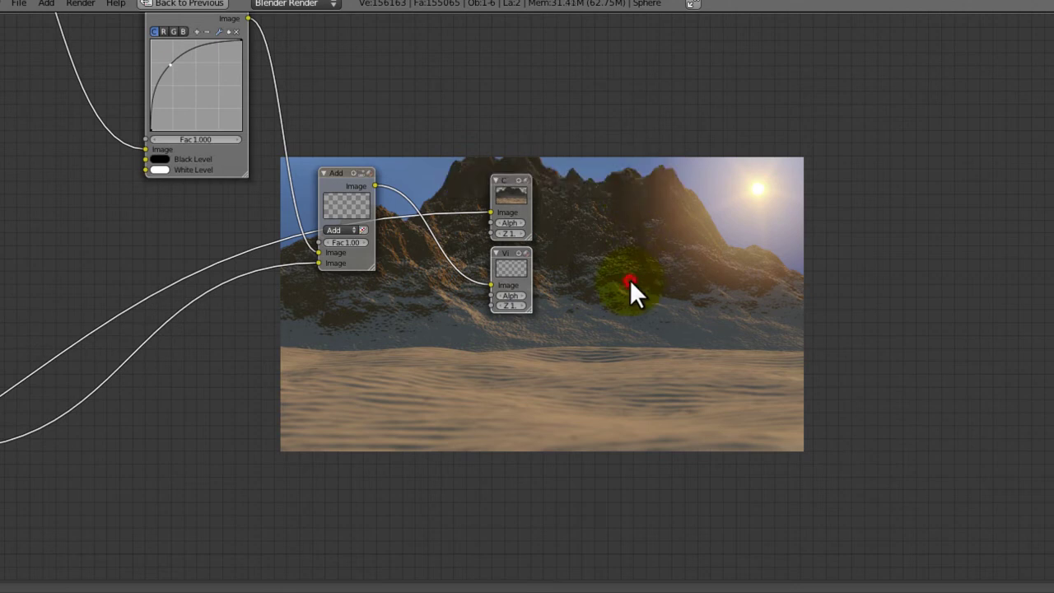
key(ctrl+s)
key(b)
drag(554, 174, 496, 309)
key(g)
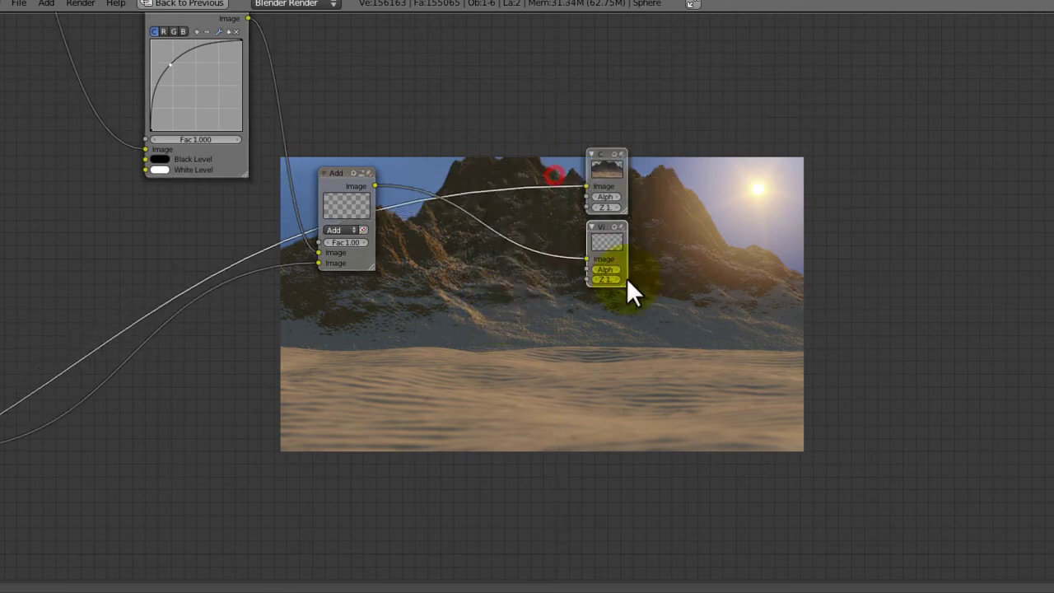
click(872, 270)
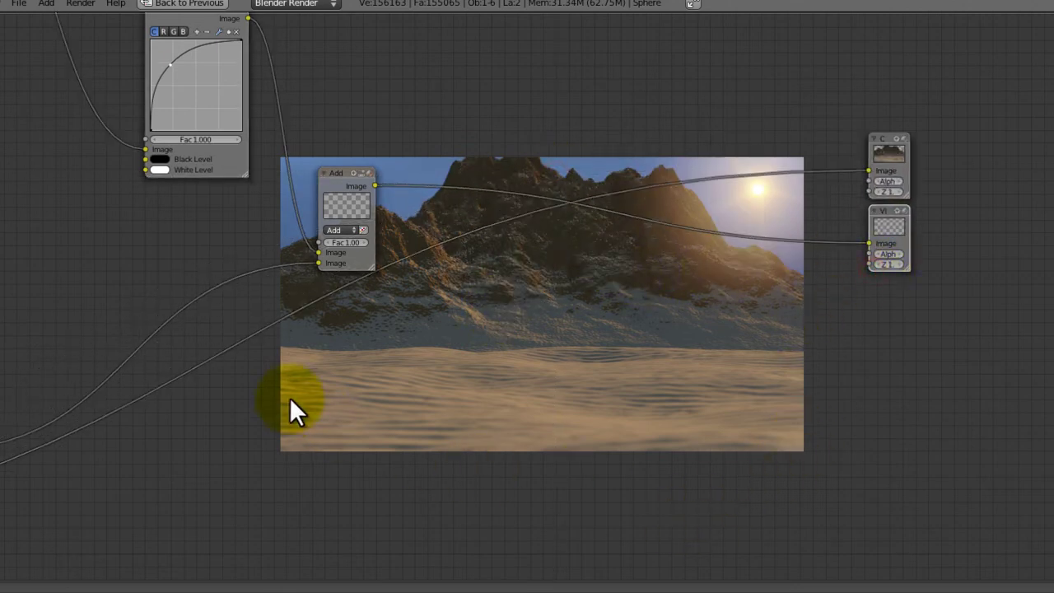
key(ctrl+s)
click(482, 323)
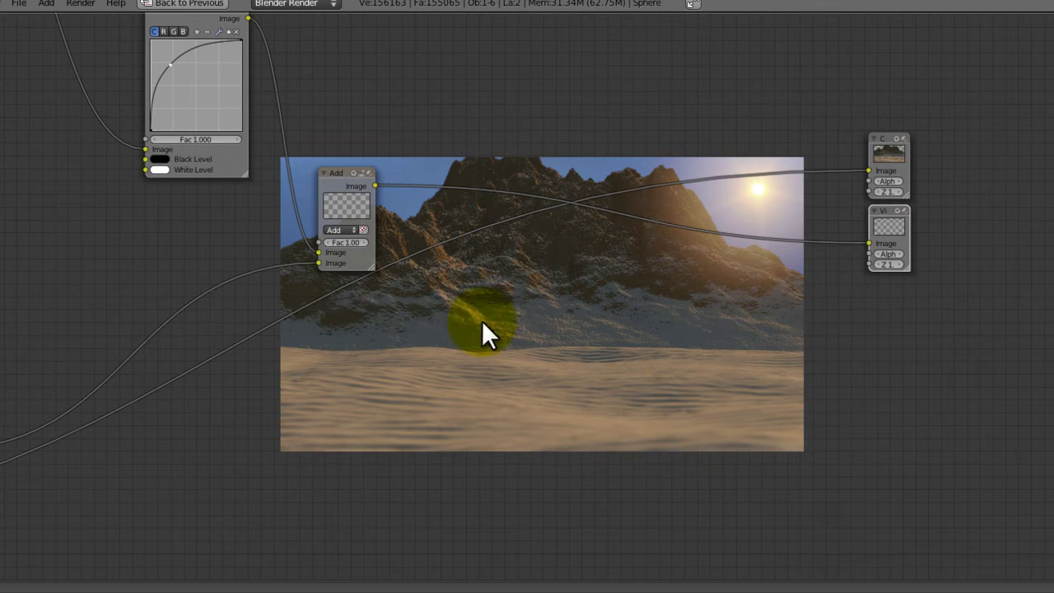
Add a Math node between the combining Add node and the output nodes.
mouse_move(481, 323)
middle_down()
mouse_move(471, 356)
mouse_move(482, 315)
mouse_move(479, 335)
middle_up()
middle_drag(478, 335, 466, 360)
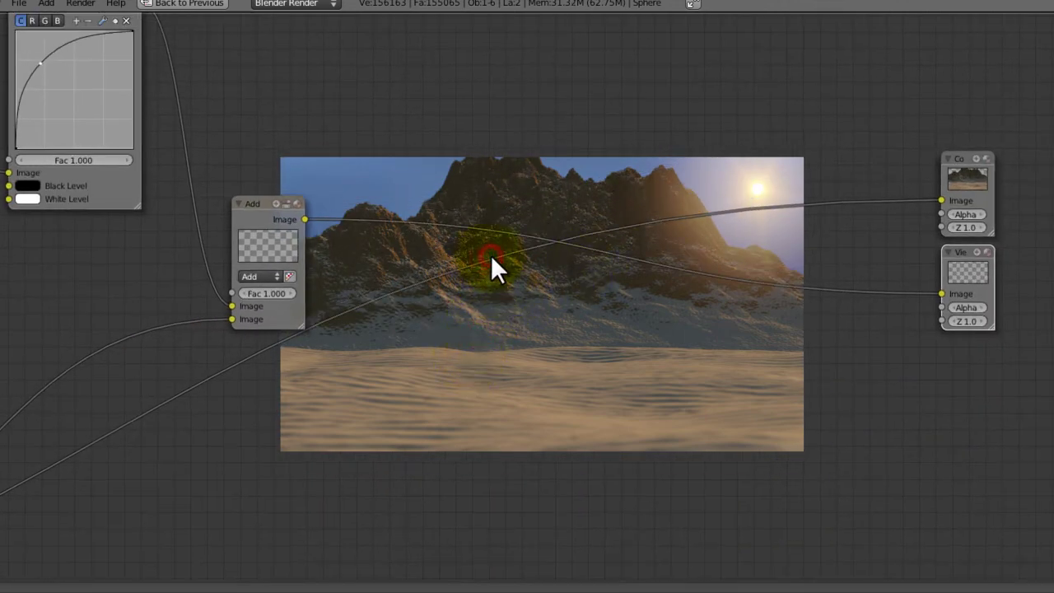
key(shift+a)
mouse_move(491, 258)
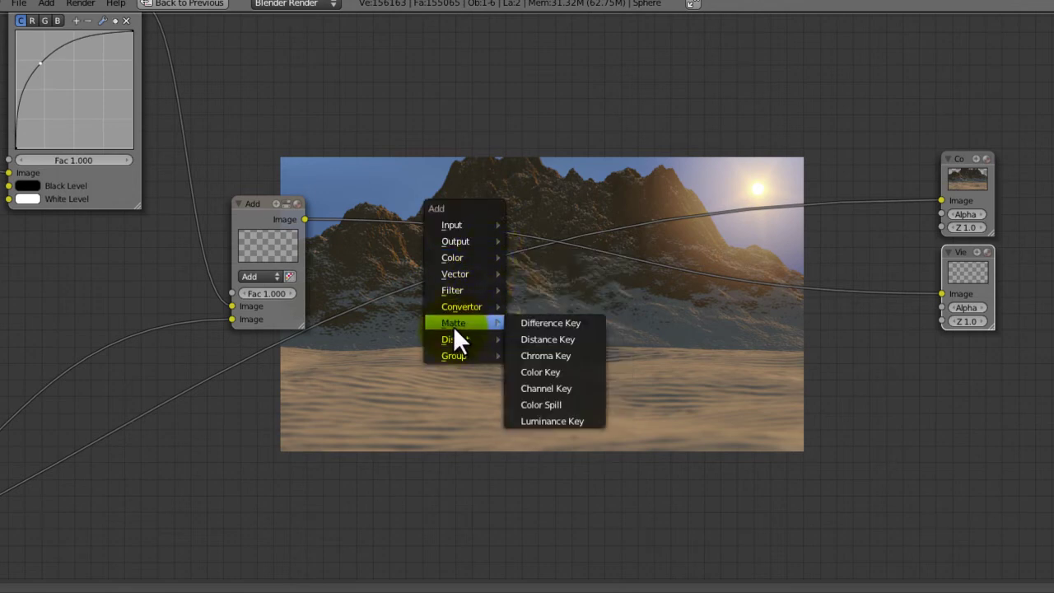
mouse_move(455, 338)
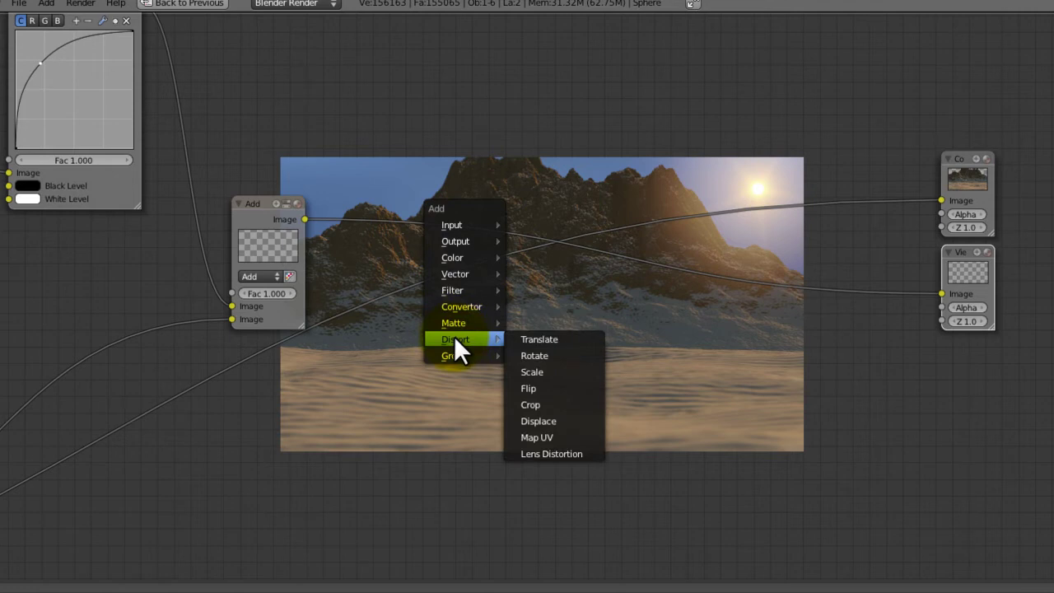
mouse_move(457, 308)
click(547, 372)
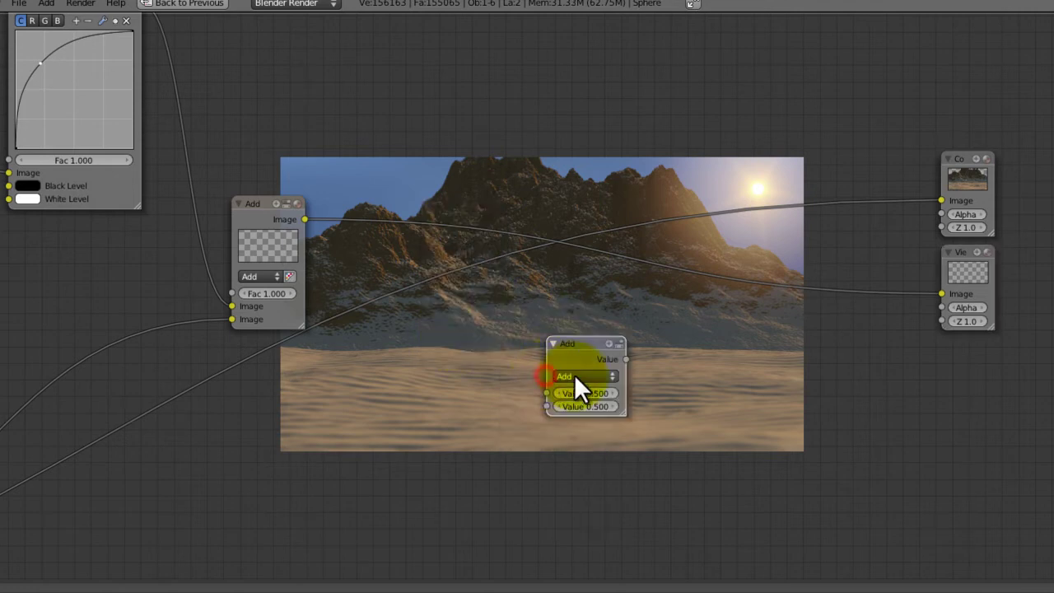
click(454, 291)
Wire the combining Add output through the Math node's second value input to the Viewer, with the operation set to Less Than.
click(304, 216)
drag(303, 217, 424, 340)
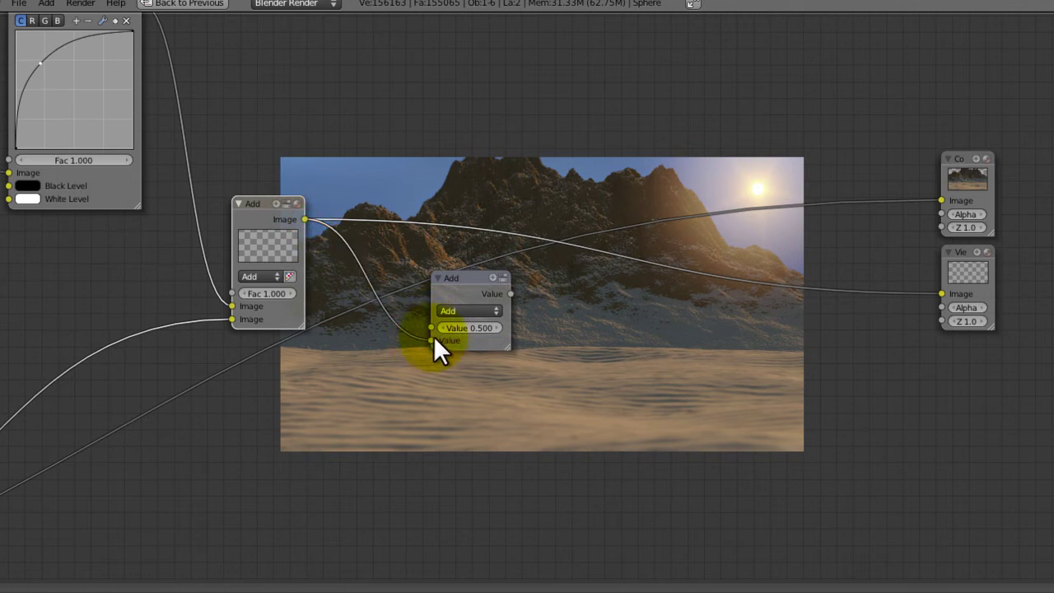
click(462, 308)
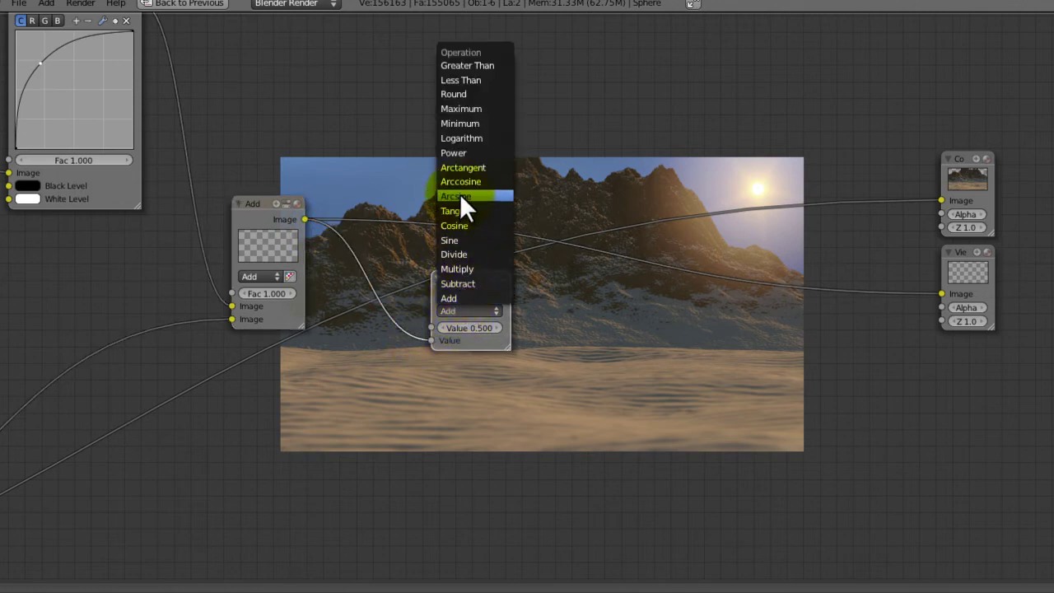
click(463, 75)
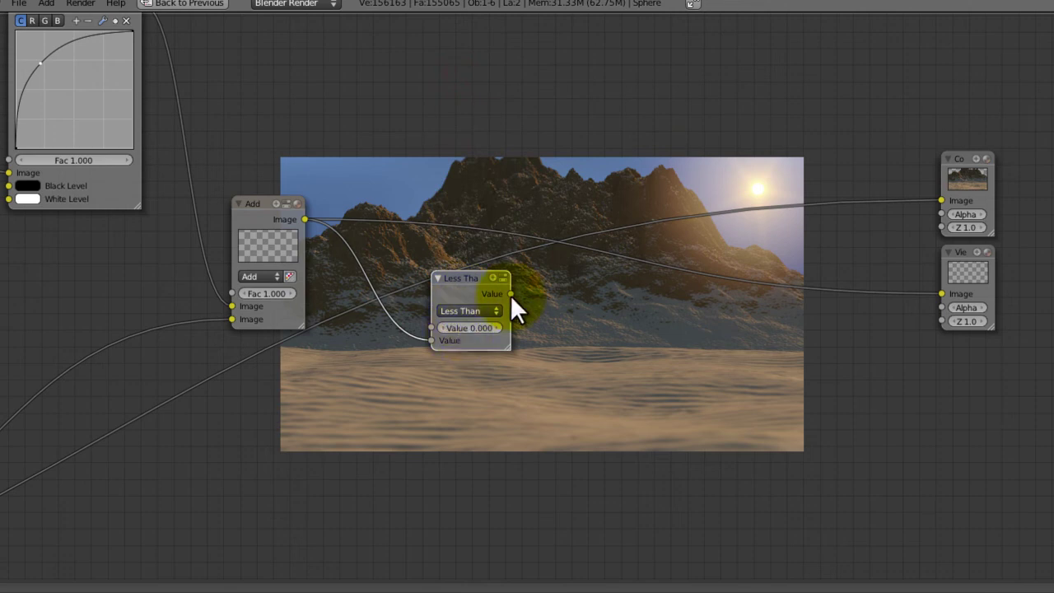
drag(511, 294, 943, 290)
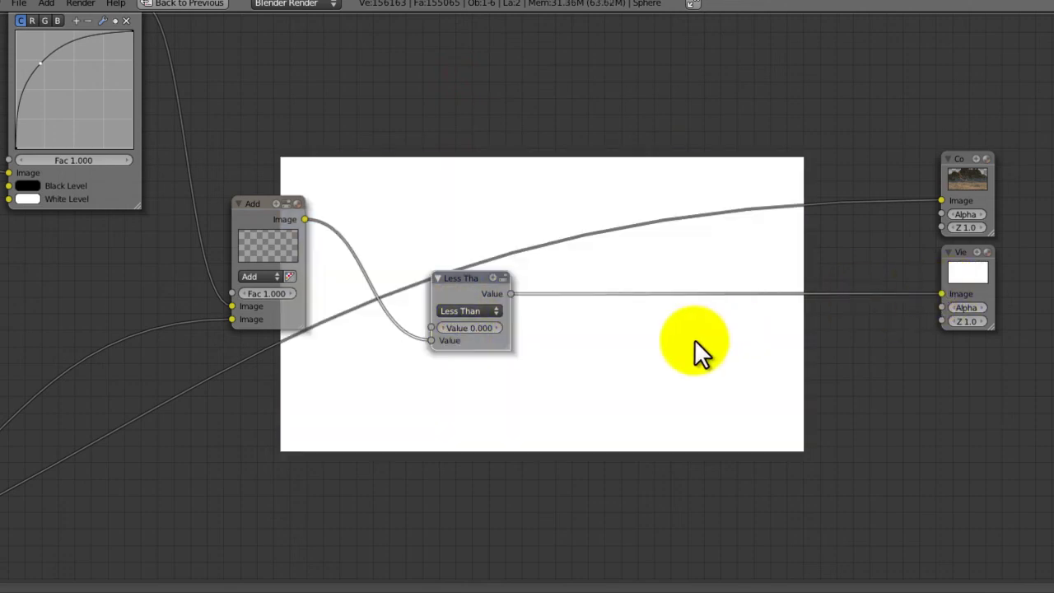
Move the Less Than node upward and place a duplicate of it directly below.
middle_drag(692, 340, 477, 319)
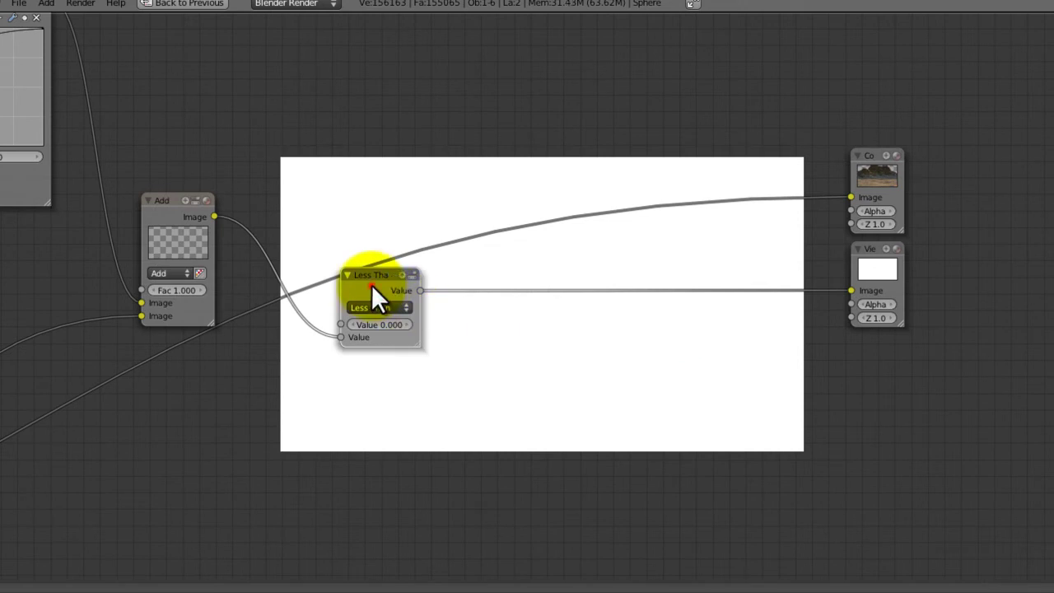
drag(372, 284, 364, 145)
key(shift+d)
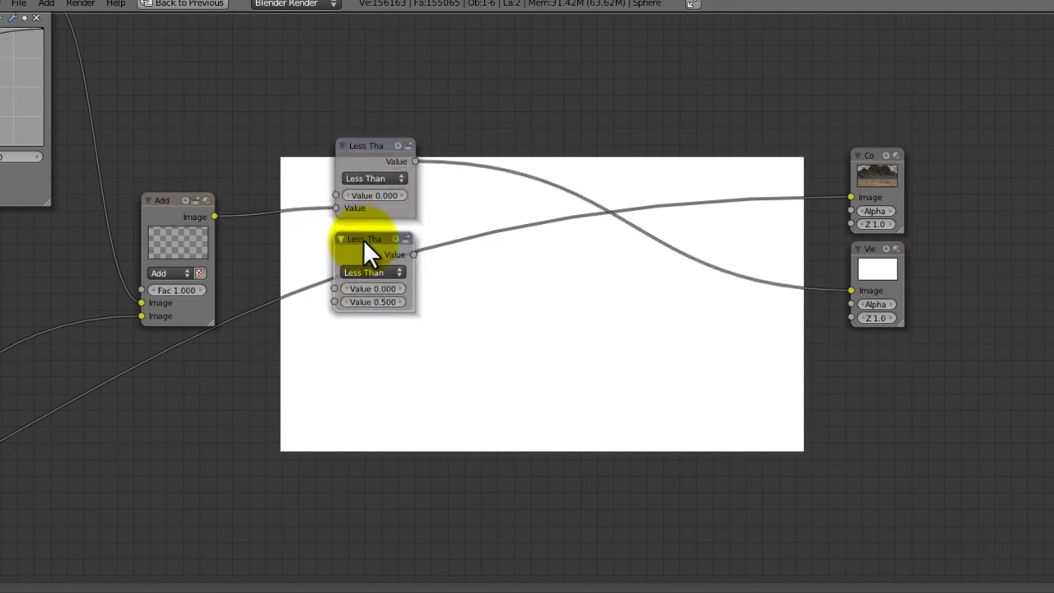
click(364, 240)
Connect the combining Add output to the duplicate Math node's second value input and set its operation to Greater Than.
drag(213, 217, 333, 296)
click(361, 268)
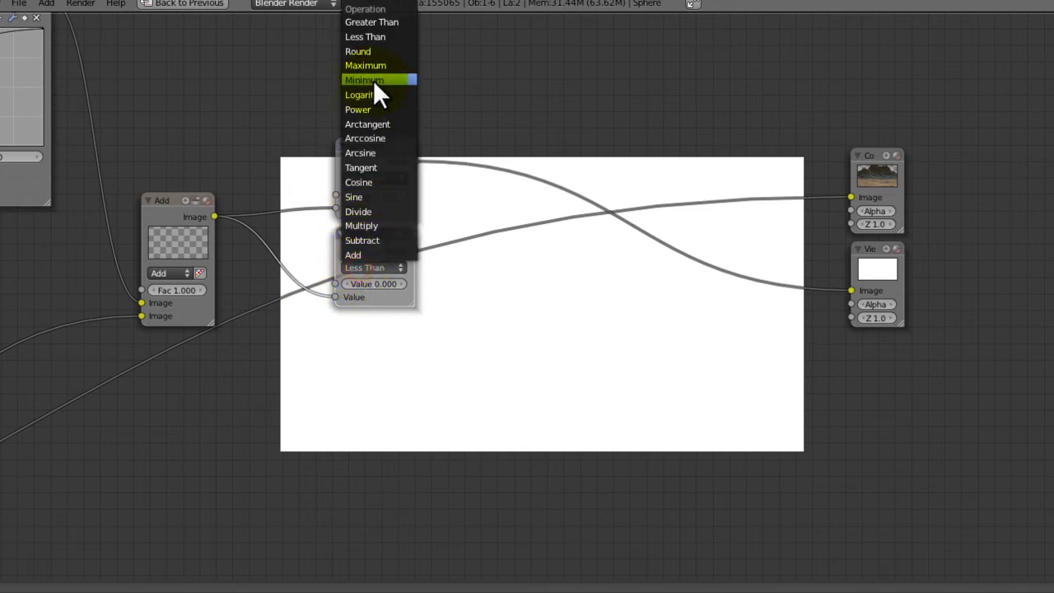
click(383, 23)
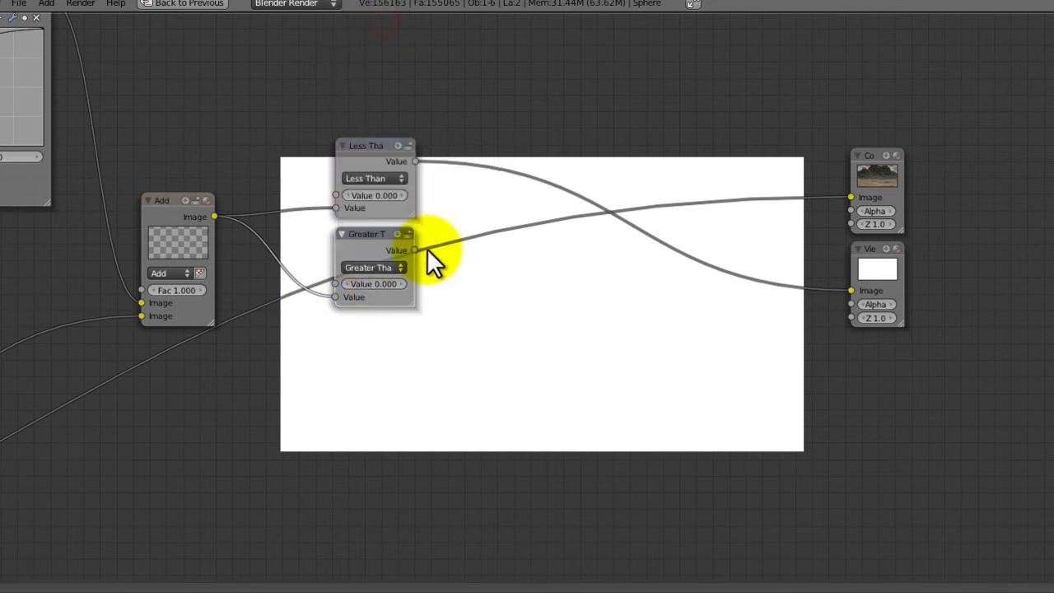
Connect the Greater Than output to the Viewer's image input, save the file, and remove the Less Than link from the Viewer's alpha input.
drag(416, 250, 850, 291)
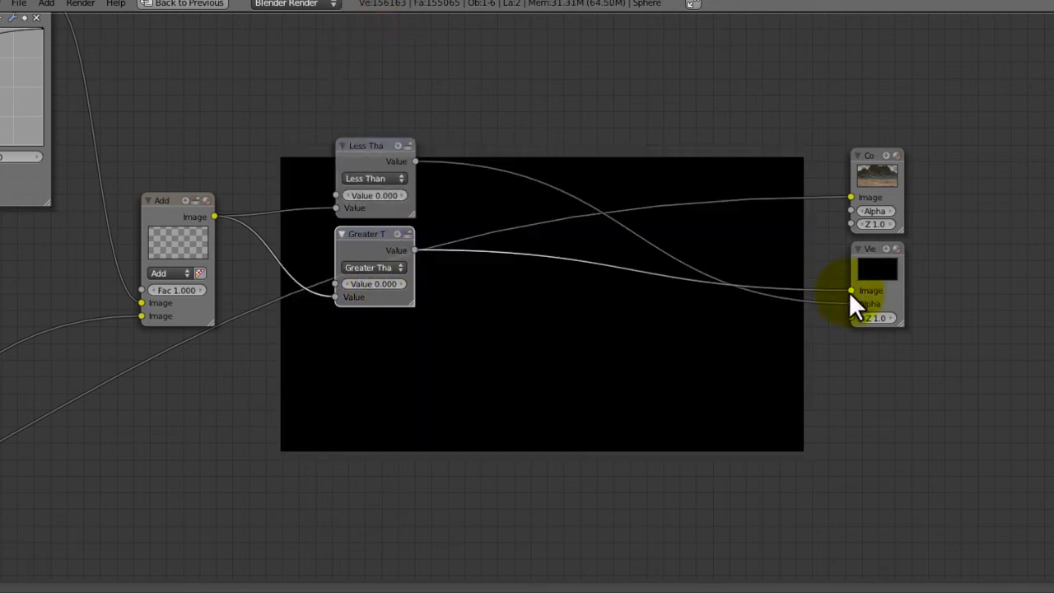
middle_drag(614, 283, 559, 282)
key(ctrl+s)
click(560, 283)
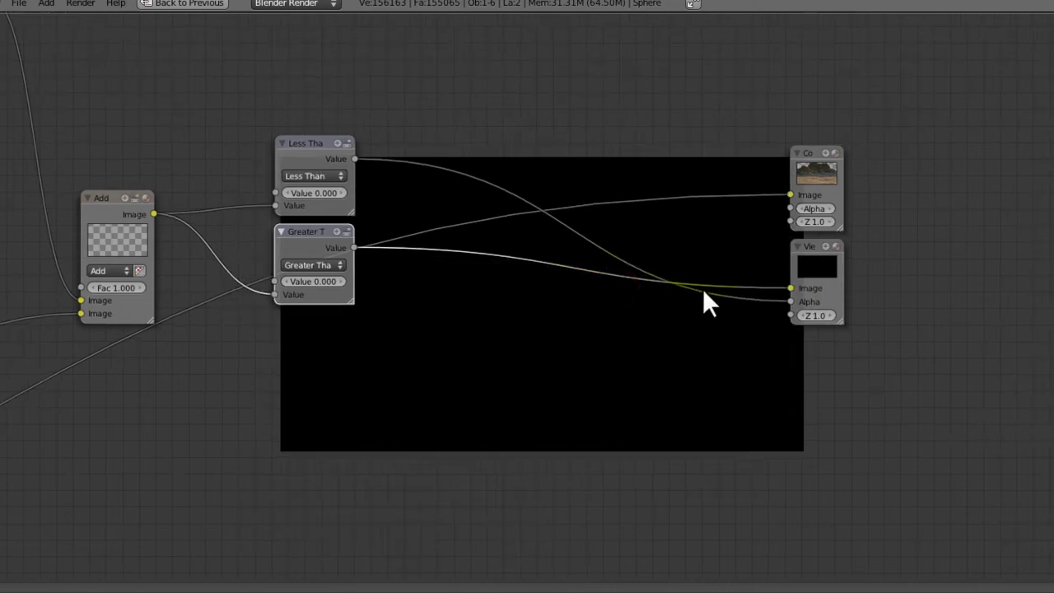
drag(787, 301, 759, 303)
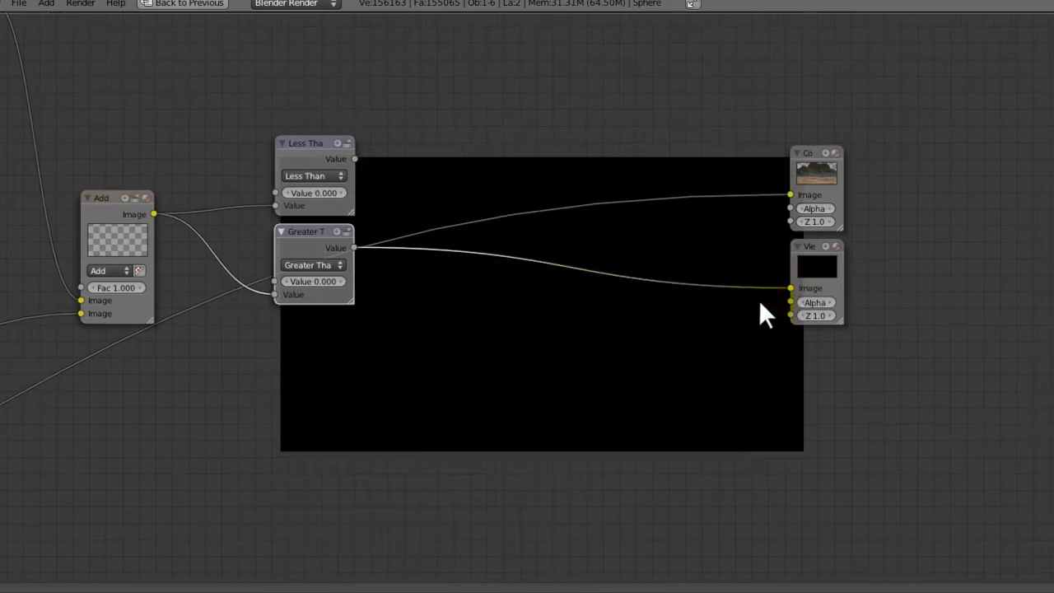
Move the Less Than and Greater Than nodes down together, clear of the link running to the Composite node.
middle_drag(463, 238, 526, 251)
key(b)
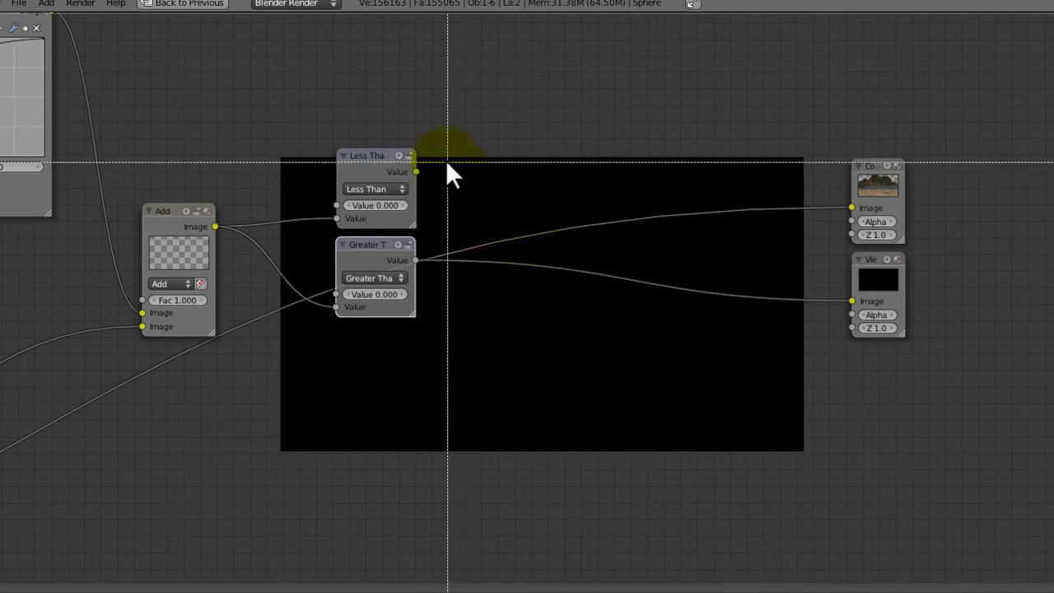
drag(448, 163, 338, 484)
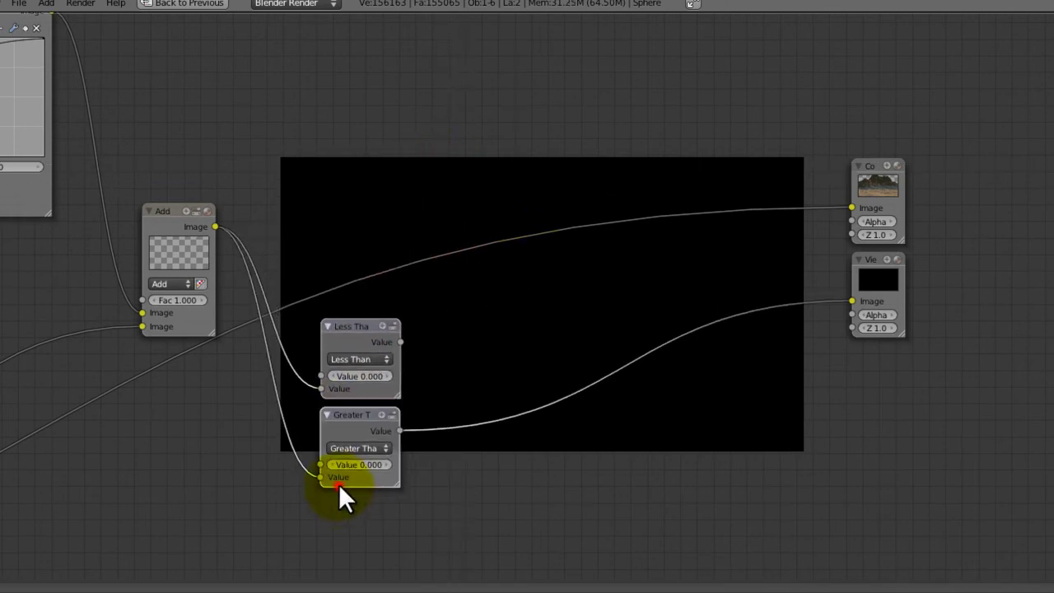
middle_drag(399, 490, 326, 413)
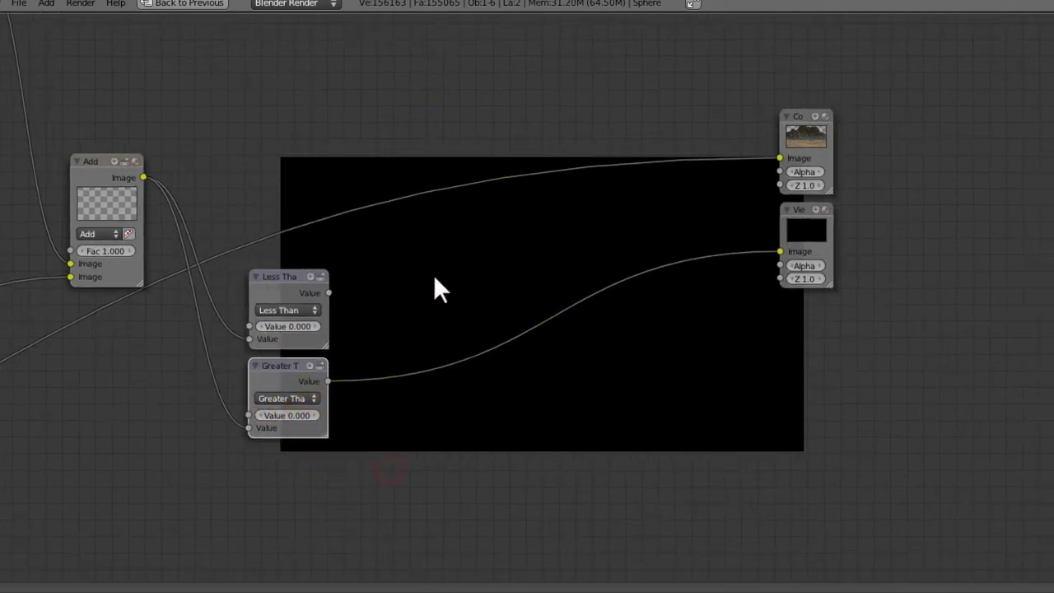
key(shift+a)
mouse_move(458, 275)
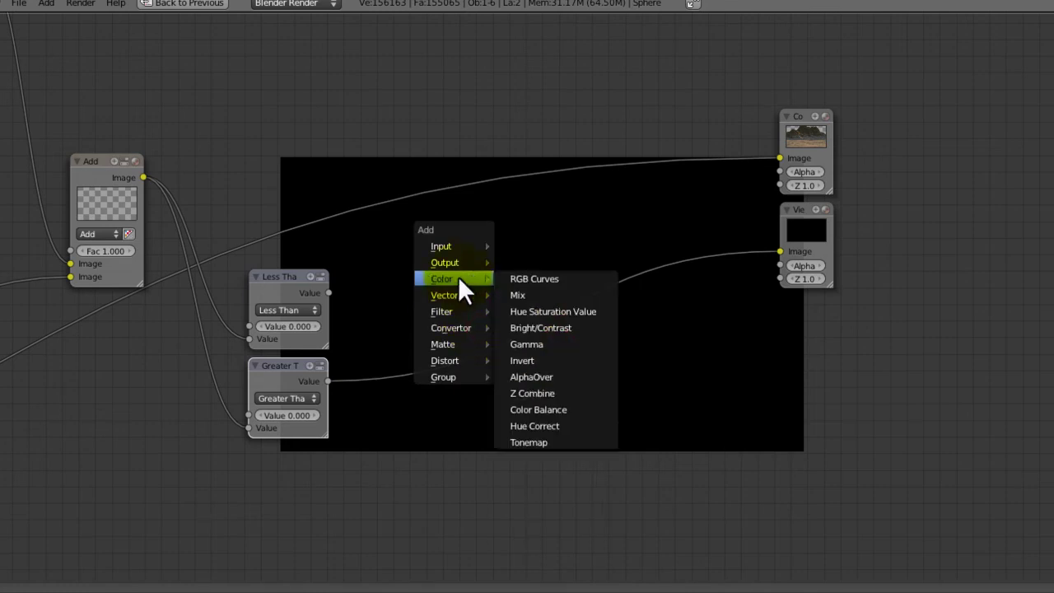
click(530, 300)
click(552, 336)
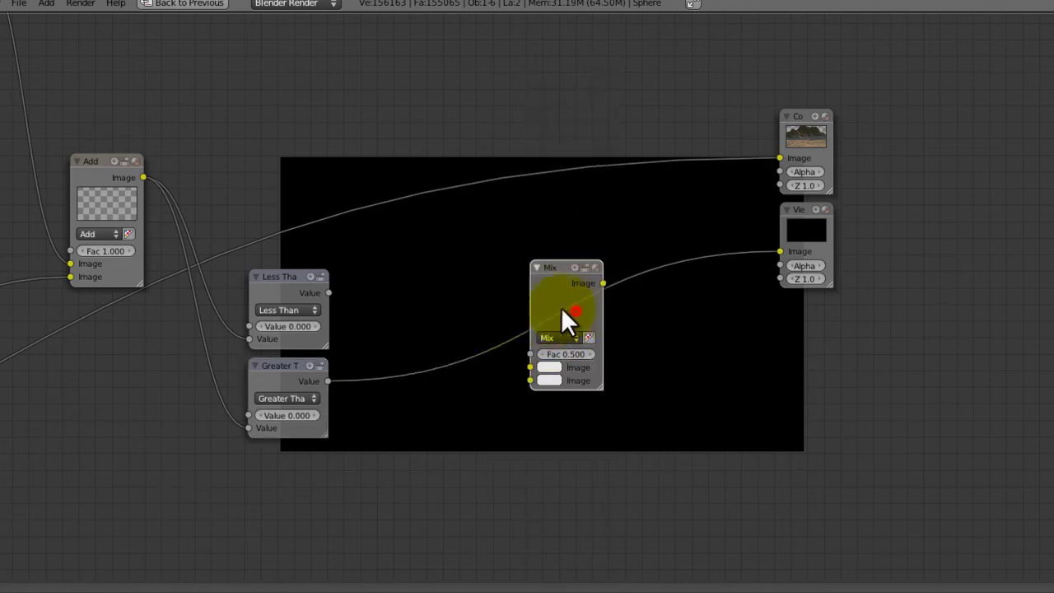
key(x)
key(shift+a)
mouse_move(402, 322)
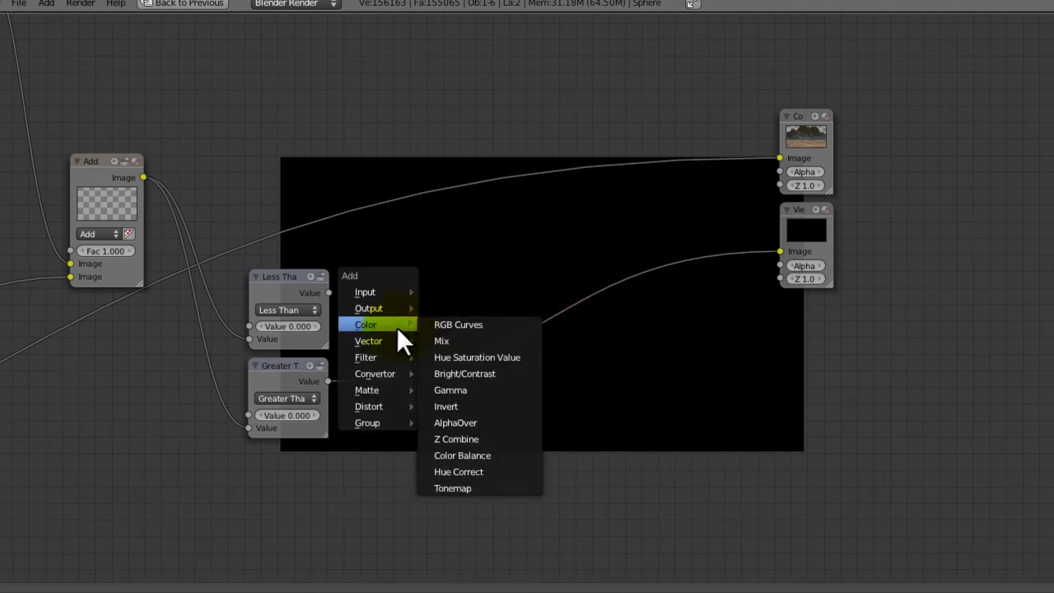
mouse_move(382, 406)
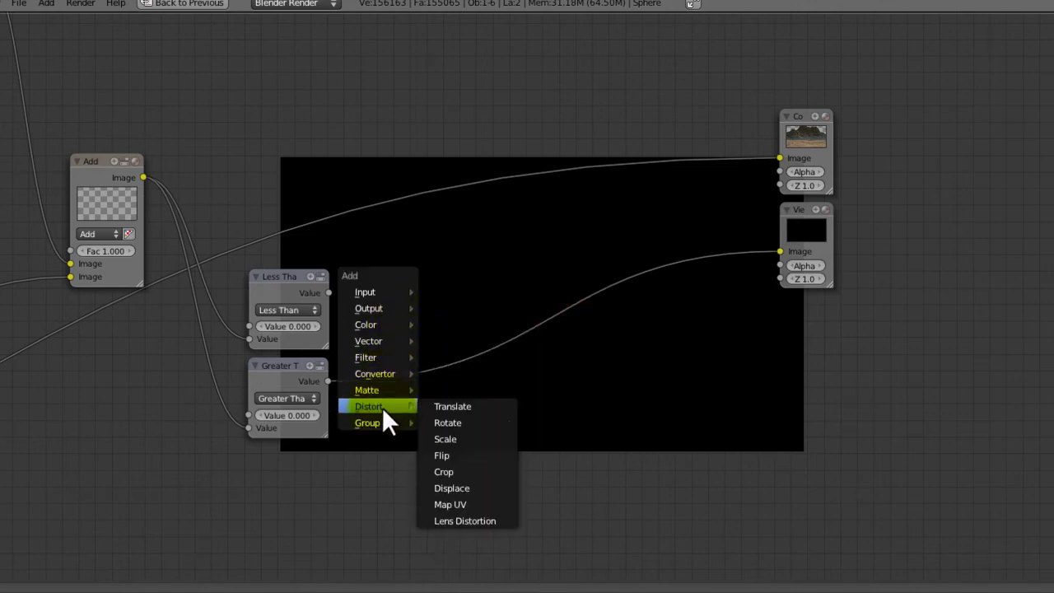
click(462, 487)
key(x)
Add a Lens Distortion node beside the Less Than node with Distort set to 1.000, and move the Greater Than node lower.
key(shift+a)
mouse_move(424, 376)
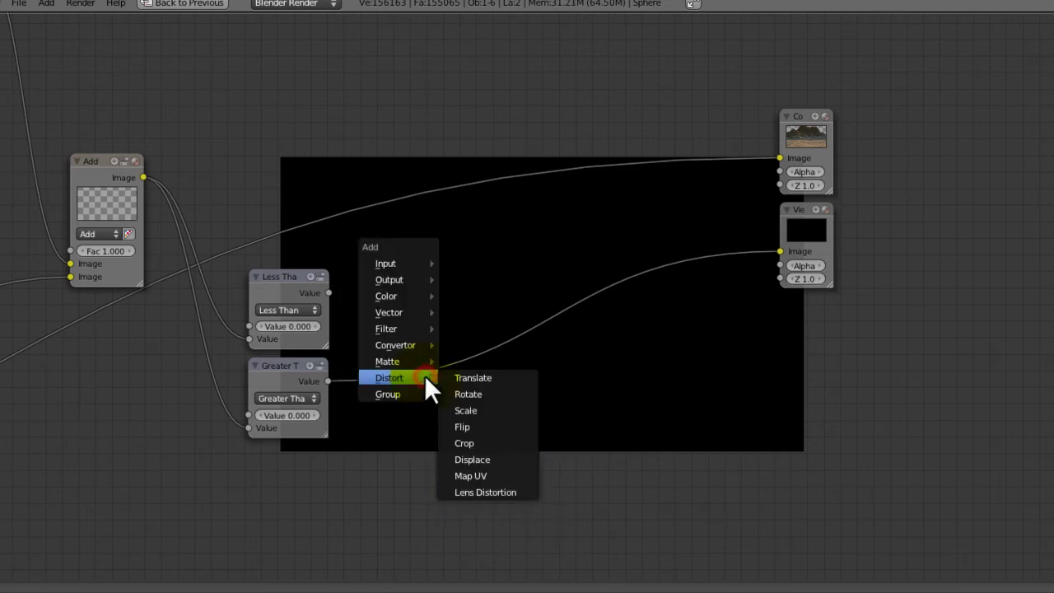
click(477, 492)
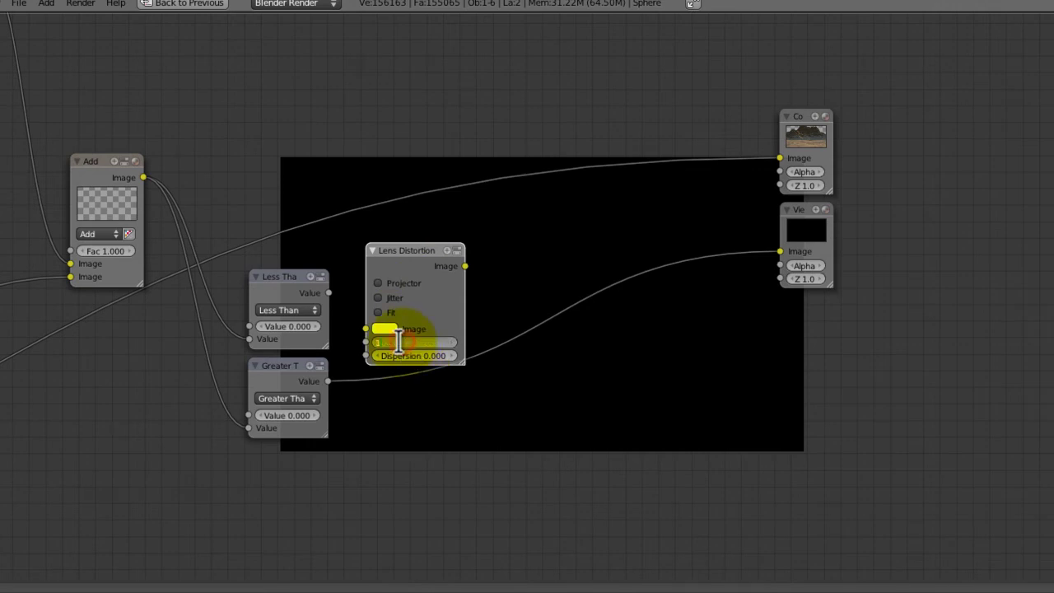
right_click(281, 372)
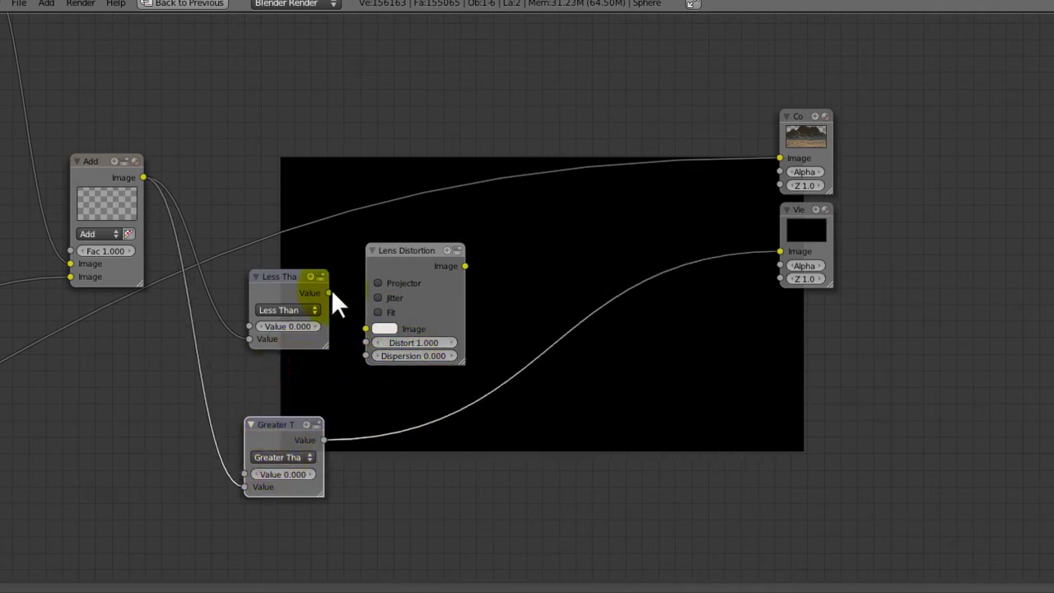
Route the Less Than output through the Lens Distortion node to the Viewer's image input and save over Part 4.blend.
drag(357, 343, 368, 328)
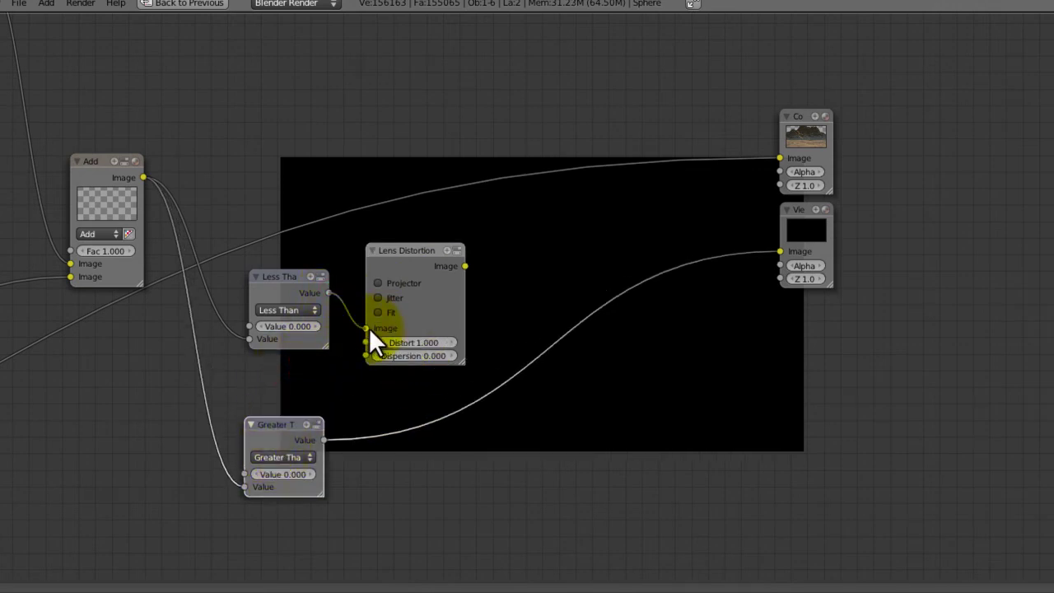
drag(696, 246, 782, 250)
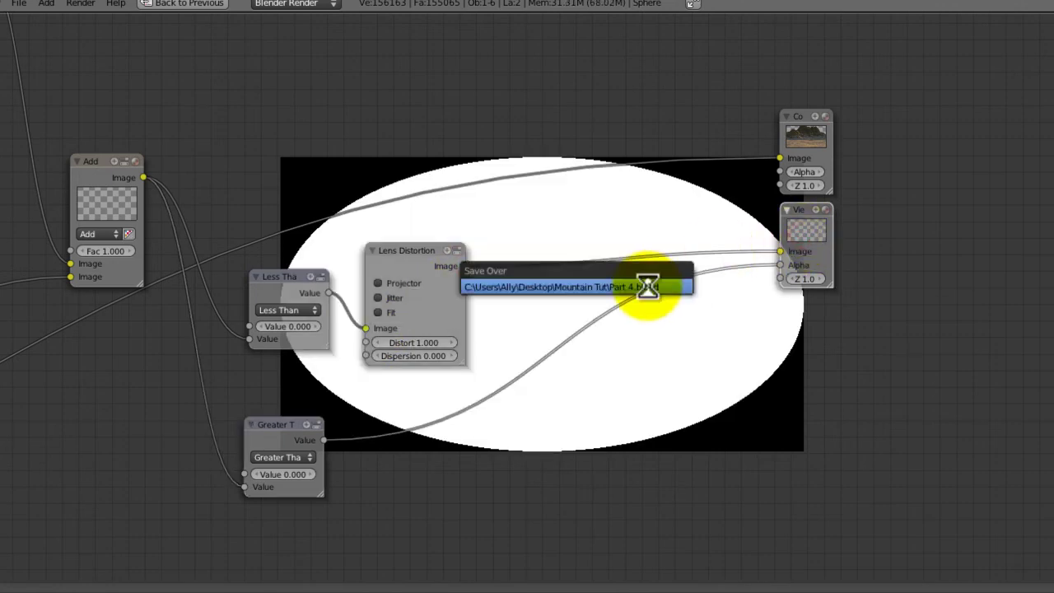
middle_drag(646, 284, 646, 255)
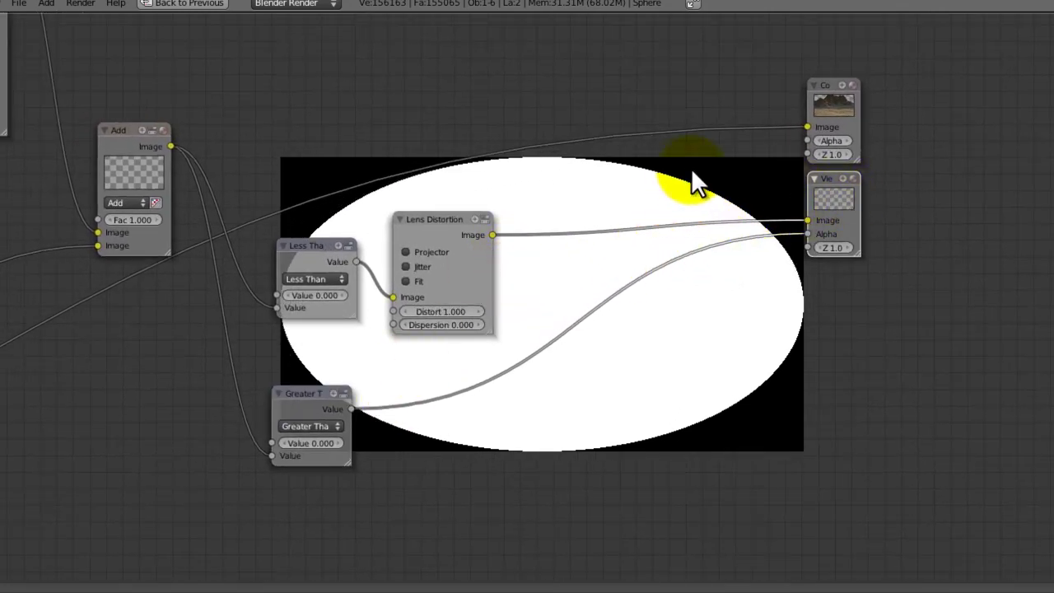
key(ctrl+s)
click(679, 413)
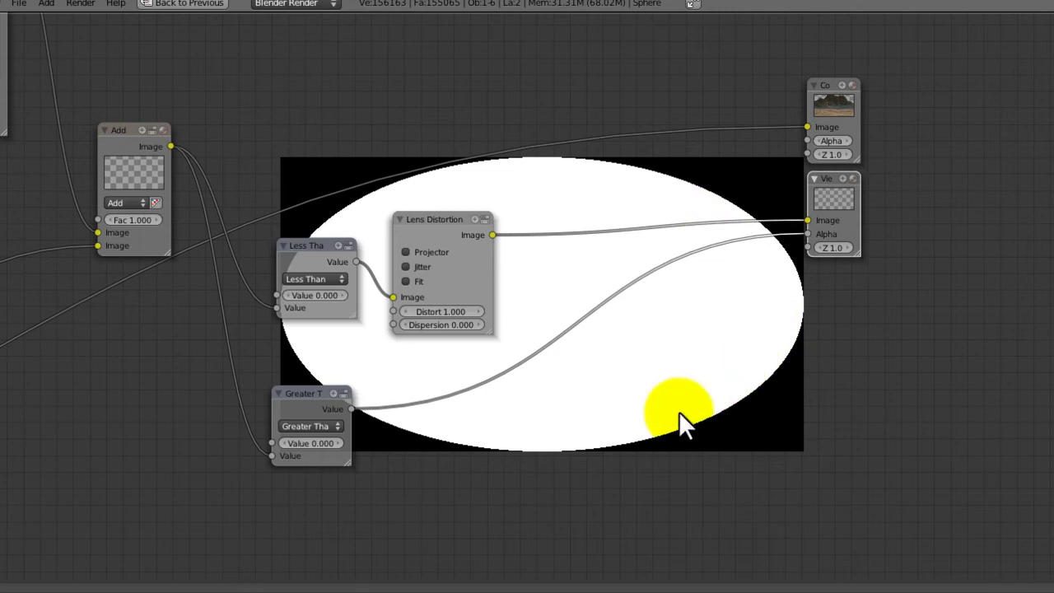
Lower the Greater Than node slightly and add a Mix node with Add blending between the Lens Distortion and Viewer nodes.
middle_drag(660, 402, 697, 350)
drag(344, 346, 337, 384)
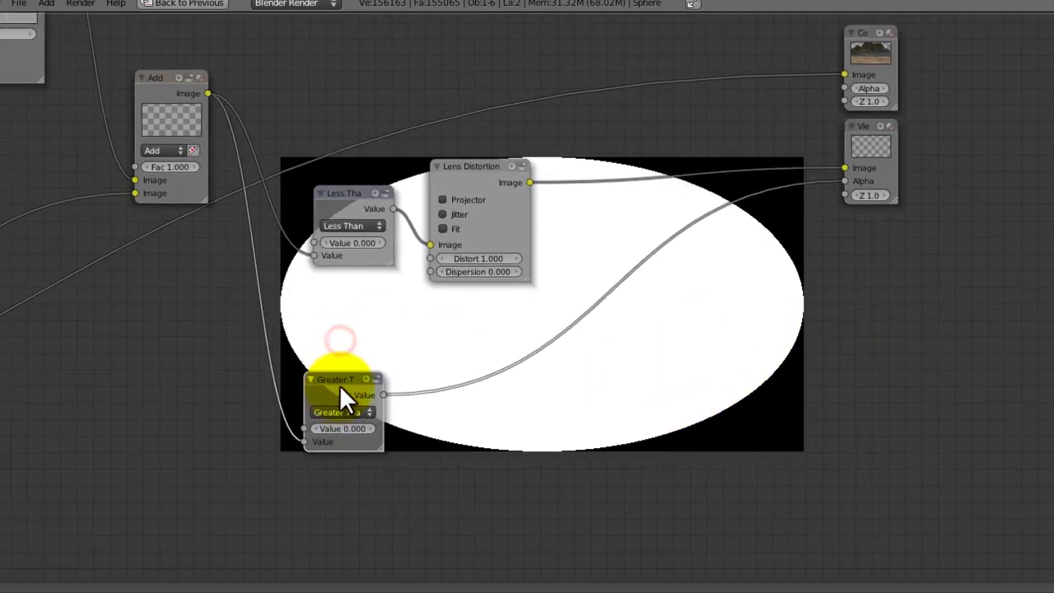
key(shift+a)
mouse_move(502, 315)
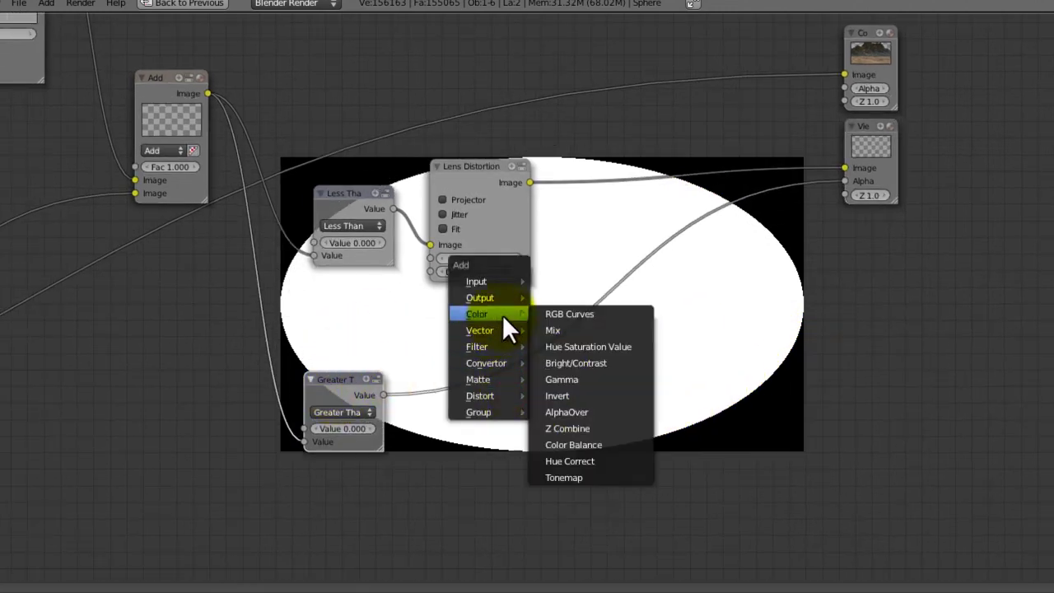
click(568, 328)
click(597, 368)
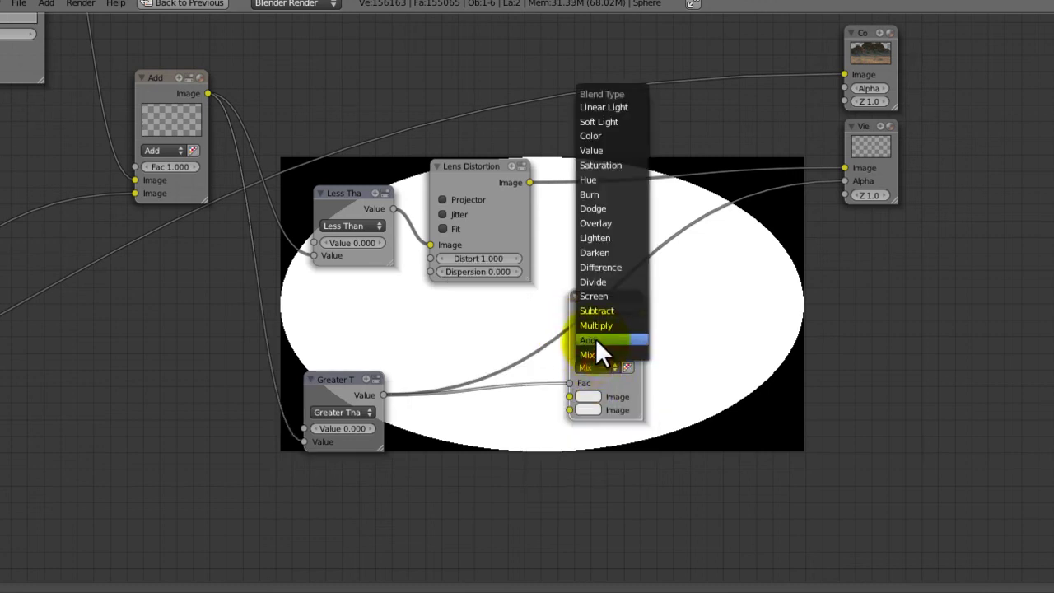
click(596, 339)
drag(603, 319, 643, 227)
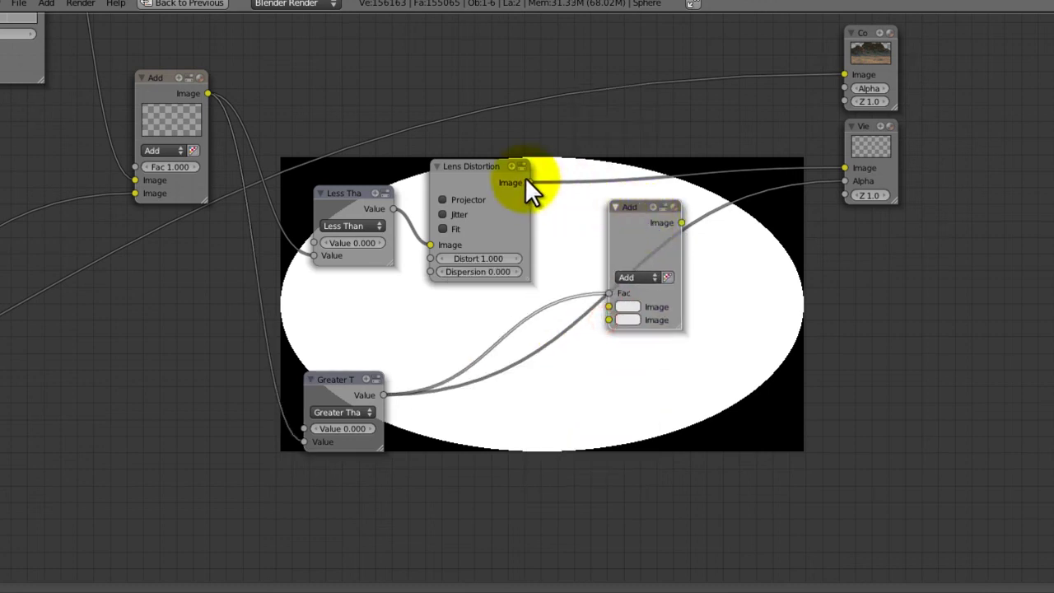
Feed Lens Distortion and Greater Than into the new Add node's first and second image inputs, and send its output to the Viewer.
drag(529, 182, 607, 319)
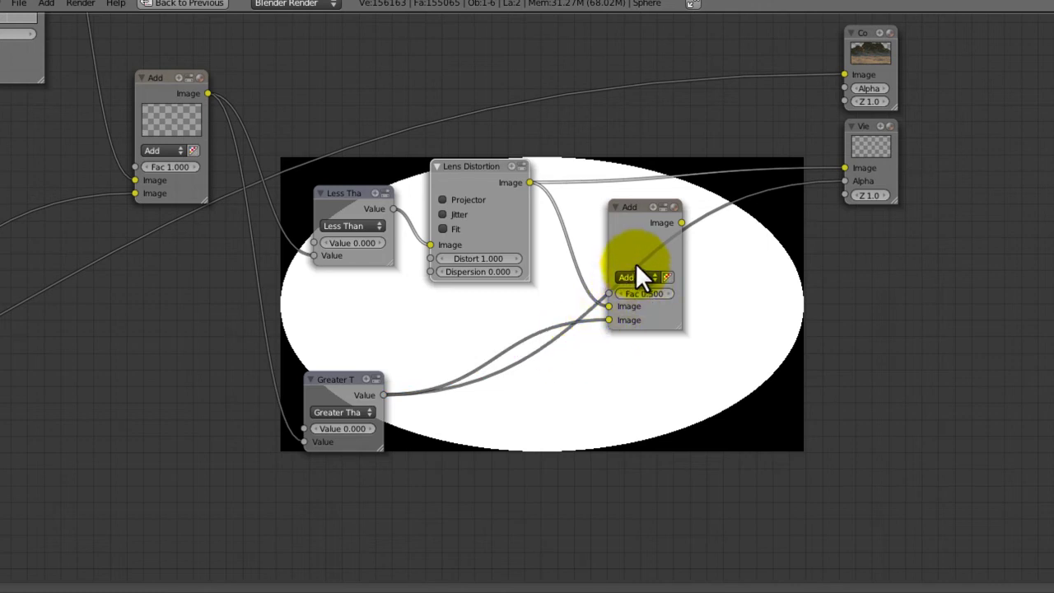
drag(624, 245, 615, 271)
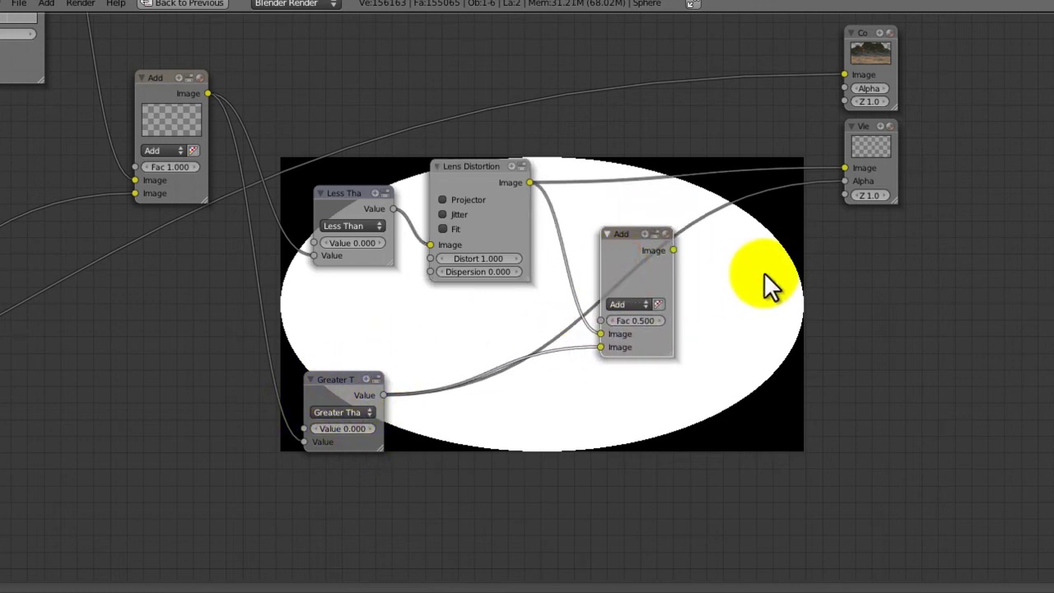
drag(672, 249, 844, 169)
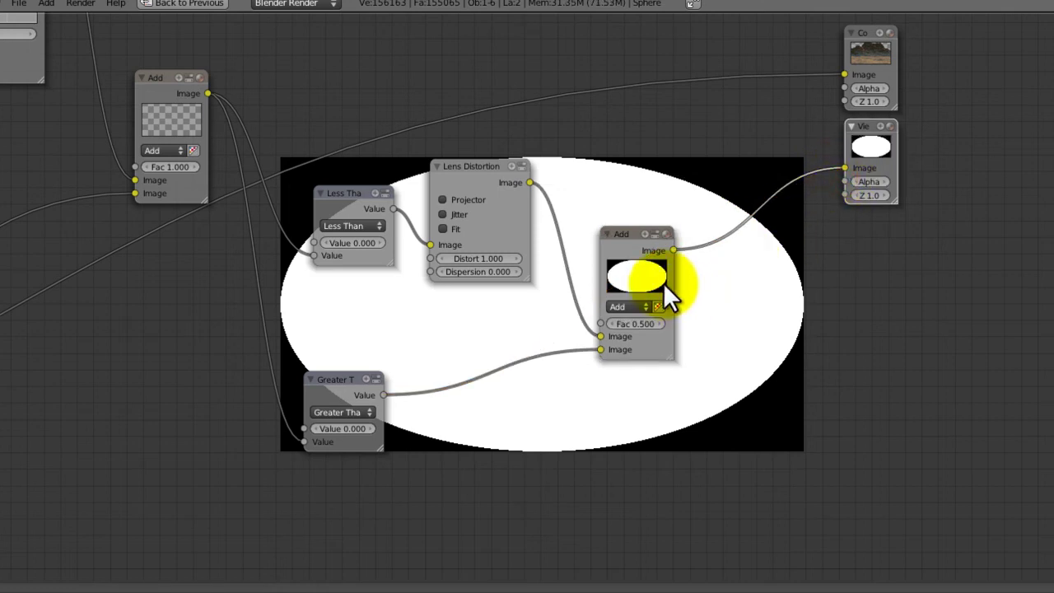
Set the new Add node's Fac to 1.000 and save the file.
middle_drag(681, 274, 631, 320)
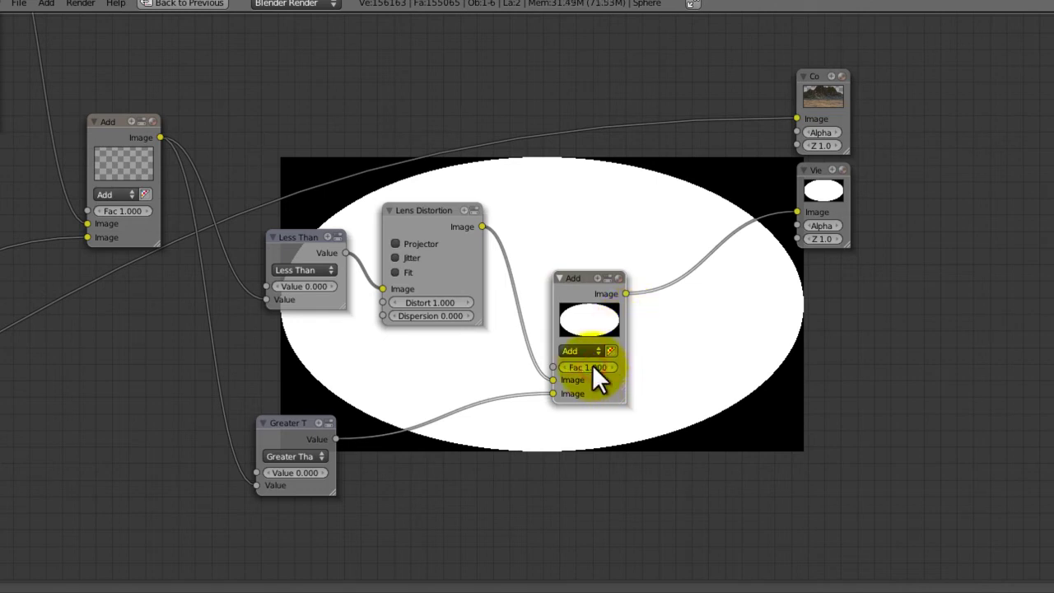
click(823, 189)
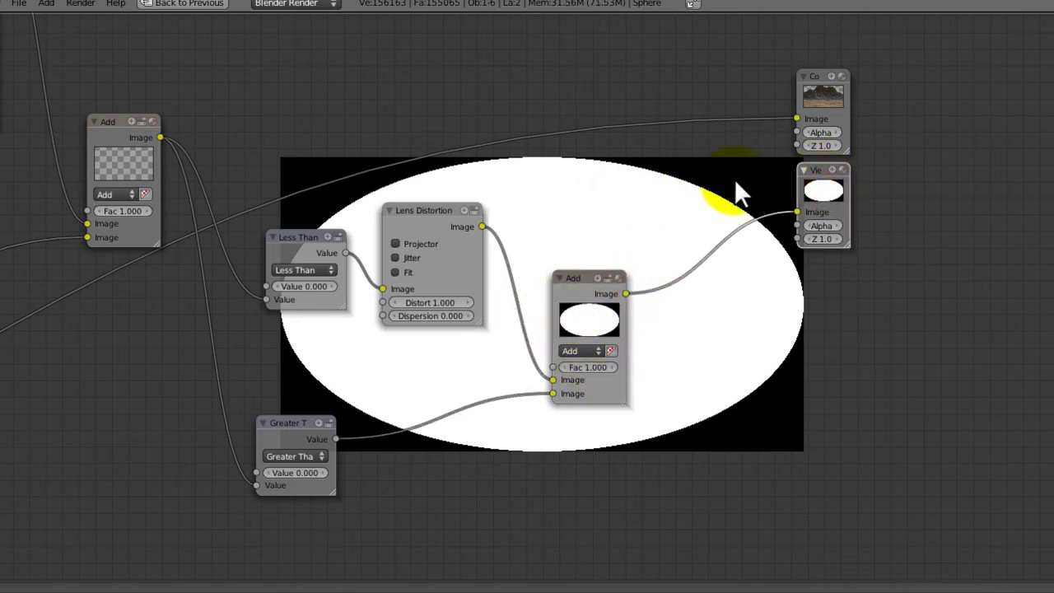
middle_drag(731, 178, 591, 260)
scroll(590, 261, down, 1)
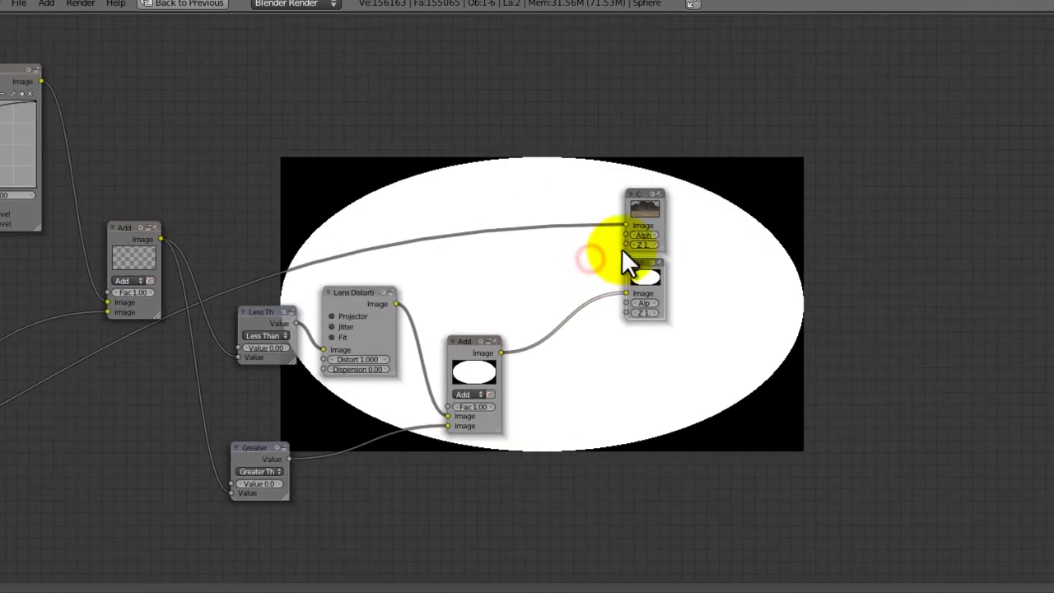
key(ctrl+s)
click(556, 288)
middle_drag(557, 287, 554, 276)
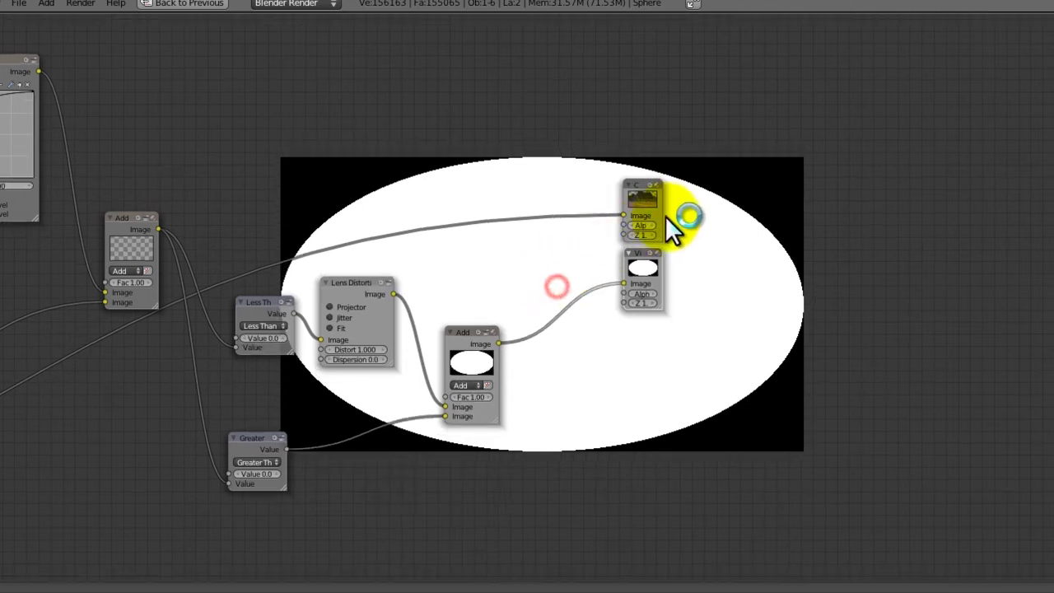
Move the Composite and Viewer nodes farther right to make room after the new Add node.
key(a)
key(b)
drag(667, 216, 632, 308)
key(g)
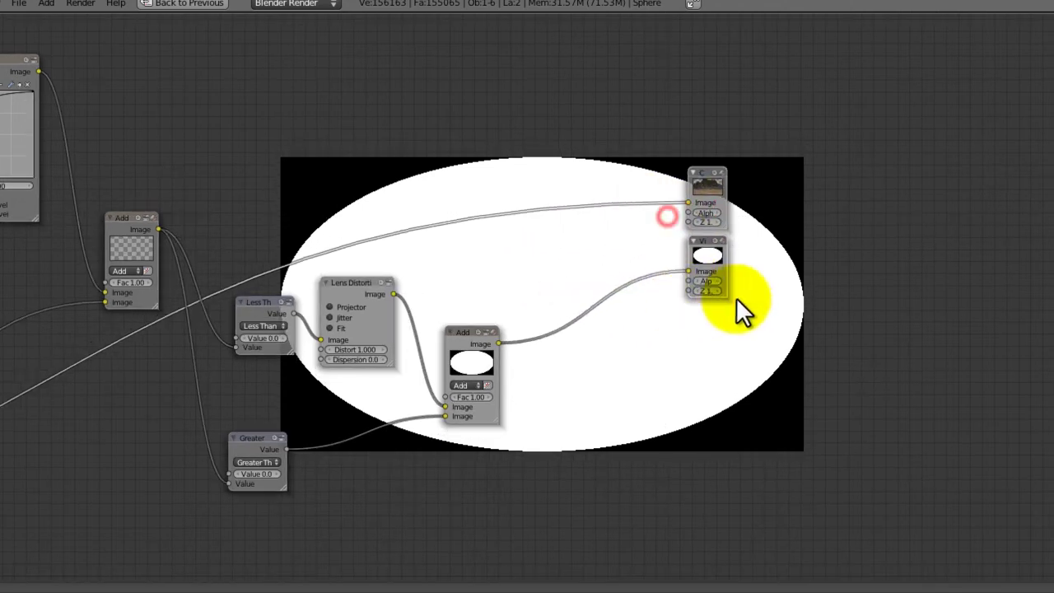
click(764, 297)
Add a Blur node after the new Add node and wire the Add output through it to the Viewer's image input.
key(shift+a)
click(546, 367)
mouse_move(528, 399)
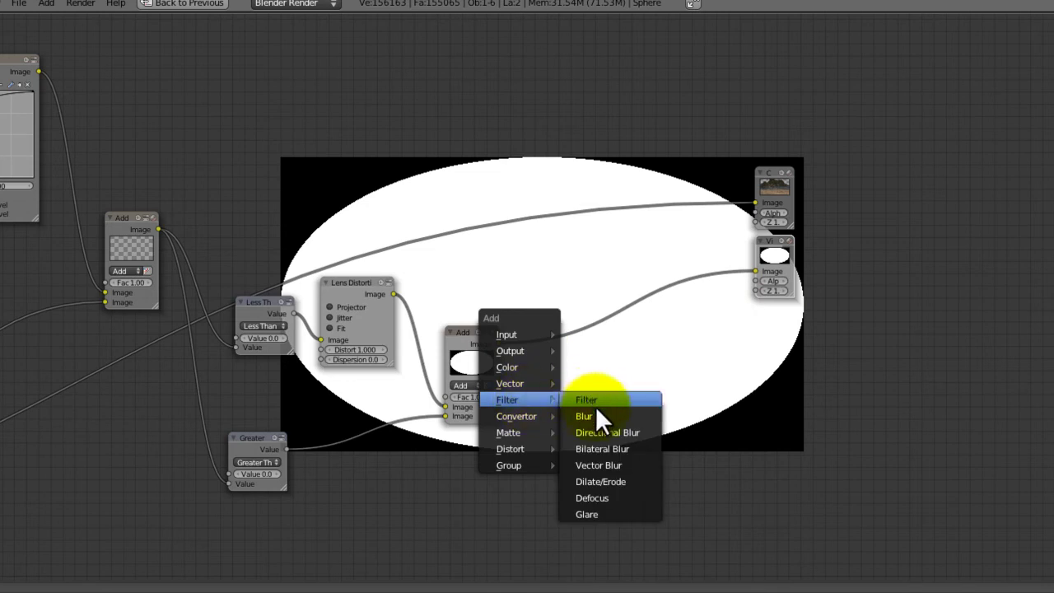
click(597, 404)
click(595, 417)
click(619, 447)
click(625, 381)
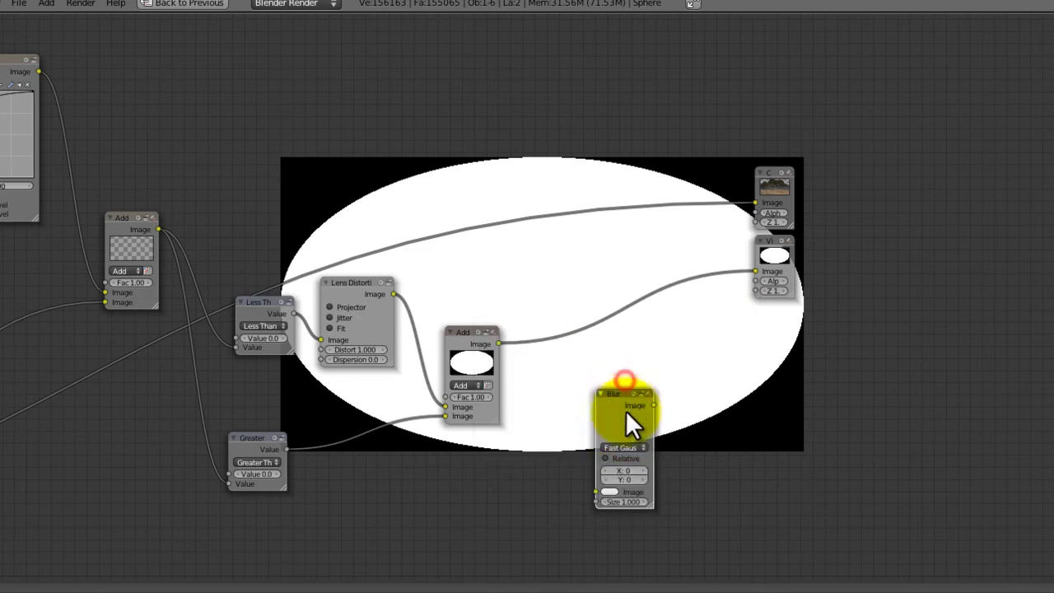
drag(626, 410, 555, 321)
drag(499, 342, 535, 401)
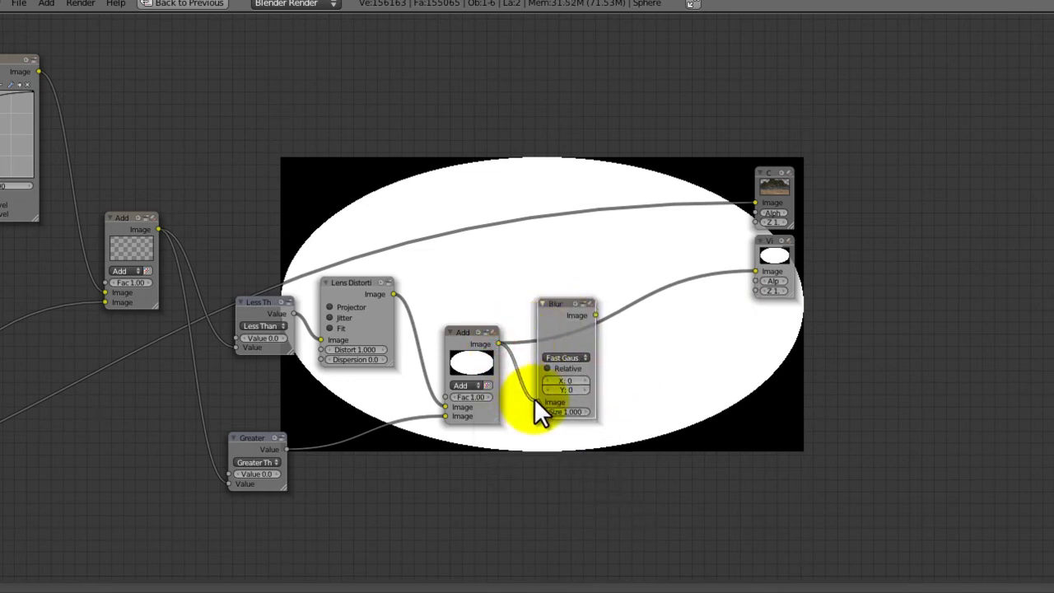
drag(596, 314, 754, 270)
Set the Blur node's X and Y sizes to 100.
middle_drag(665, 316, 594, 243)
scroll(684, 308, up, 6)
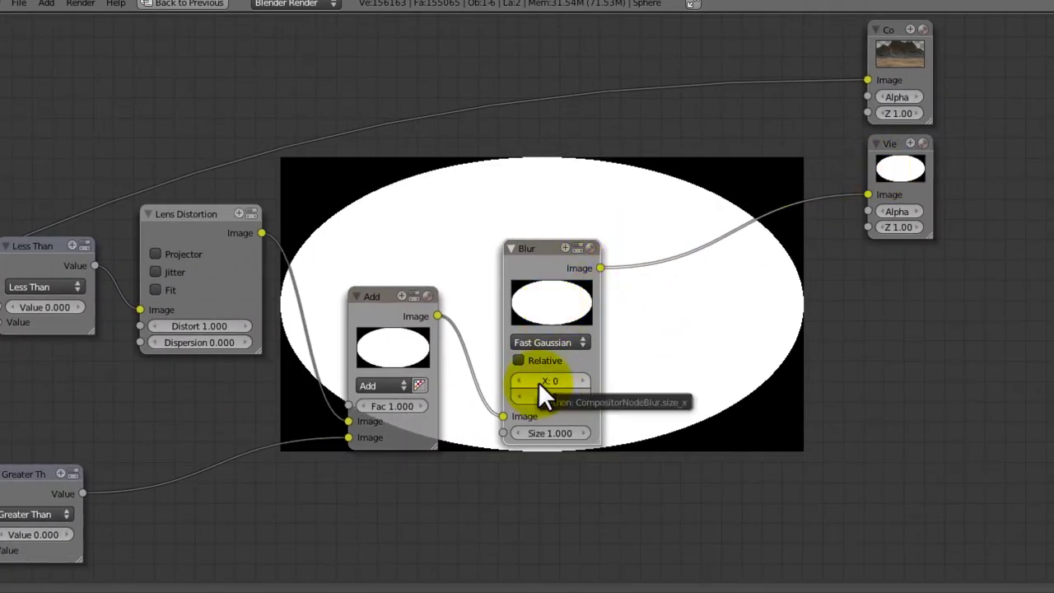
click(537, 381)
text(100)
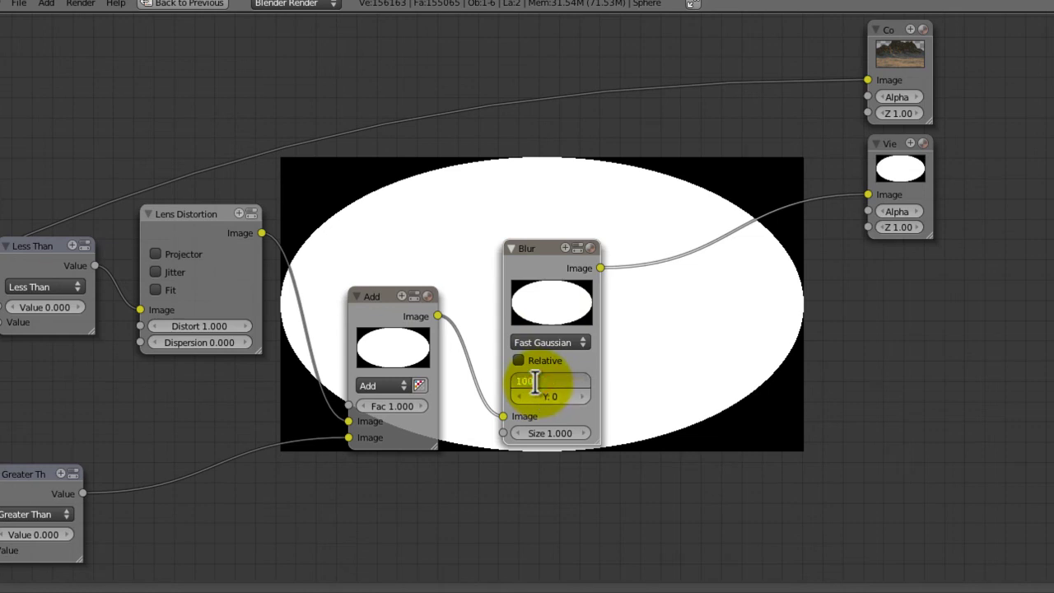
key(Tab)
text(100)
key(Return)
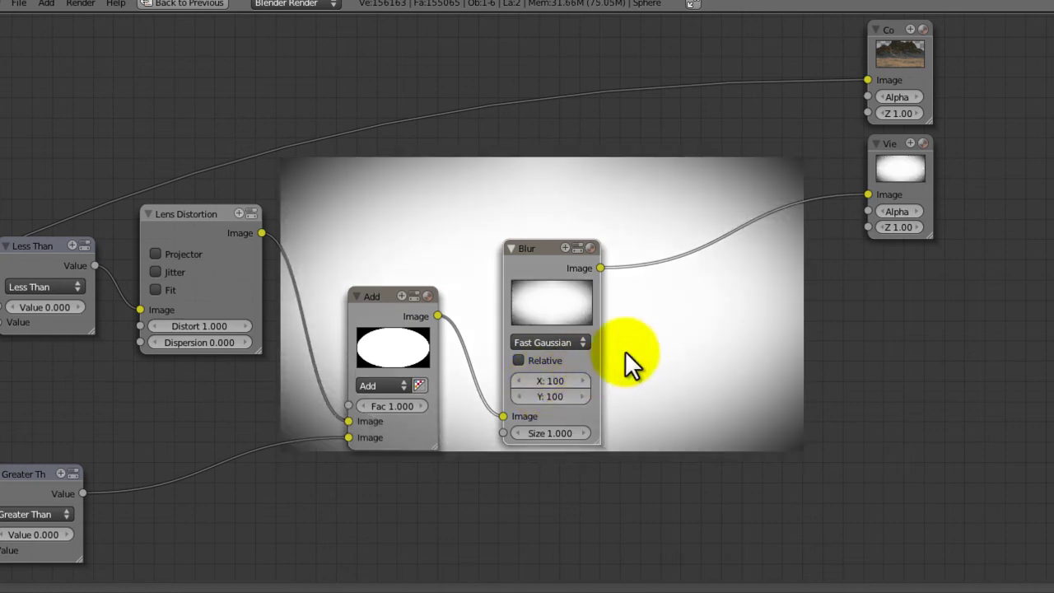
Move the Composite and Viewer nodes farther right of the Blur node and save the file.
middle_drag(666, 325, 452, 435)
drag(734, 165, 640, 326)
key(g)
click(812, 275)
key(ctrl+s)
key(Return)
Shift the vignette nodes down and left, tighten the Add and Blur nodes toward Lens Distortion, and save the file.
middle_drag(410, 341, 539, 280)
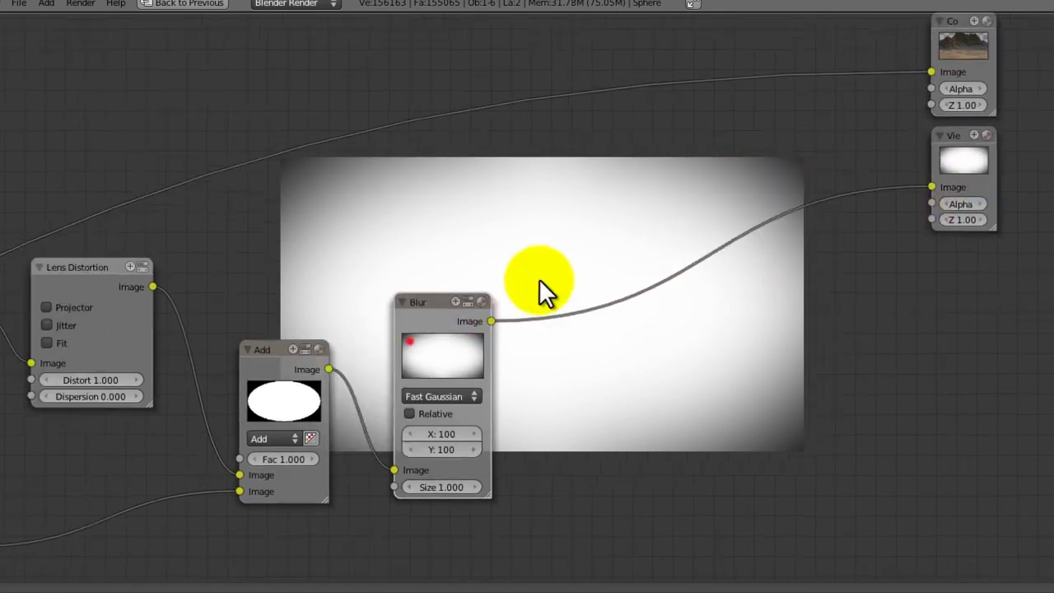
scroll(539, 279, down, 4)
right_click(546, 279)
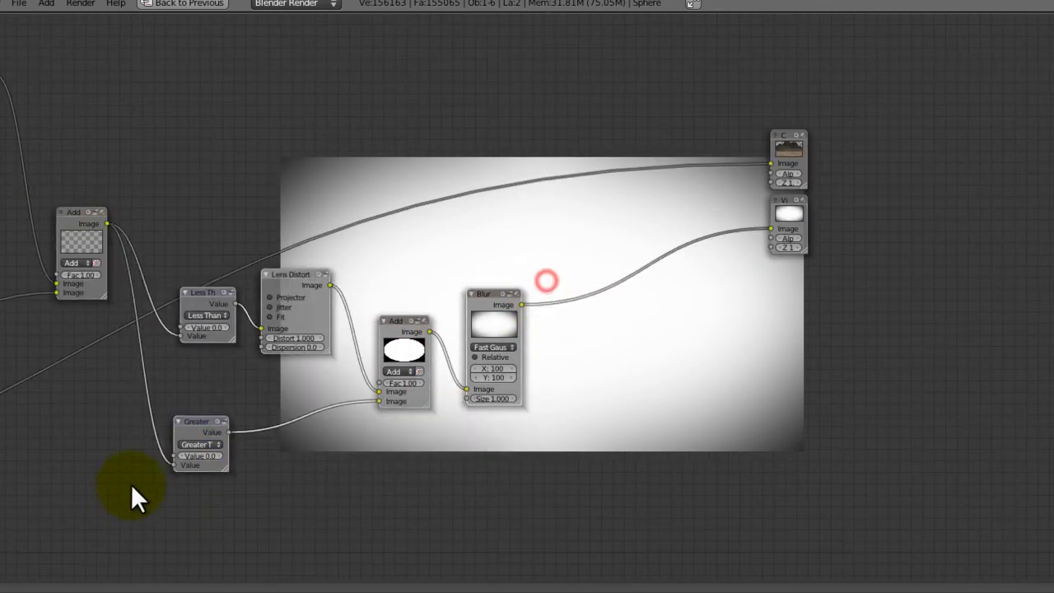
key(g)
click(231, 465)
key(a)
key(b)
drag(483, 352, 359, 390)
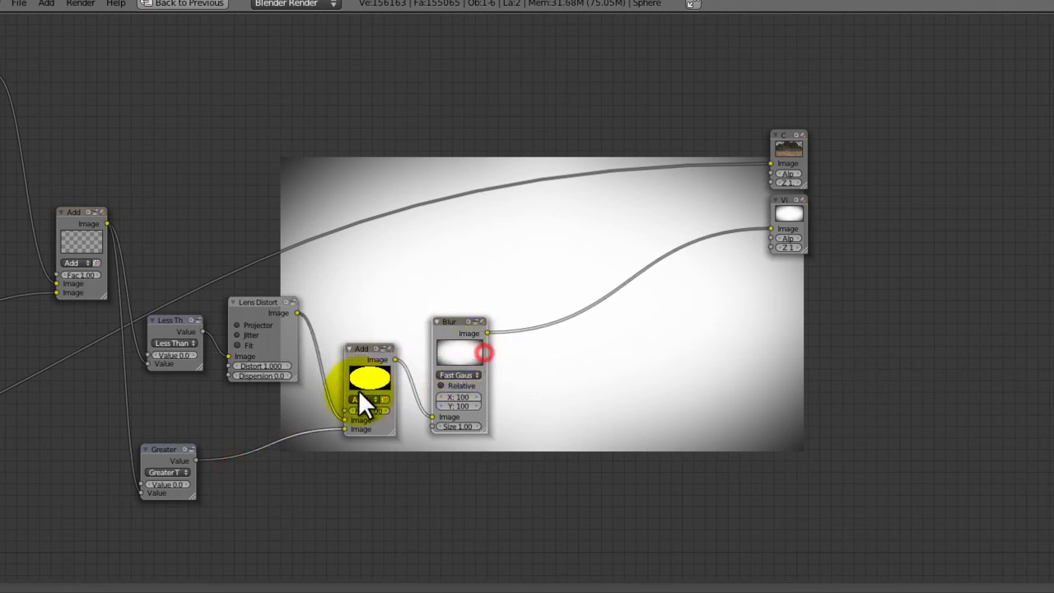
key(g)
click(331, 389)
key(a)
key(ctrl+s)
key(Return)
Add a Mix node set to Overlay and place it between the vignette Blur node and the Viewer.
key(shift+a)
click(524, 314)
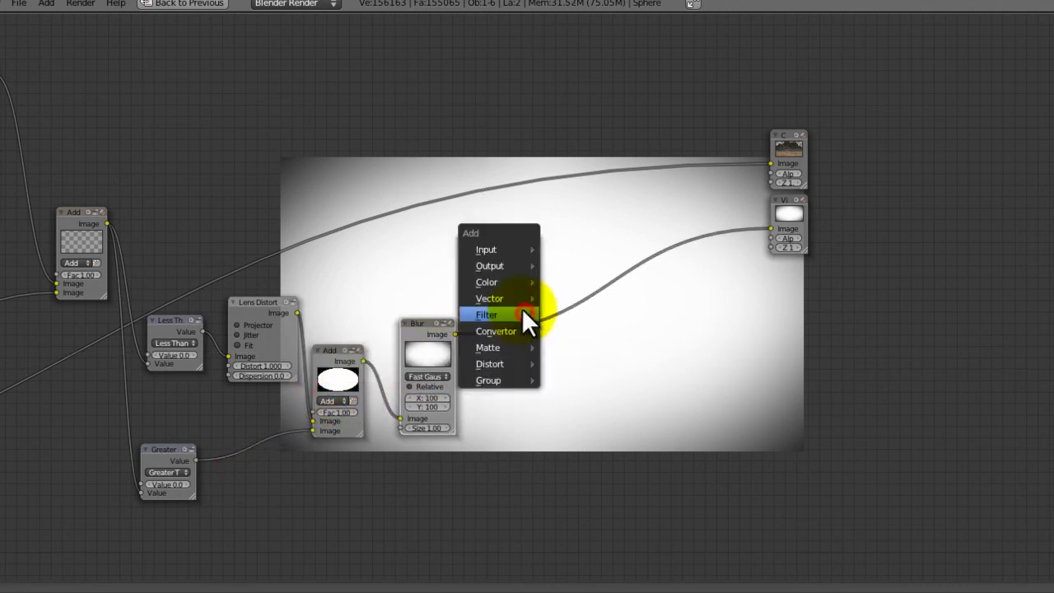
click(566, 298)
click(590, 334)
click(581, 323)
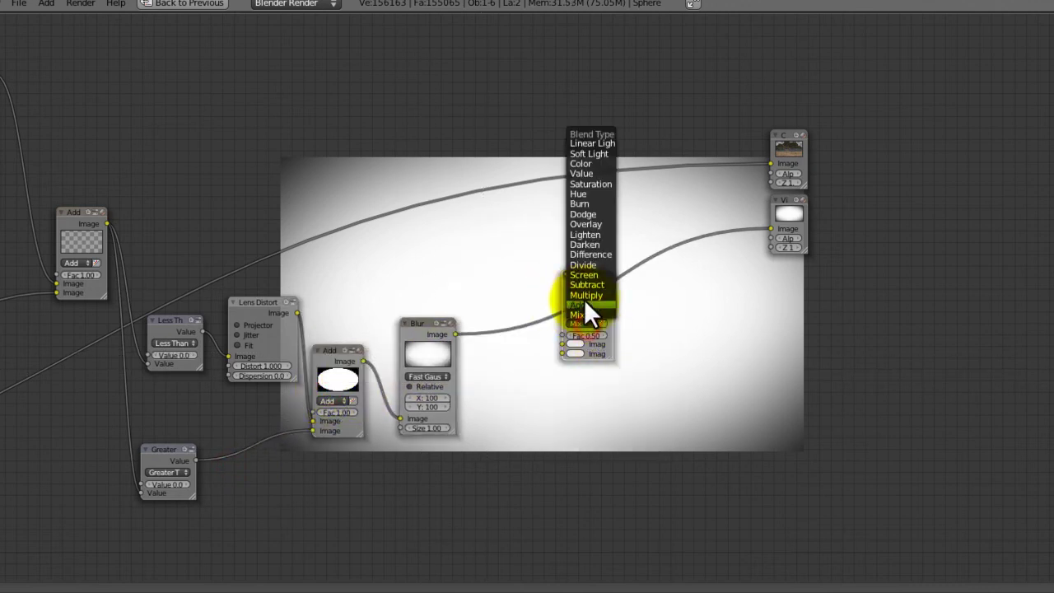
click(585, 224)
drag(584, 294, 532, 247)
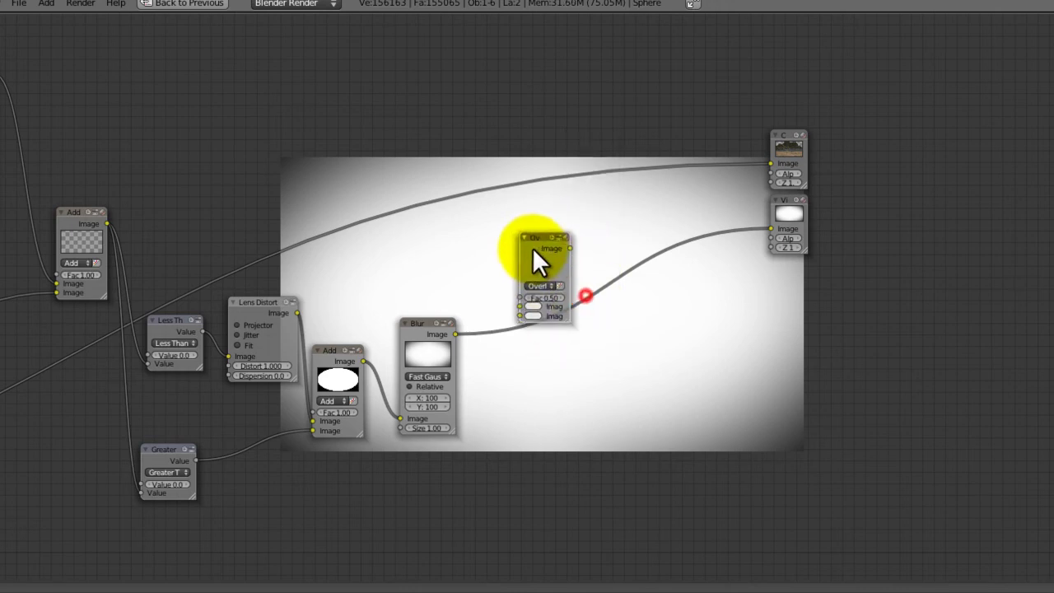
Feed the composited Add output and the Blur output into the Overlay node, link it to the Viewer, and save.
middle_drag(388, 275, 499, 280)
scroll(499, 280, up, 1)
scroll(485, 318, down, 11)
scroll(485, 316, up, 1)
middle_drag(376, 301, 403, 324)
drag(416, 294, 616, 329)
middle_drag(600, 328, 441, 322)
scroll(442, 320, up, 8)
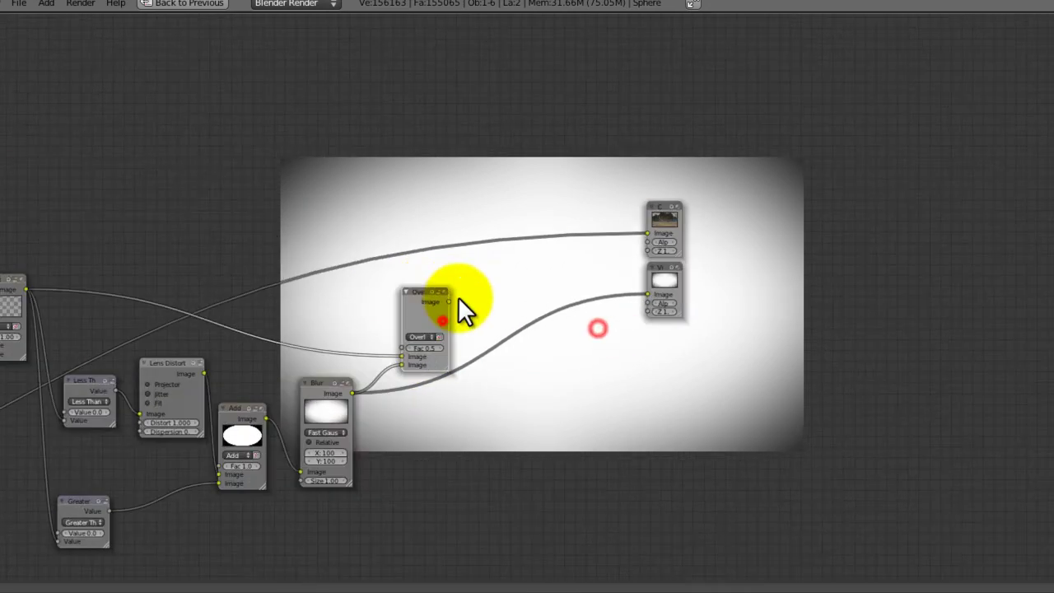
drag(449, 302, 649, 294)
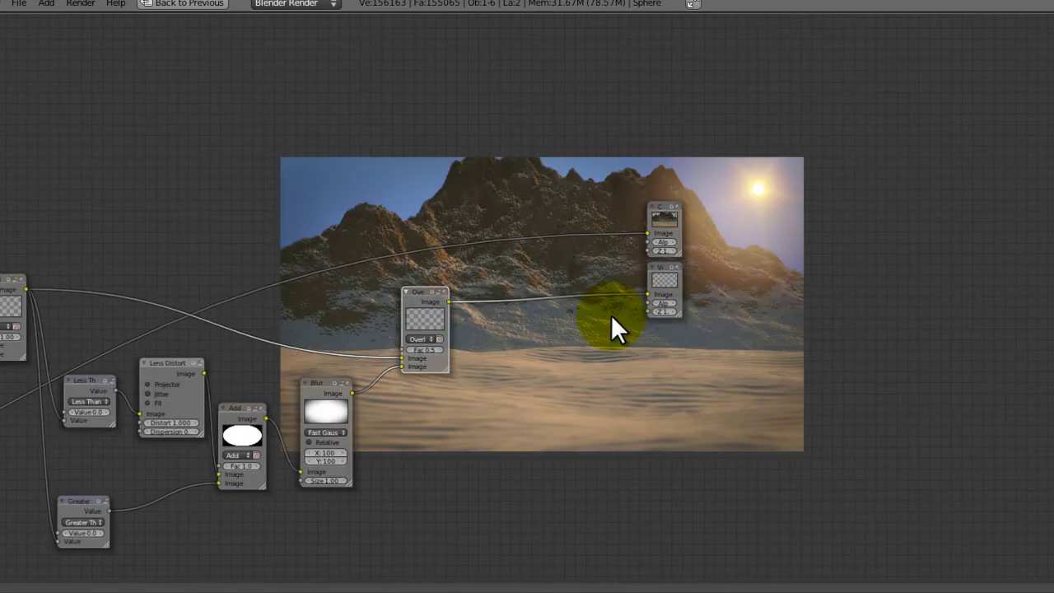
key(ctrl+s)
key(Return)
Set the Overlay node's Fac to 1.000 and change its blend type to Soft Light.
middle_drag(609, 315, 687, 291)
scroll(586, 316, up, 2)
click(510, 327)
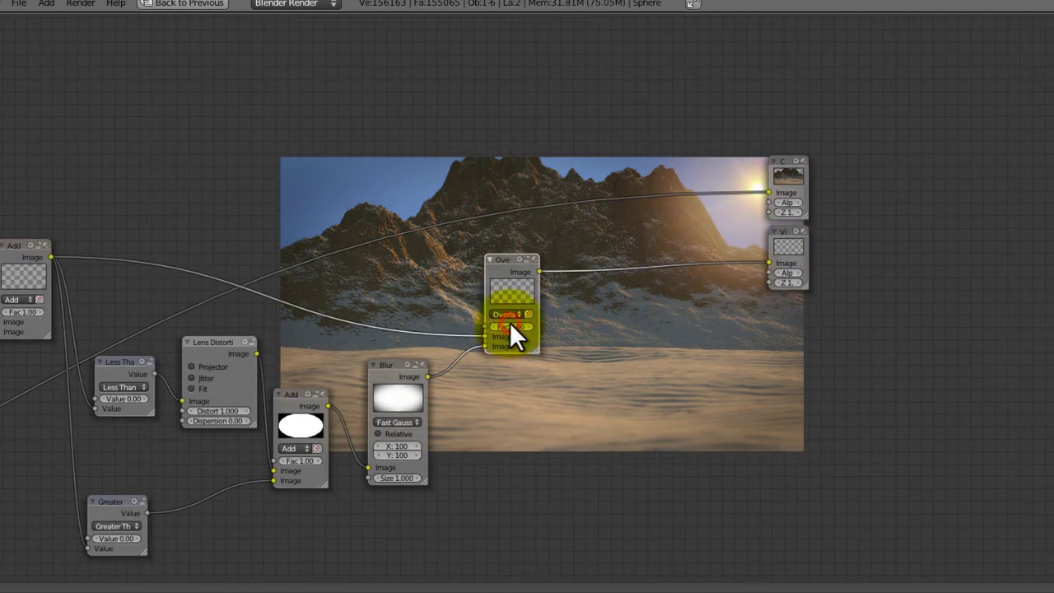
click(510, 323)
middle_drag(590, 345, 436, 228)
ctrl+middle_drag(436, 228, 611, 321)
click(387, 239)
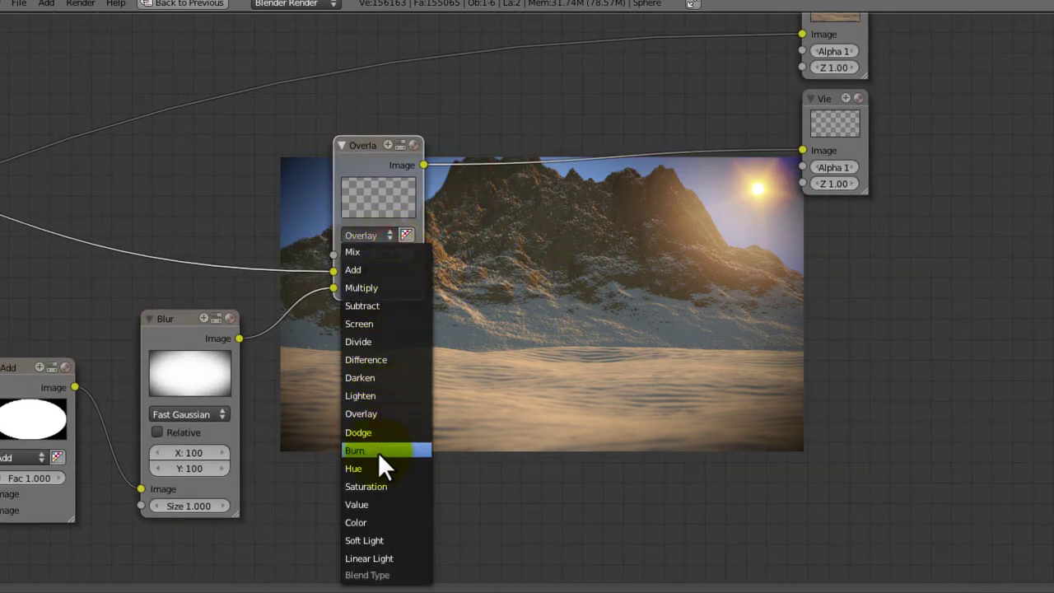
click(372, 545)
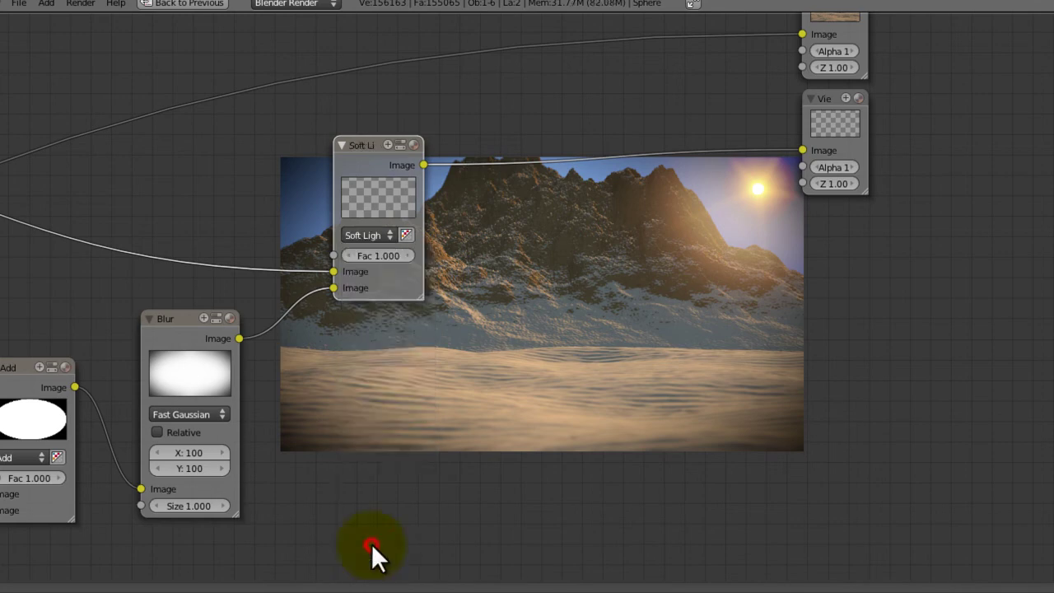
click(360, 363)
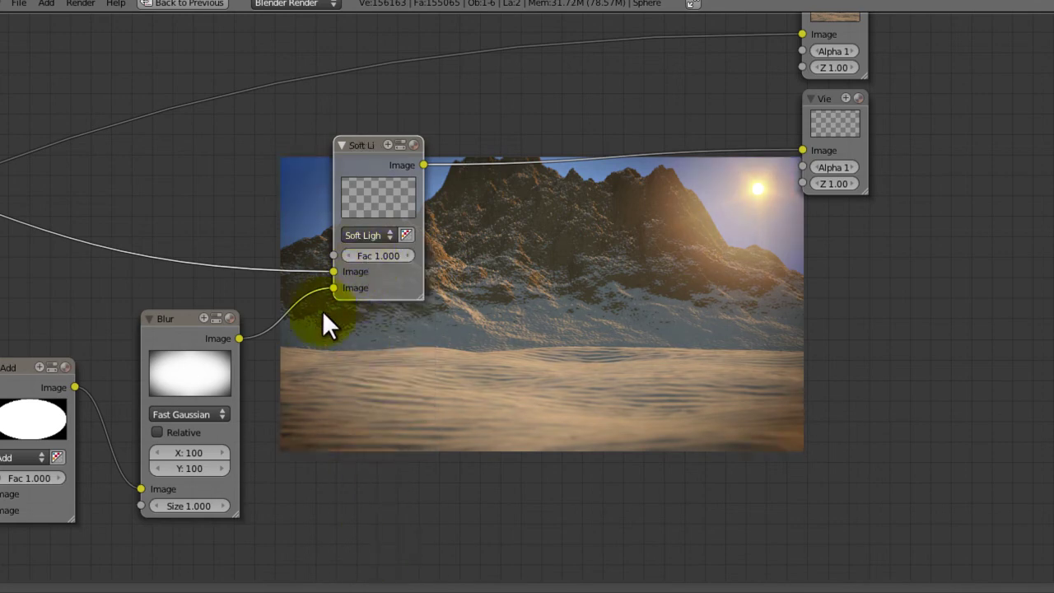
middle_drag(321, 310, 312, 409)
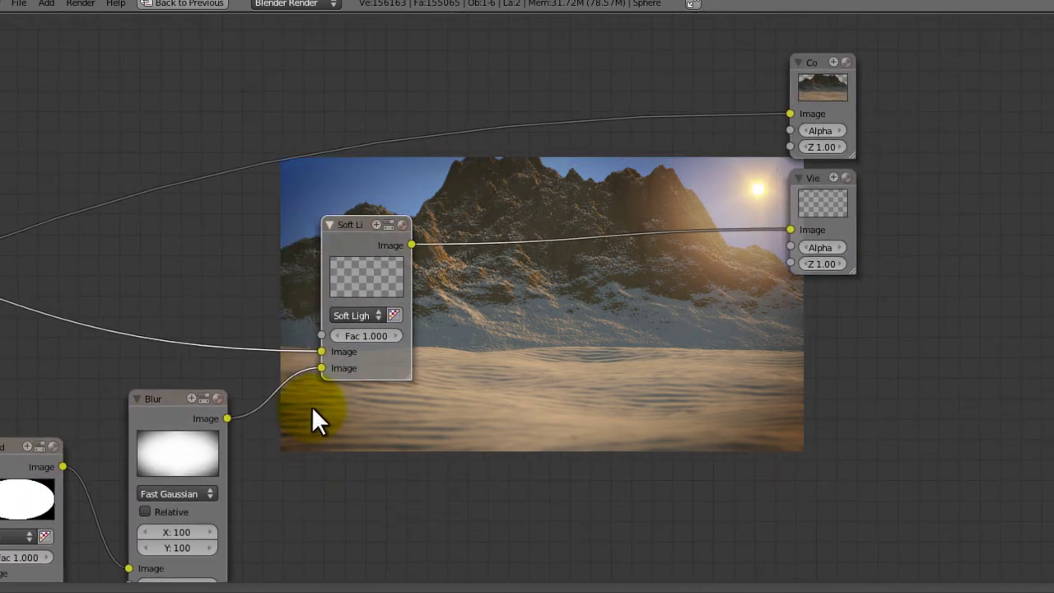
Try stronger Fac values on the Soft Light node, from 2.000 through 1.500 and 1.200 to 1.250.
click(362, 331)
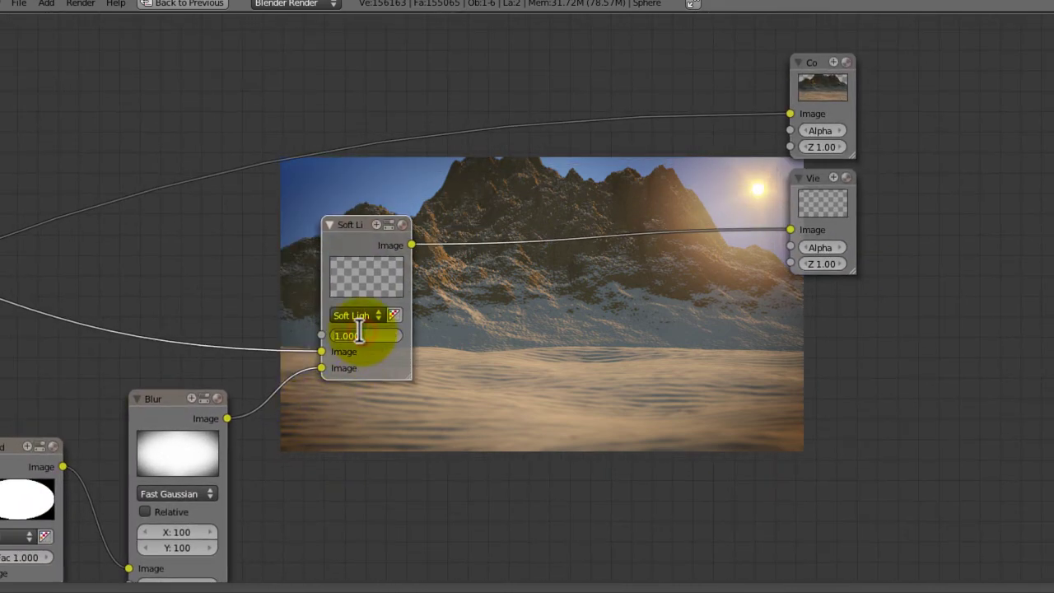
text(2)
key(Return)
click(360, 330)
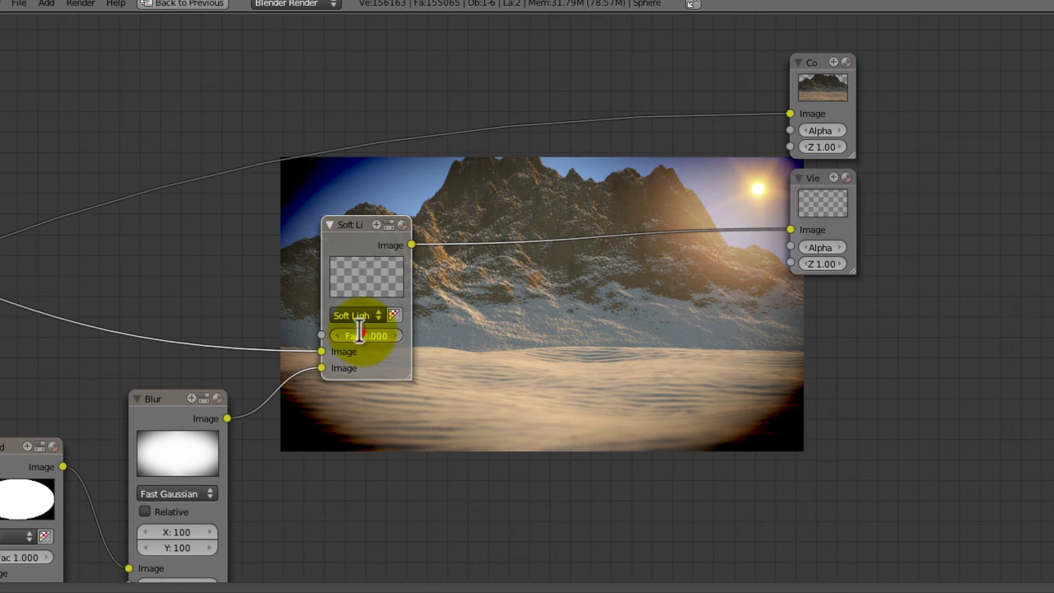
text(1)
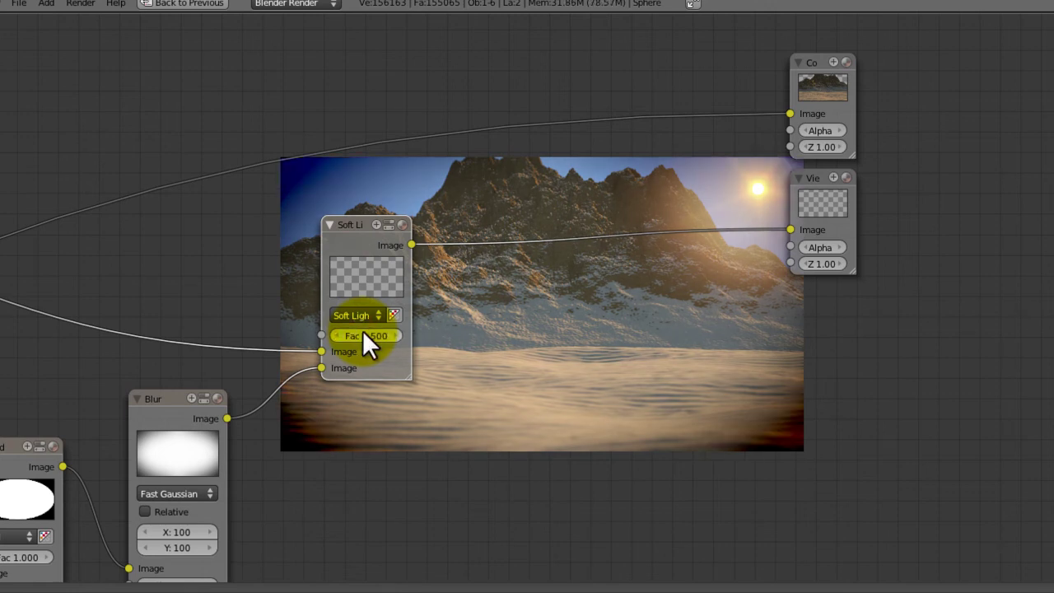
click(362, 332)
key(Return)
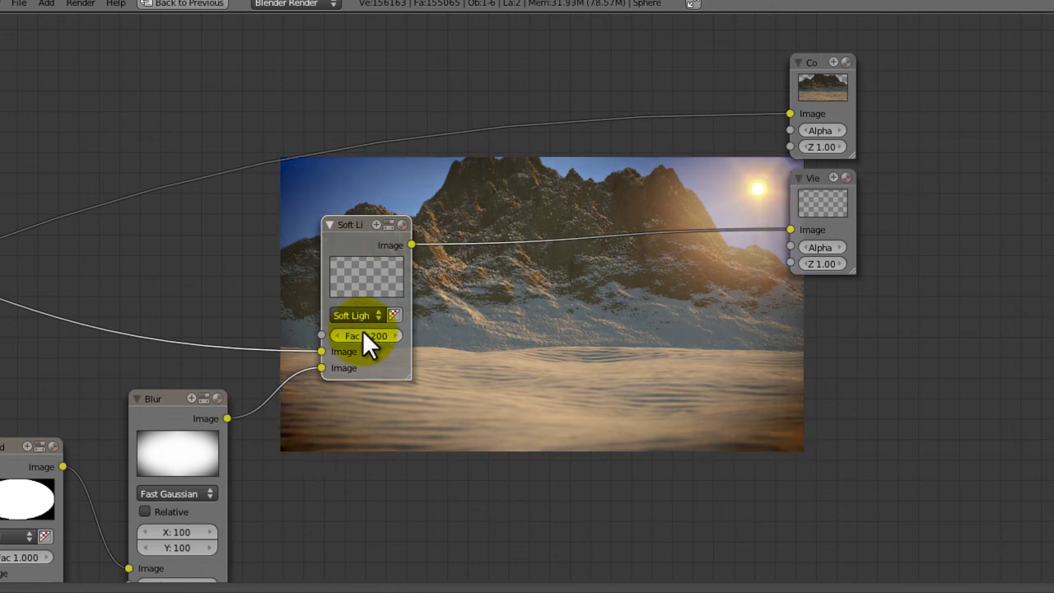
click(363, 332)
text(1.)
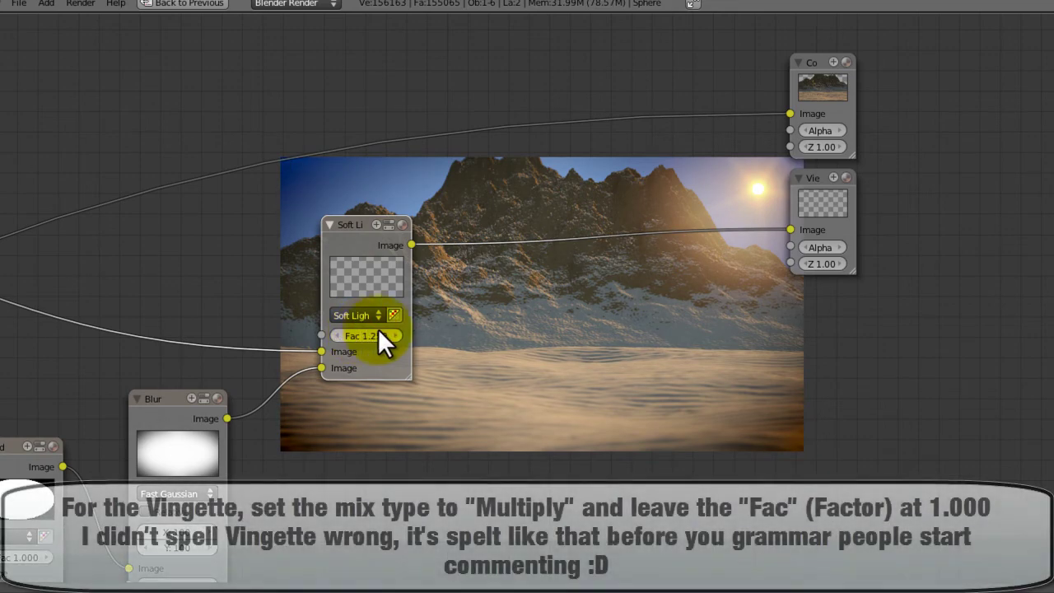
middle_drag(522, 265, 307, 57)
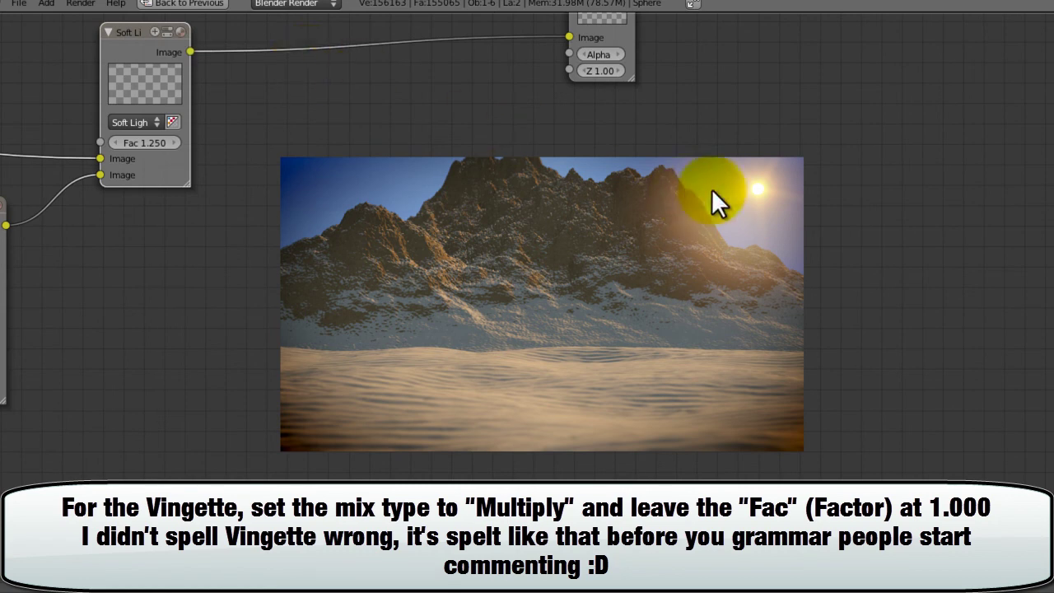
middle_drag(289, 212, 264, 116)
middle_drag(404, 266, 470, 367)
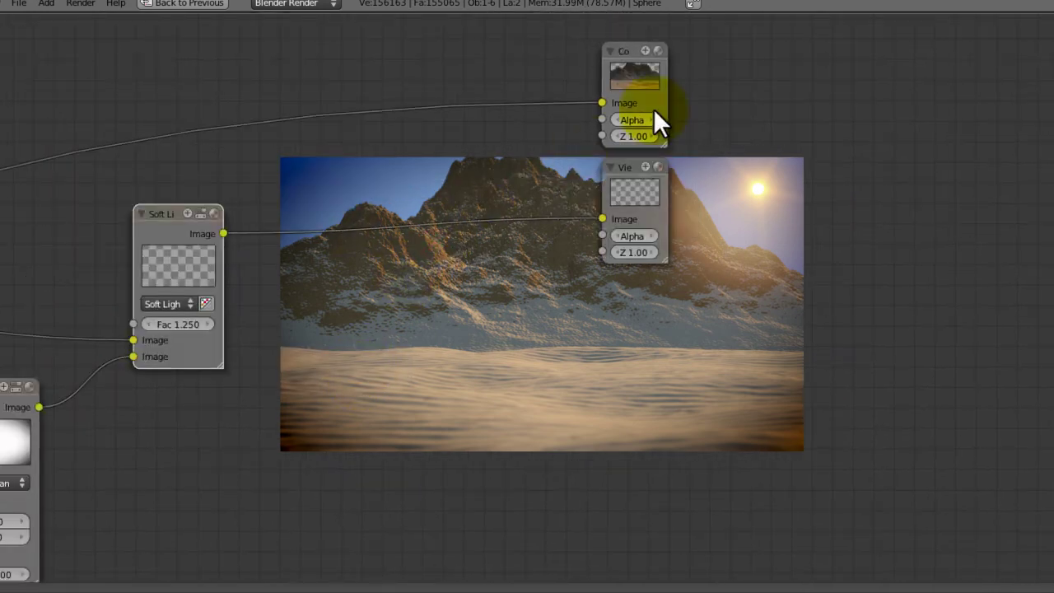
Add an RGB Curves node after the Soft Light node and wire the Soft Light output through it to the Viewer.
middle_drag(473, 169, 547, 168)
key(shift+a)
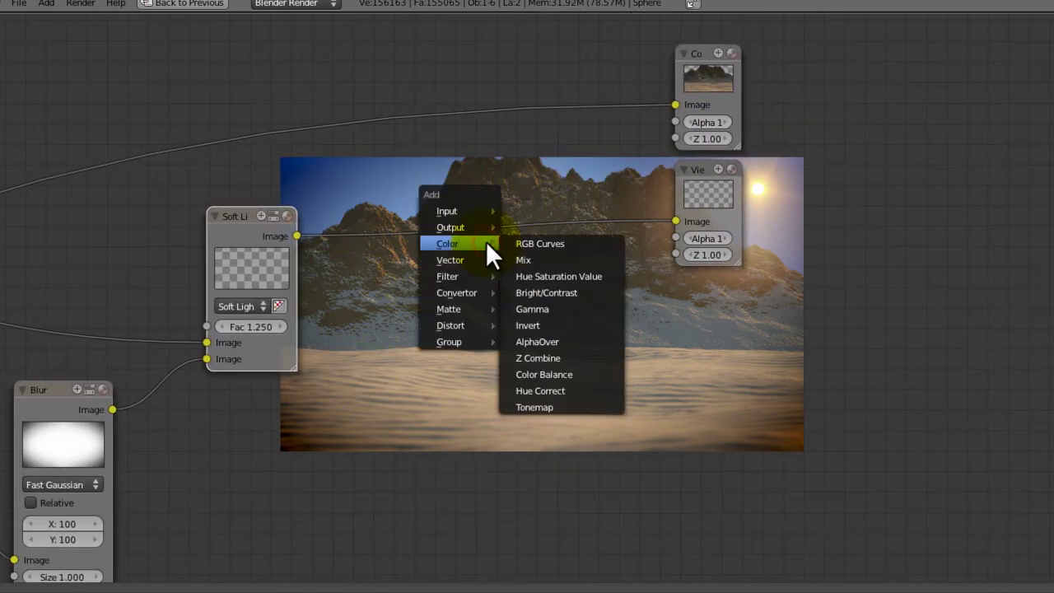
mouse_move(470, 242)
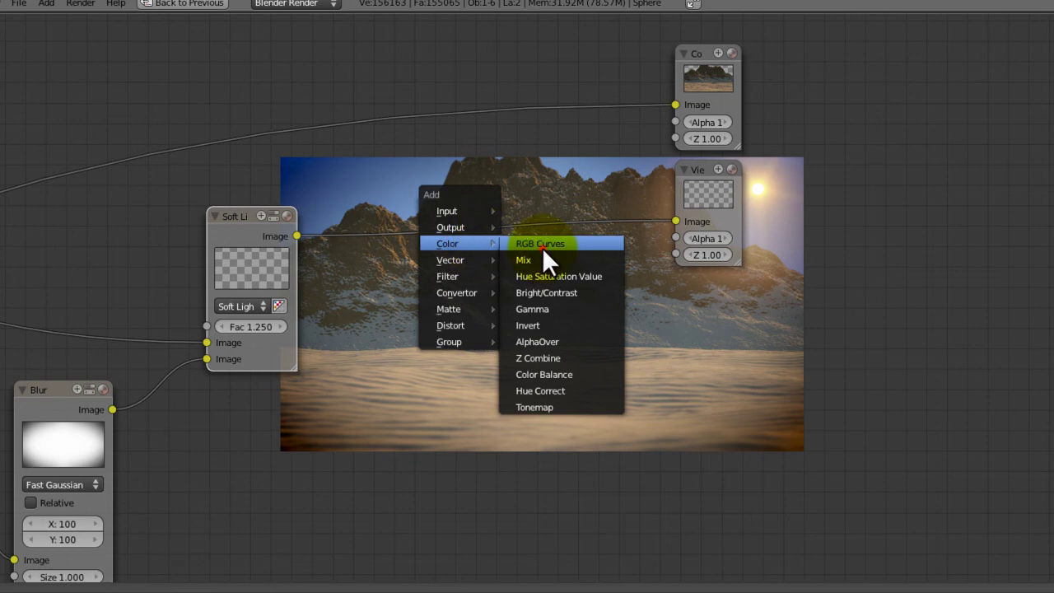
click(540, 245)
click(290, 240)
drag(296, 237, 325, 402)
drag(489, 193, 692, 223)
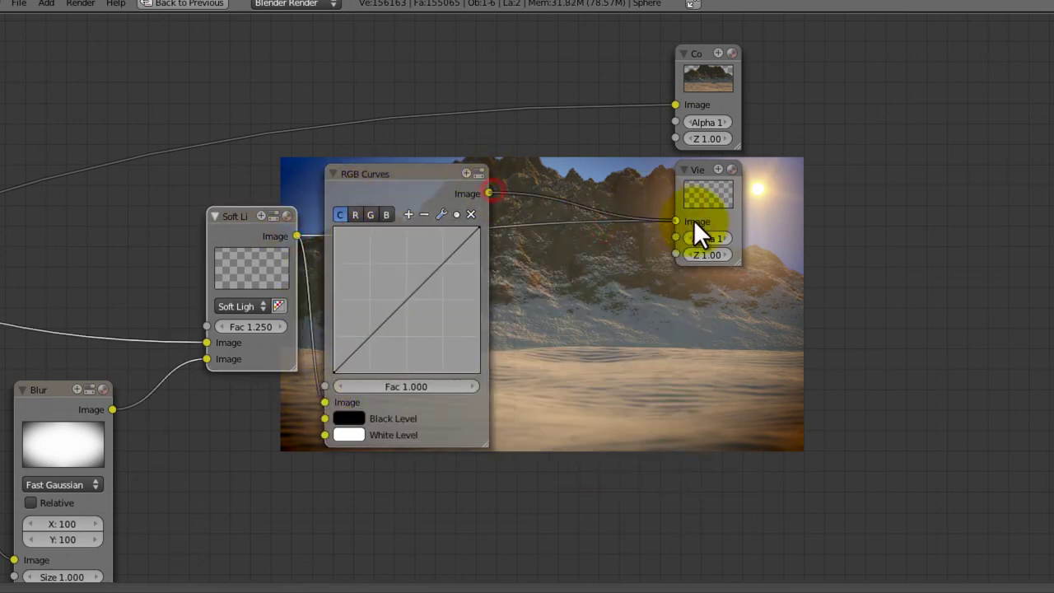
drag(426, 194, 474, 200)
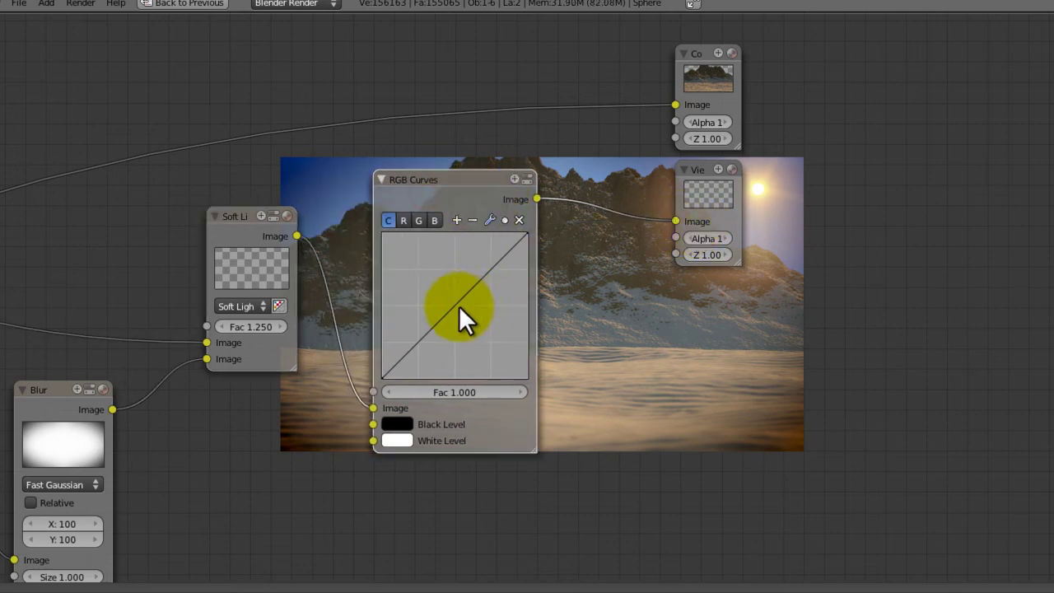
Add a midpoint to the combined curve in the new RGB Curves node and raise it to brighten the image.
drag(459, 307, 467, 320)
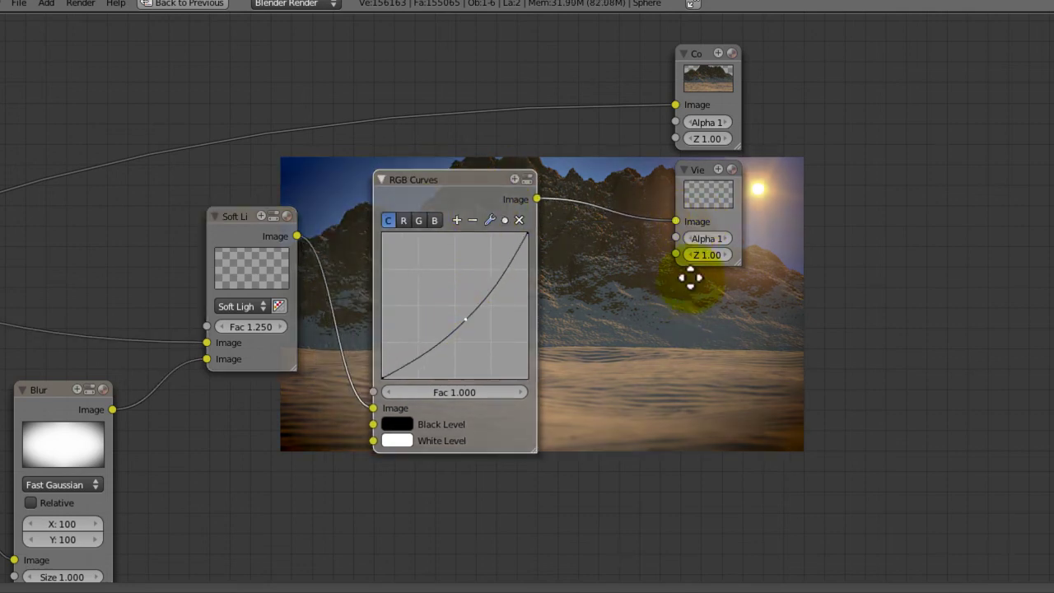
middle_drag(690, 279, 480, 170)
drag(253, 215, 228, 186)
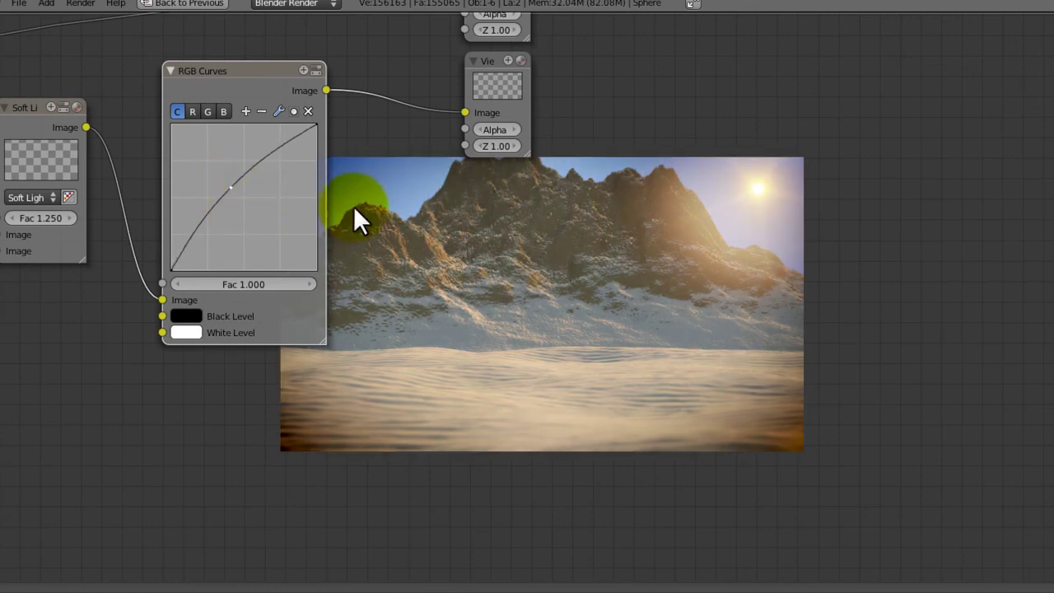
Try the Darken, Lighten and Multiply blend types on the vignette mix node, then return it to Soft Light.
middle_drag(354, 207, 621, 279)
click(348, 255)
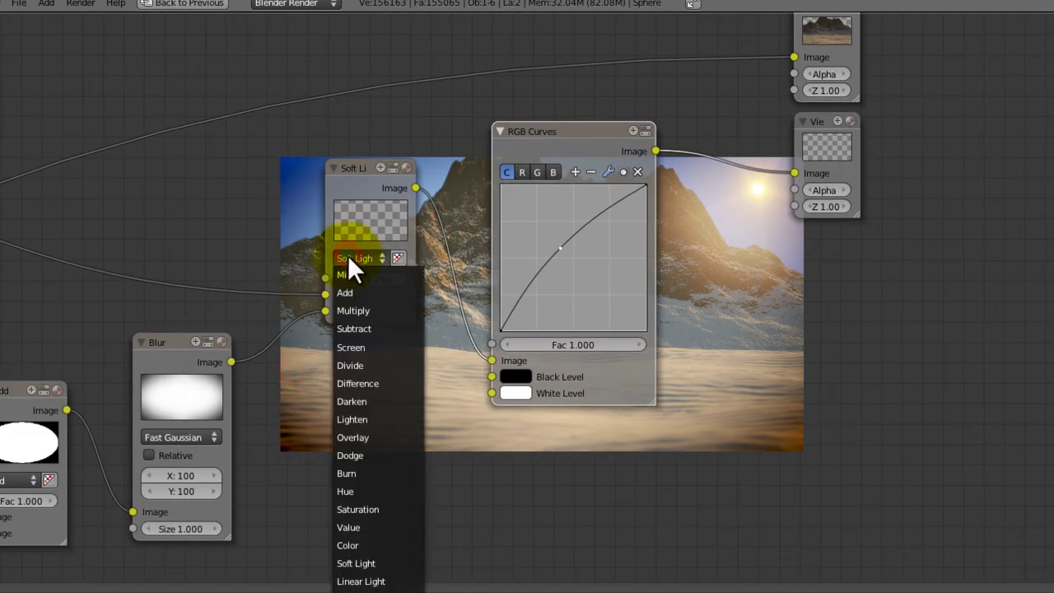
click(360, 401)
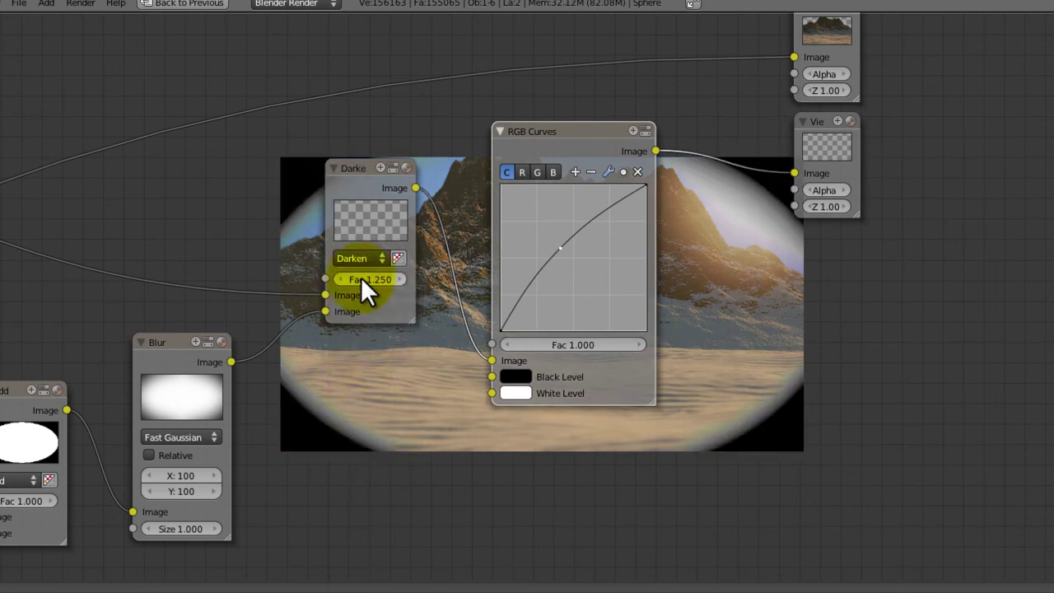
click(363, 258)
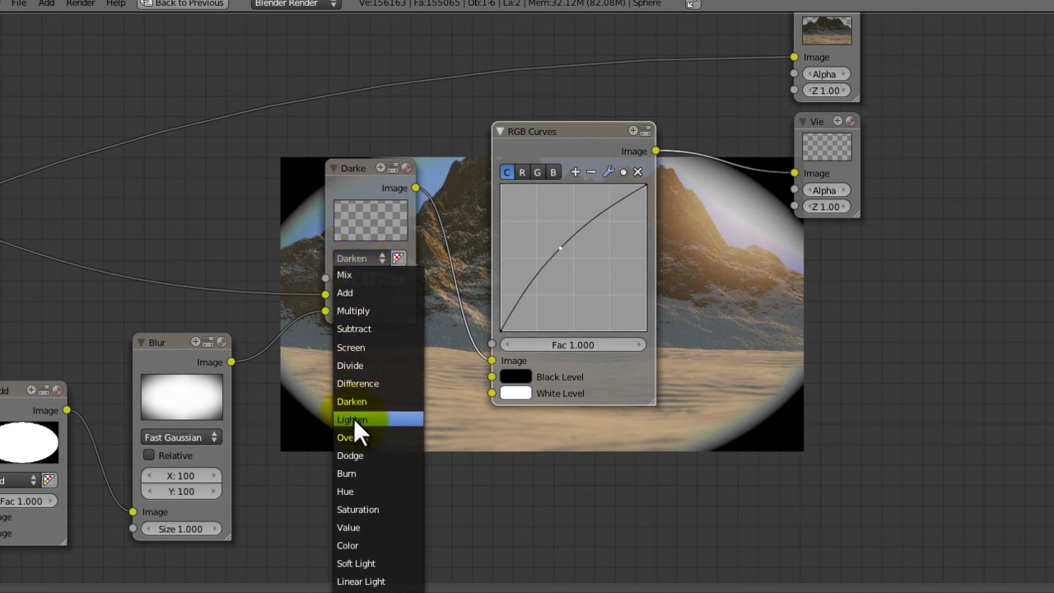
click(352, 420)
click(352, 258)
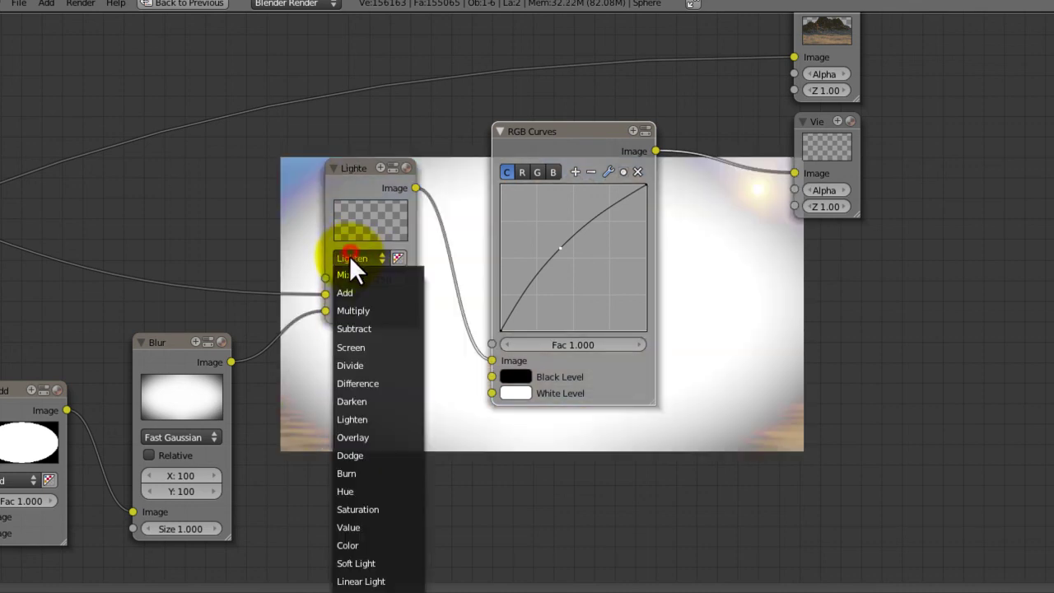
click(353, 313)
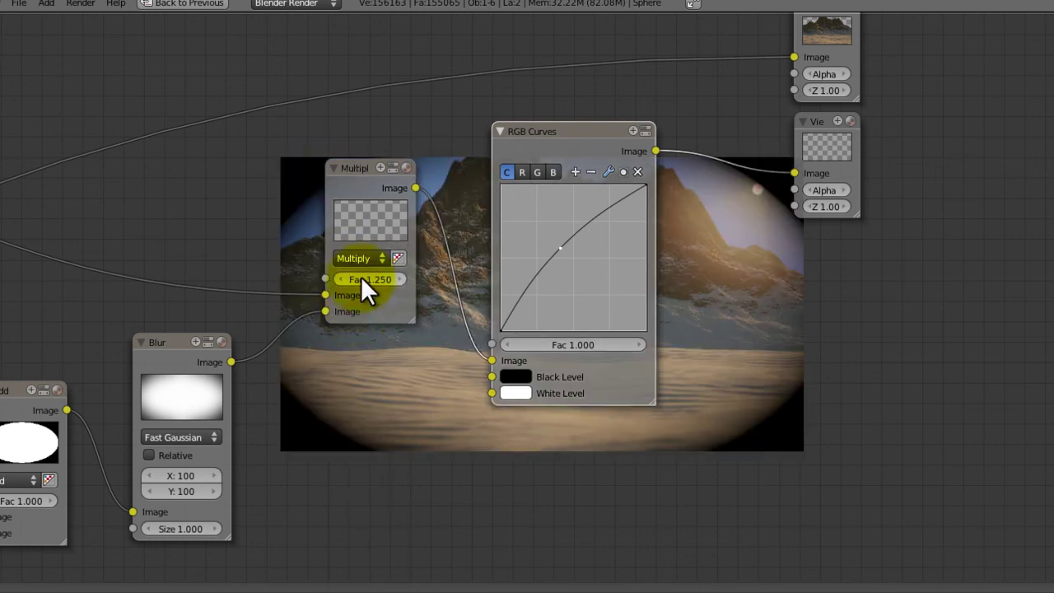
click(360, 258)
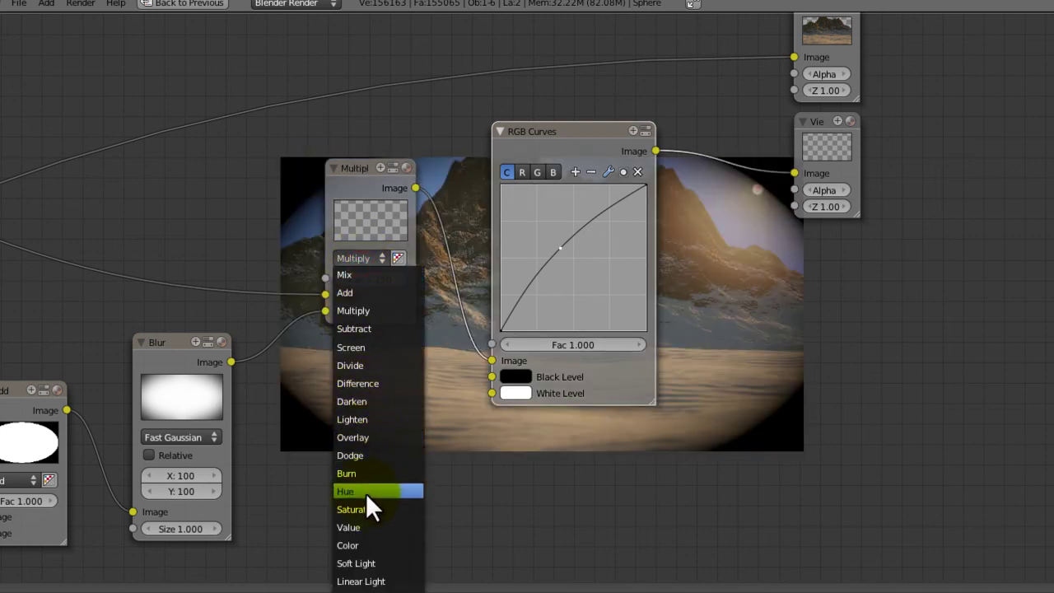
click(366, 566)
Set the Soft Light node's Fac to 1.275.
click(362, 280)
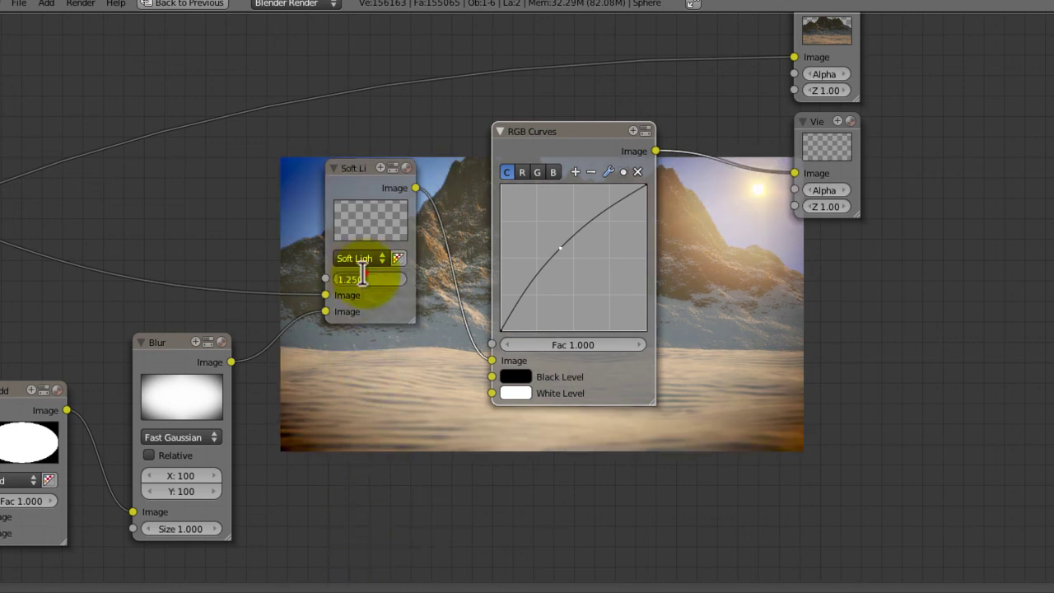
text(1)
key(BackSpace)
text(1.275)
key(Return)
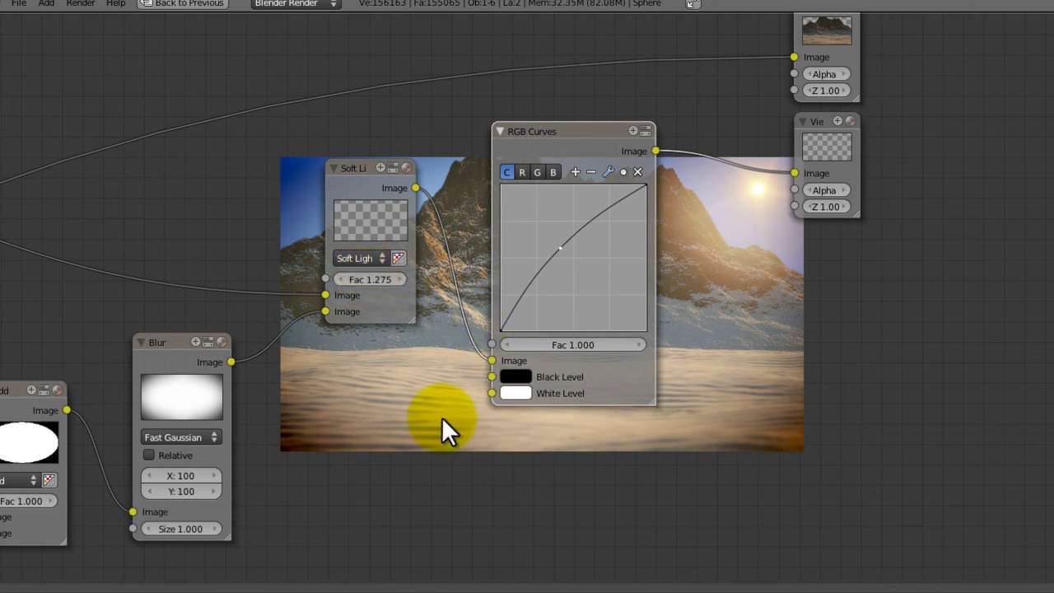
Move the sky and scene render layers, Mix and Defocus nodes up and left beneath the sun branch, and save.
middle_drag(442, 417, 248, 322)
scroll(442, 369, down, 8)
middle_drag(428, 390, 244, 387)
middle_drag(358, 382, 841, 451)
ctrl+middle_drag(581, 406, 650, 428)
ctrl+middle_drag(650, 429, 664, 421)
middle_drag(572, 438, 625, 442)
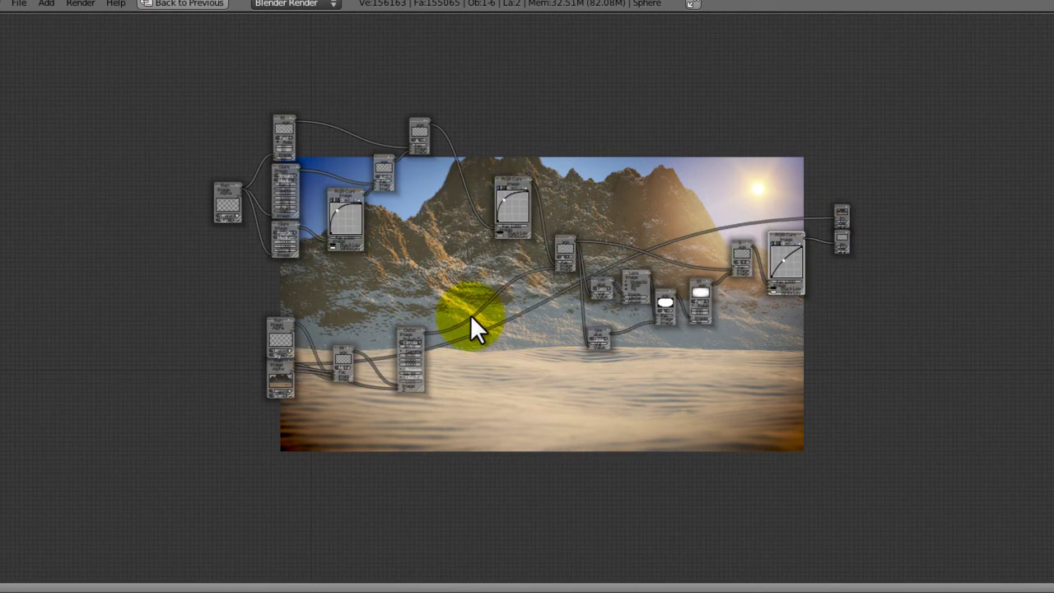
key(b)
drag(471, 315, 187, 377)
key(g)
click(152, 330)
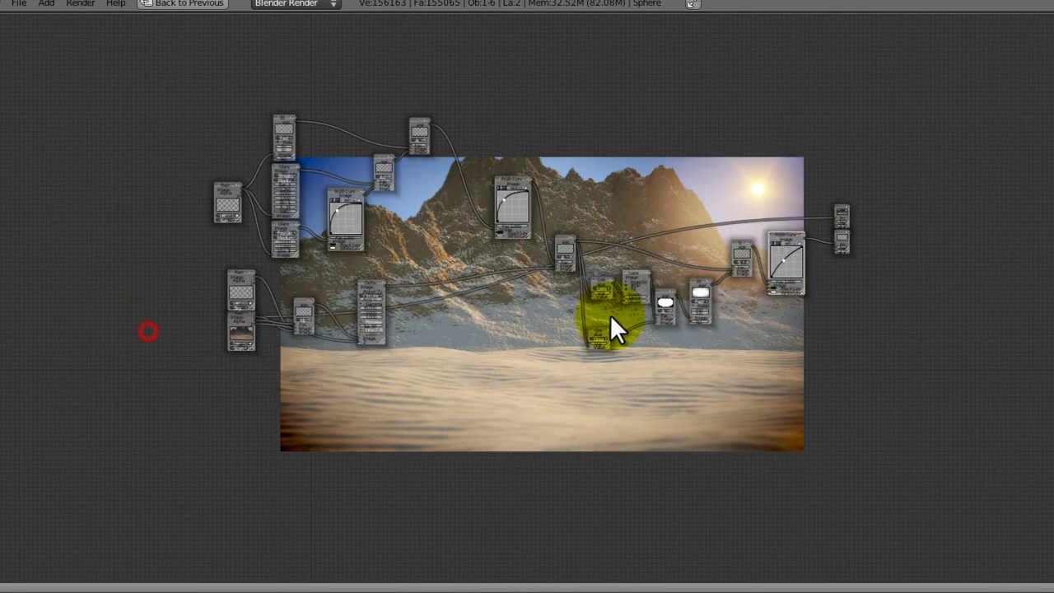
key(b)
drag(895, 198, 825, 214)
key(ctrl+s)
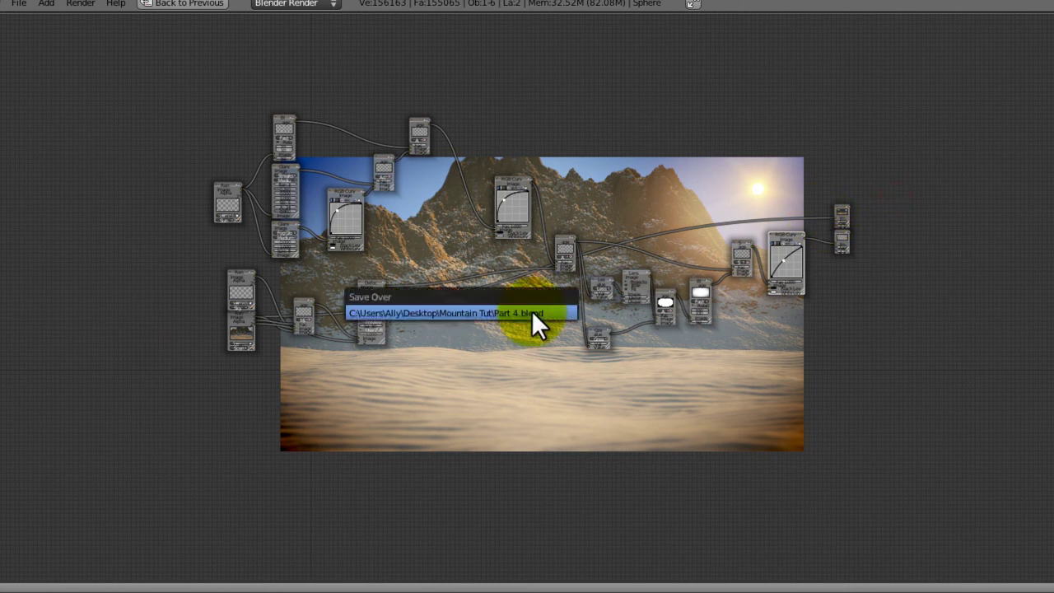
click(532, 310)
Move the sun branch's RGB Curves and Add nodes, including the Add that joins both branches, left to close the gaps.
key(b)
drag(454, 71, 317, 246)
key(g)
click(307, 263)
key(b)
drag(560, 165, 485, 202)
key(g)
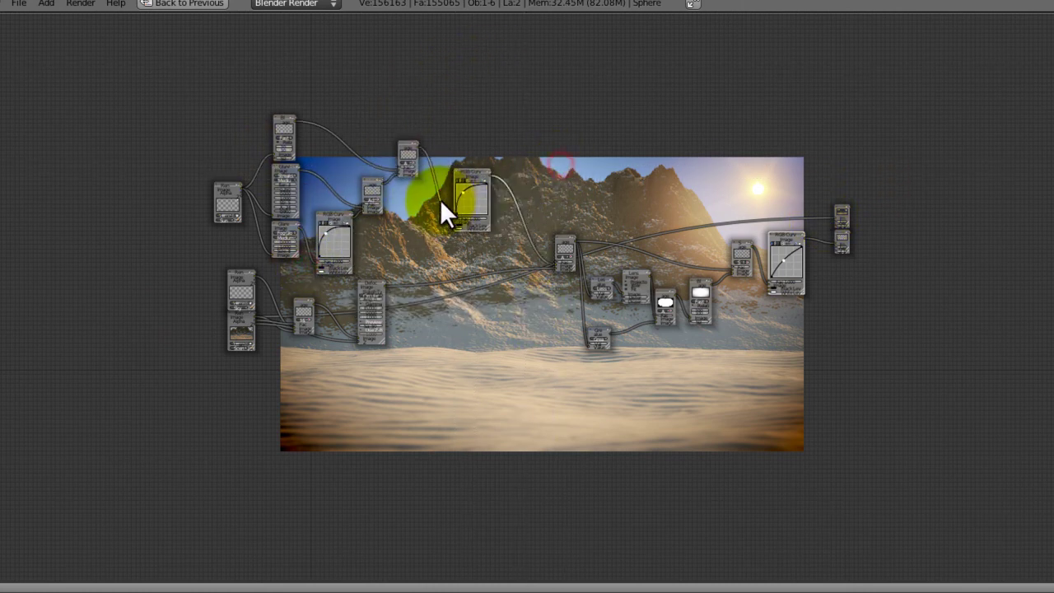
click(435, 200)
key(b)
drag(572, 236, 531, 272)
key(g)
click(495, 273)
Move the vignette nodes left, then bring the Soft Light, RGB Curves, Composite and Viewer nodes closer to them.
key(b)
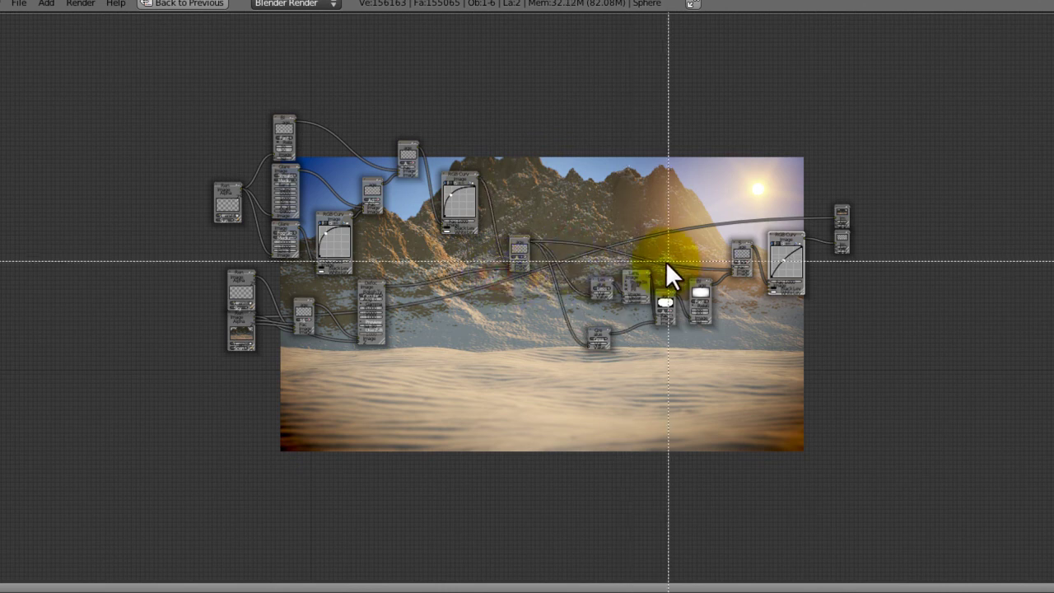
drag(665, 262, 564, 356)
key(g)
click(530, 345)
key(b)
drag(876, 194, 683, 338)
key(g)
click(651, 336)
ctrl+middle_drag(634, 356, 551, 434)
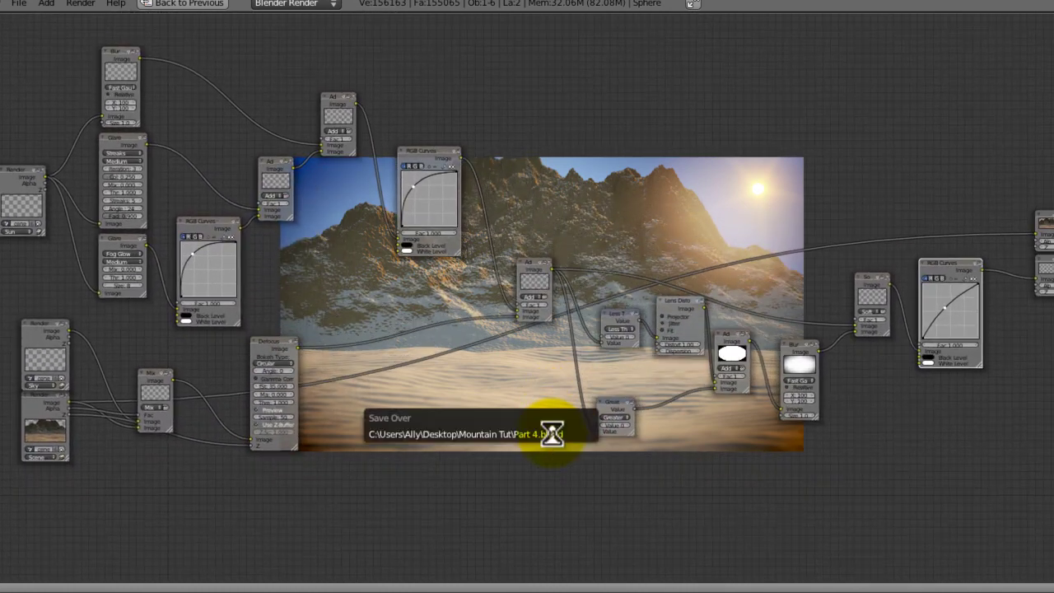